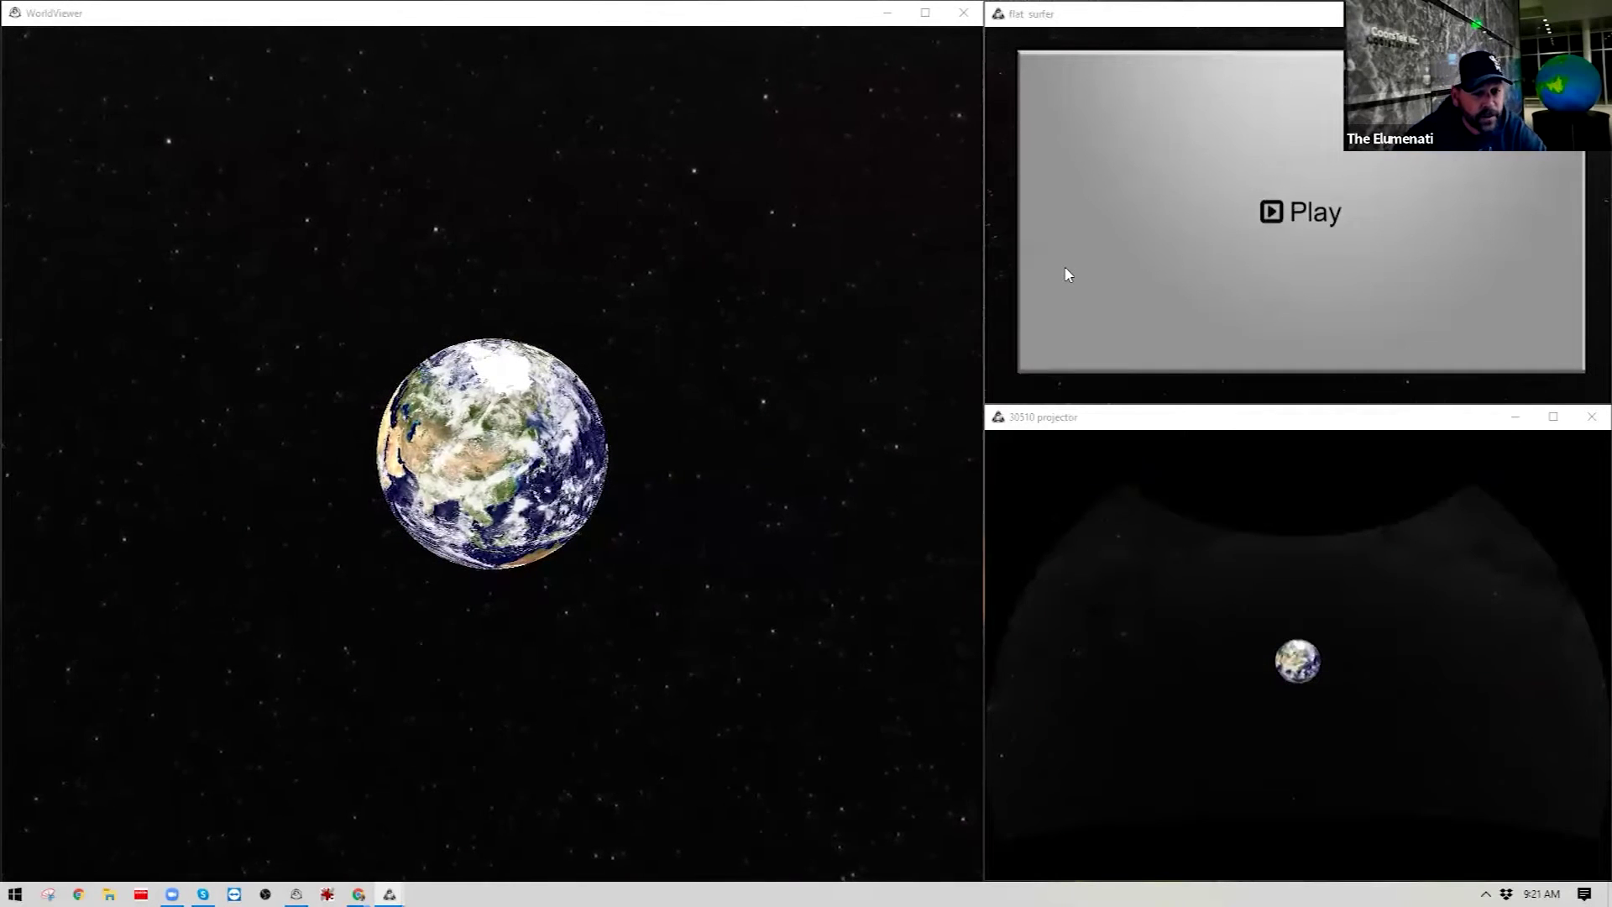
# Step: Show the composition editor grid in the WorldViewer window, then hide it to return to the globe view
pyautogui.click(114, 29)
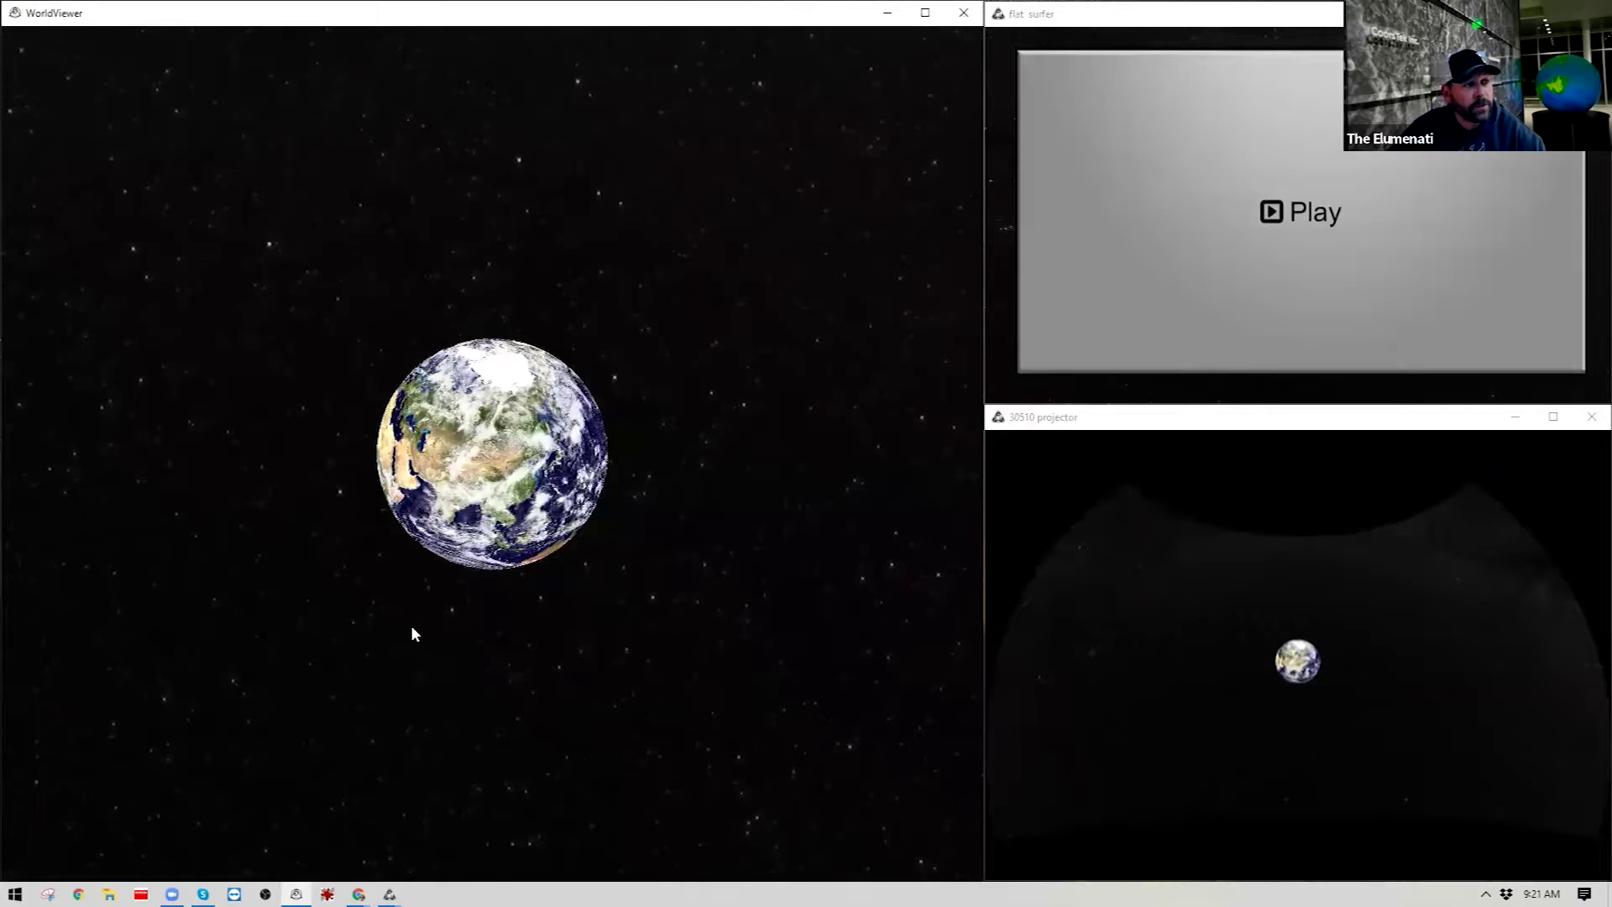
pyautogui.press('Tab')
pyautogui.moveTo(500, 513); pyautogui.dragTo(699, 376)
pyautogui.moveTo(134, 52)
pyautogui.mouseDown()
pyautogui.moveTo(130, 112)
pyautogui.moveTo(134, 65)
pyautogui.moveTo(143, 77)
pyautogui.mouseUp()
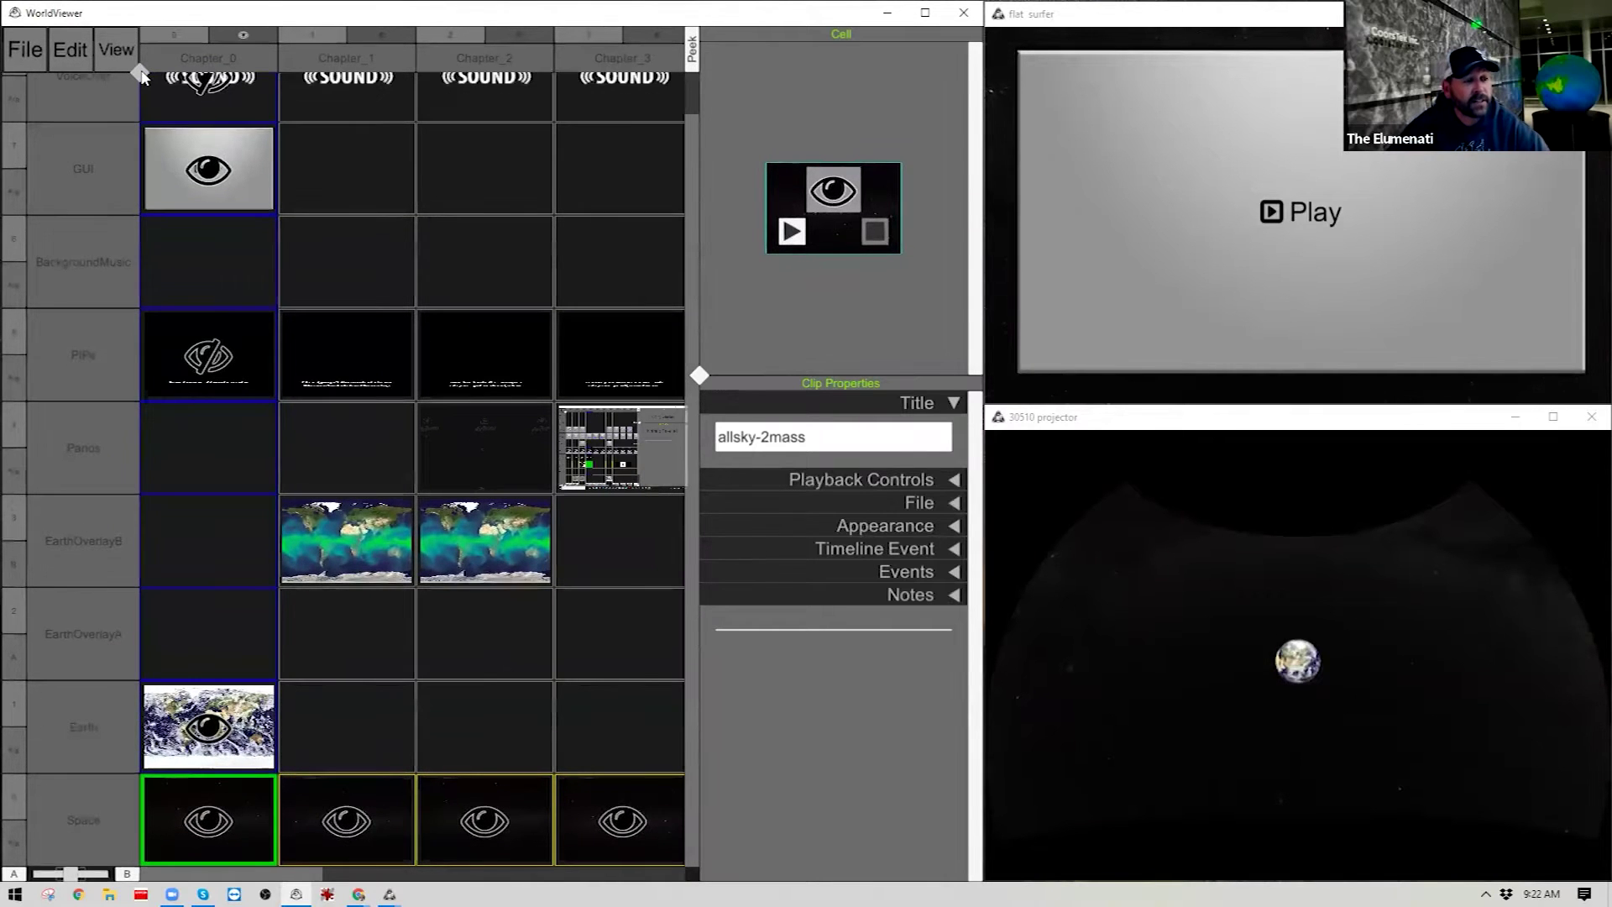
pyautogui.click(194, 207)
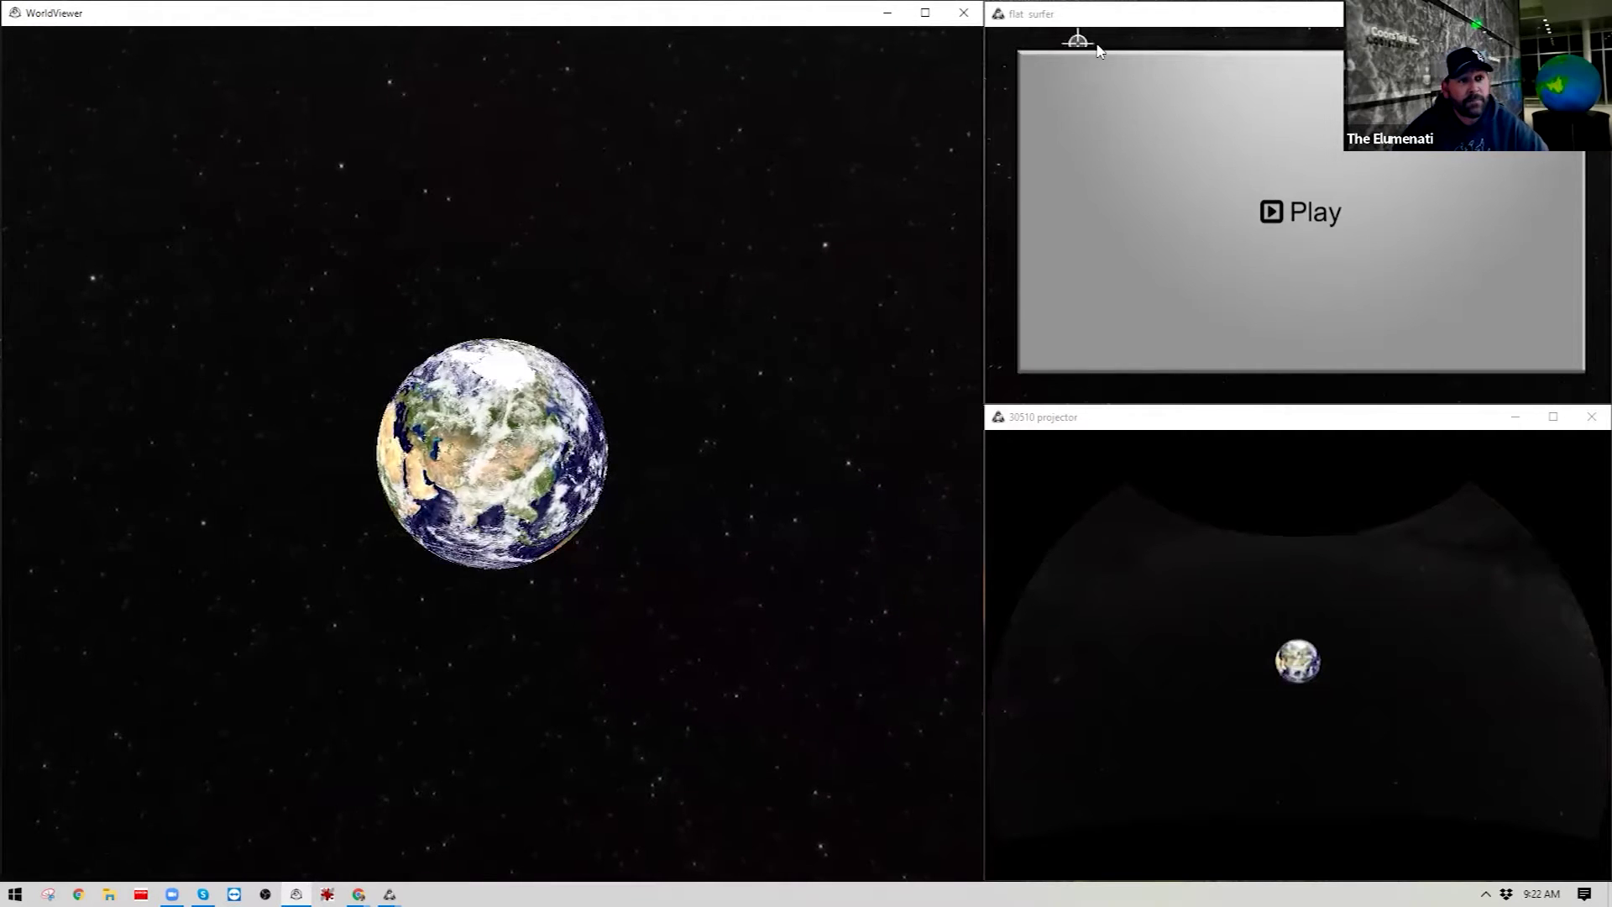
# Step: View the flat surfer window in full screen, then restore it to its windowed size
pyautogui.click(1207, 21)
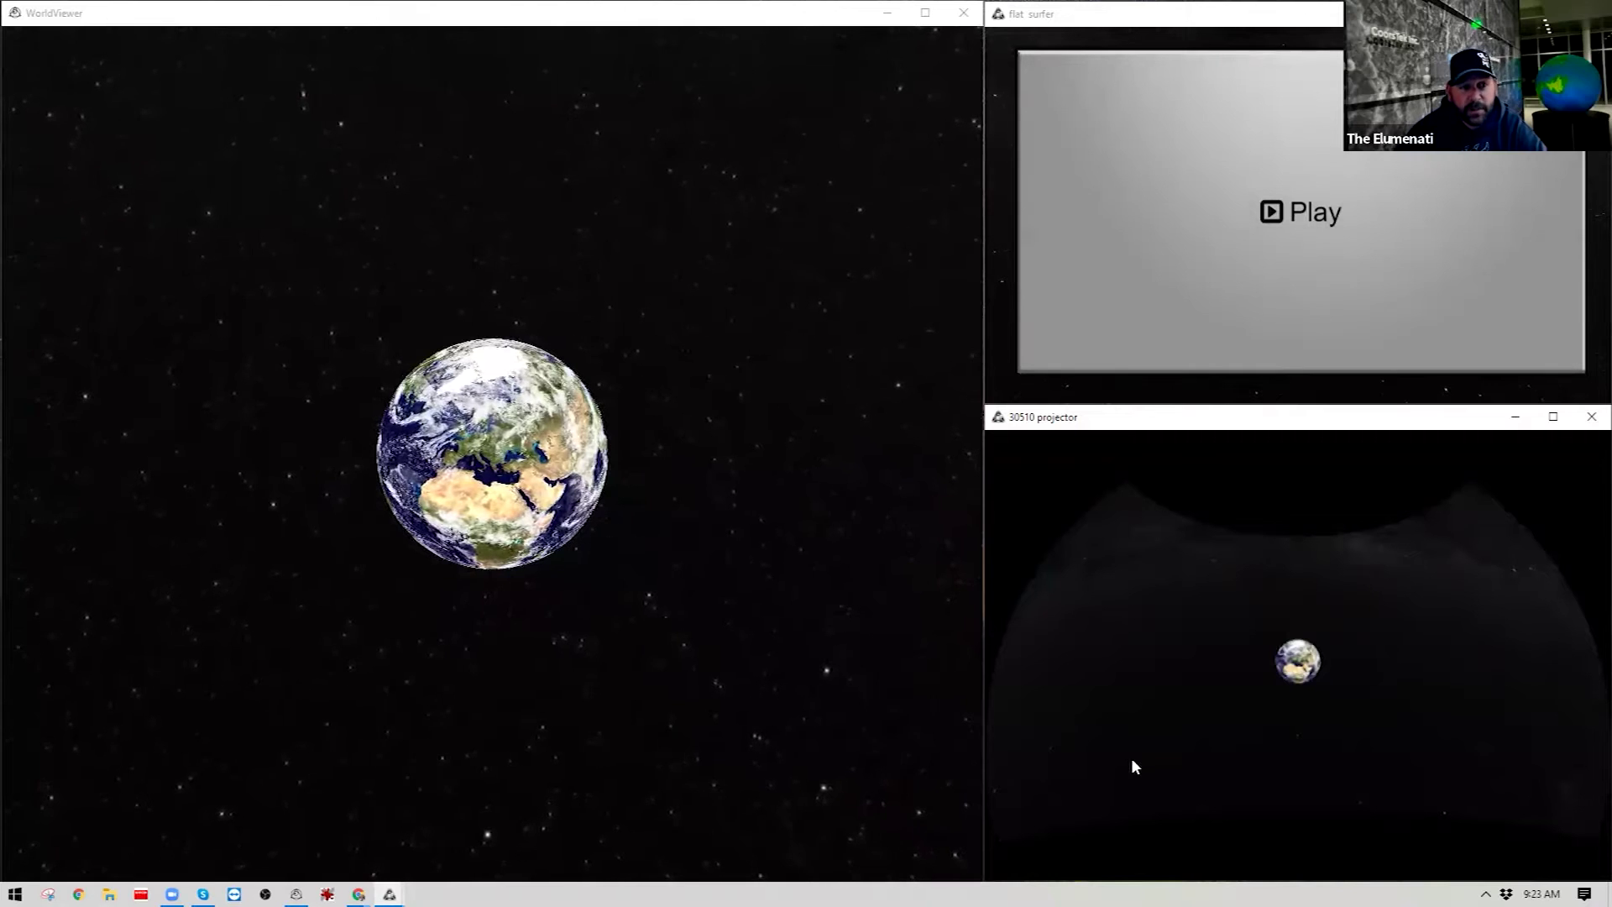
pyautogui.click(1009, 380)
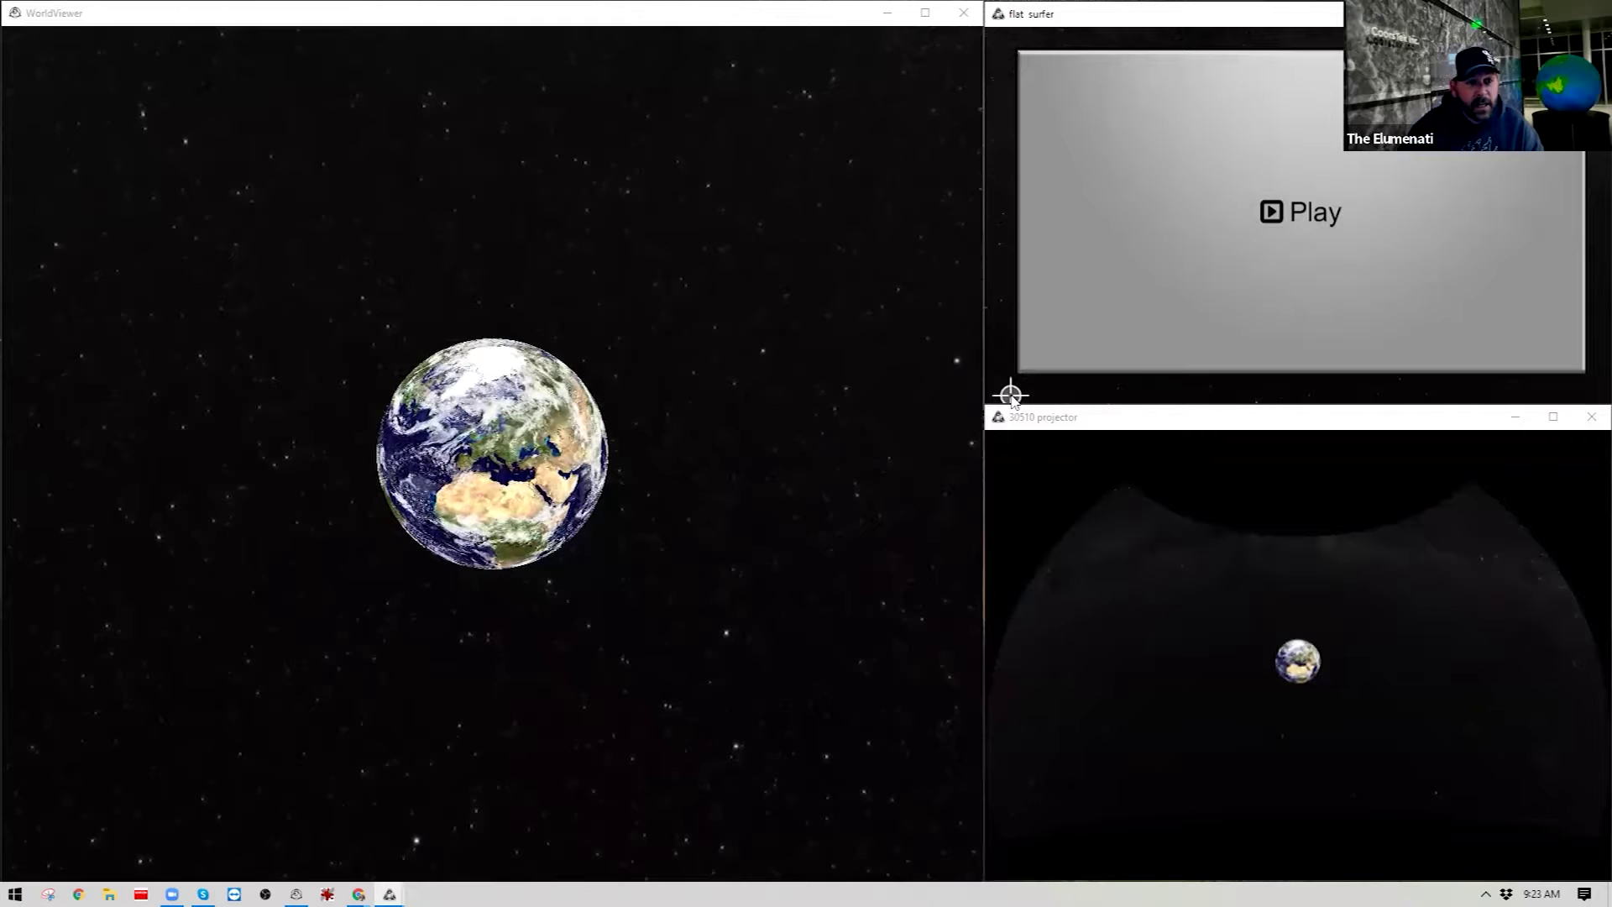
pyautogui.doubleClick(1201, 23)
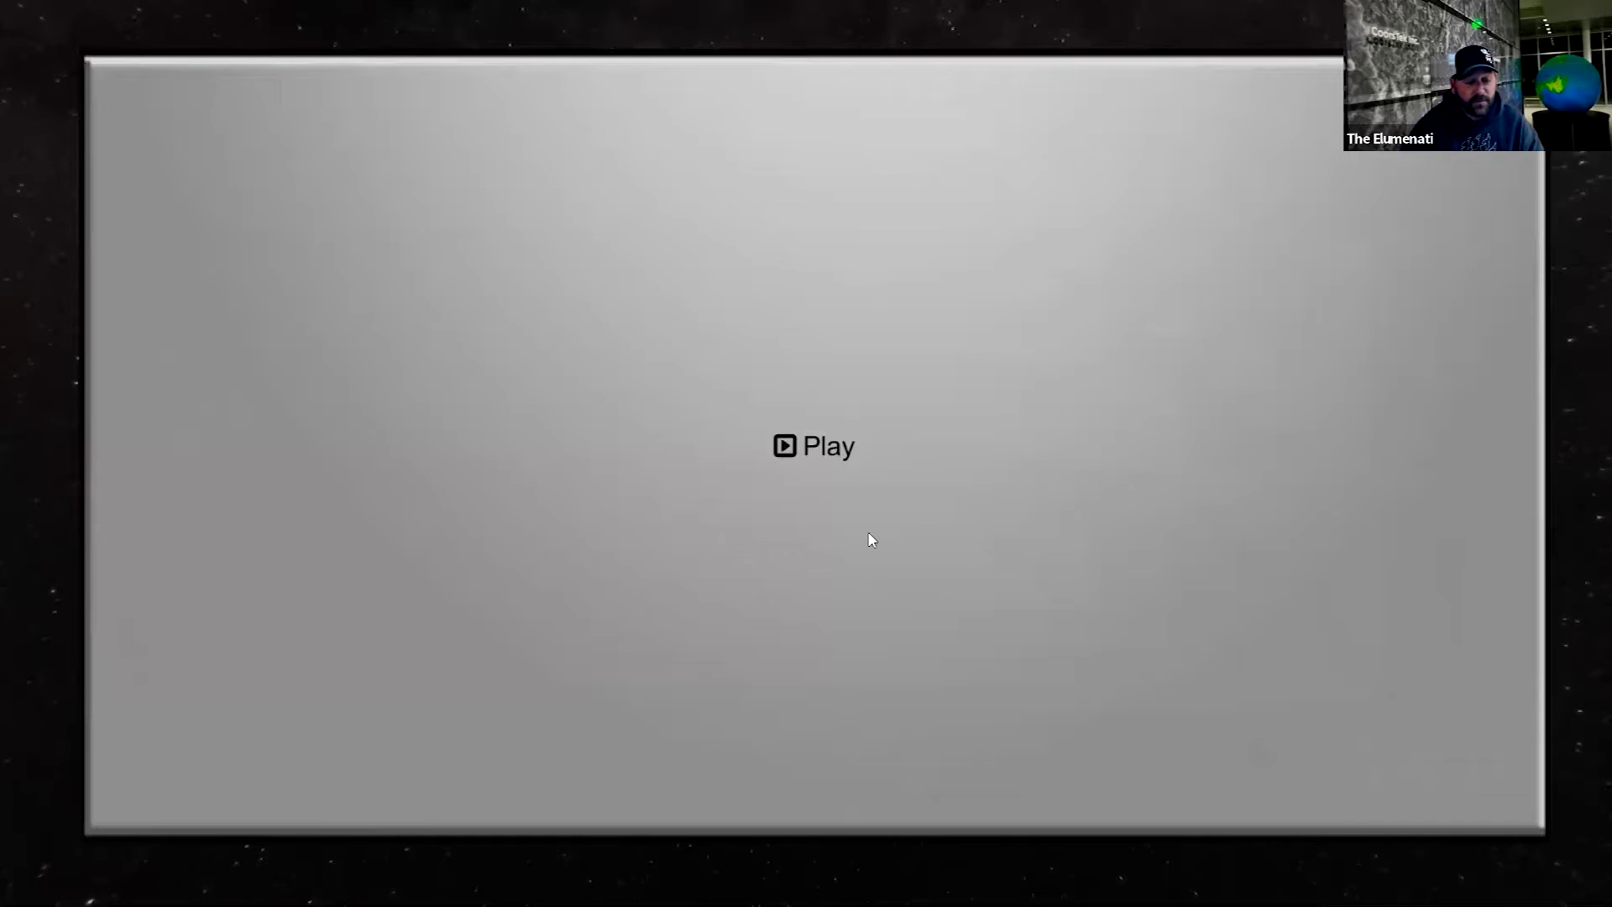
pyautogui.press('Escape')
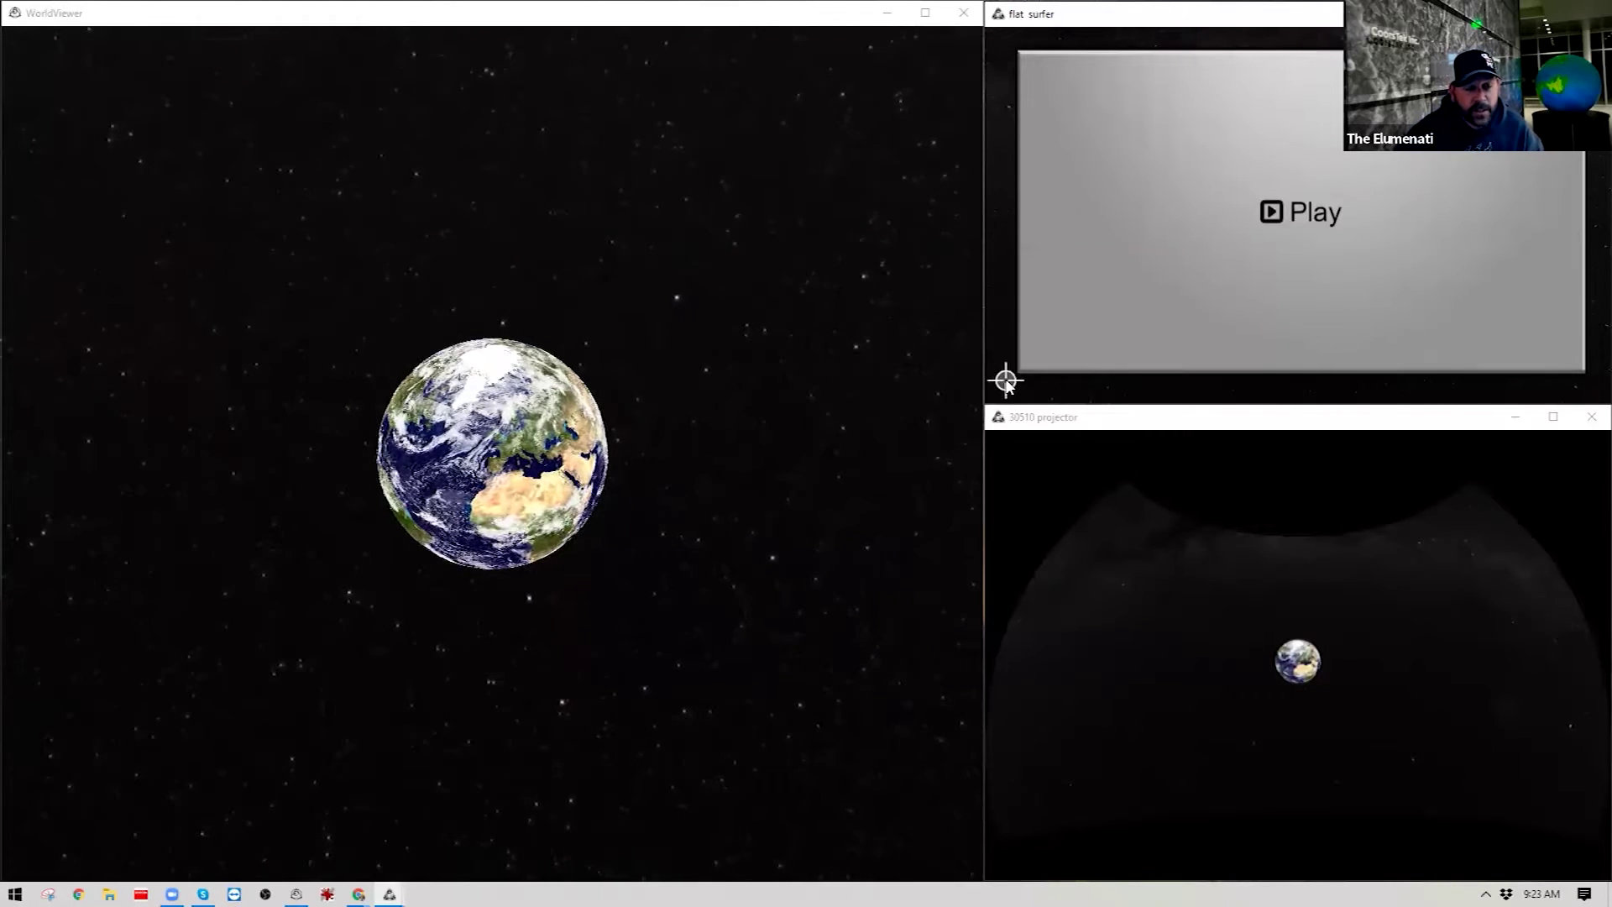
# Step: Move the 30510 projector window over WorldViewer and back to its place, then view it full screen and restore it
pyautogui.click(1180, 630)
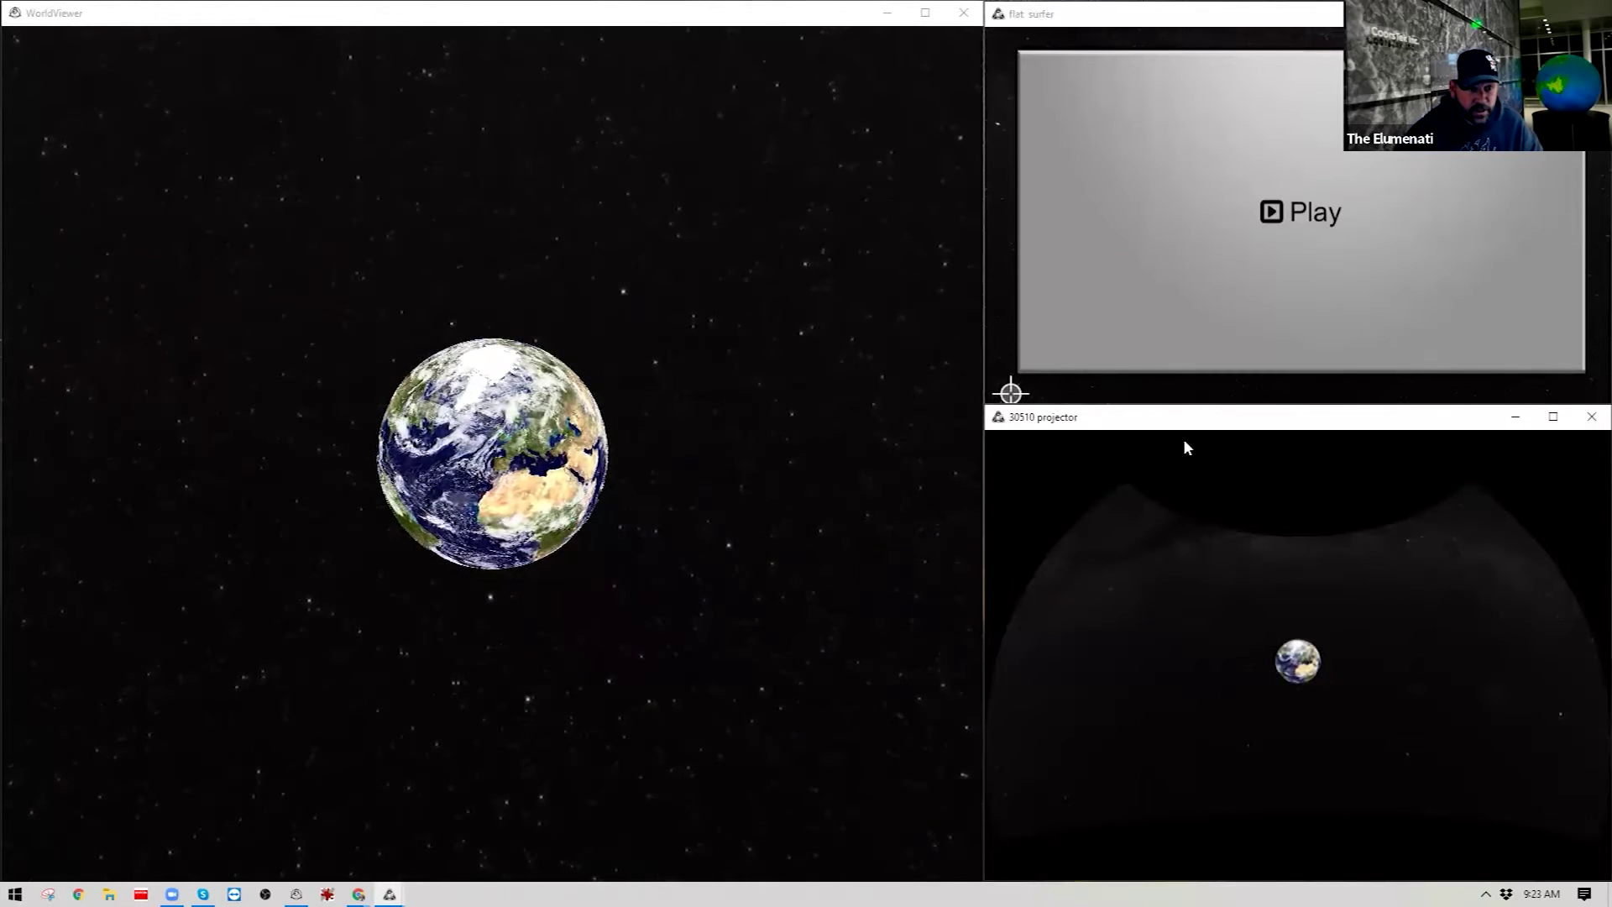
pyautogui.moveTo(1214, 422); pyautogui.dragTo(1203, 428)
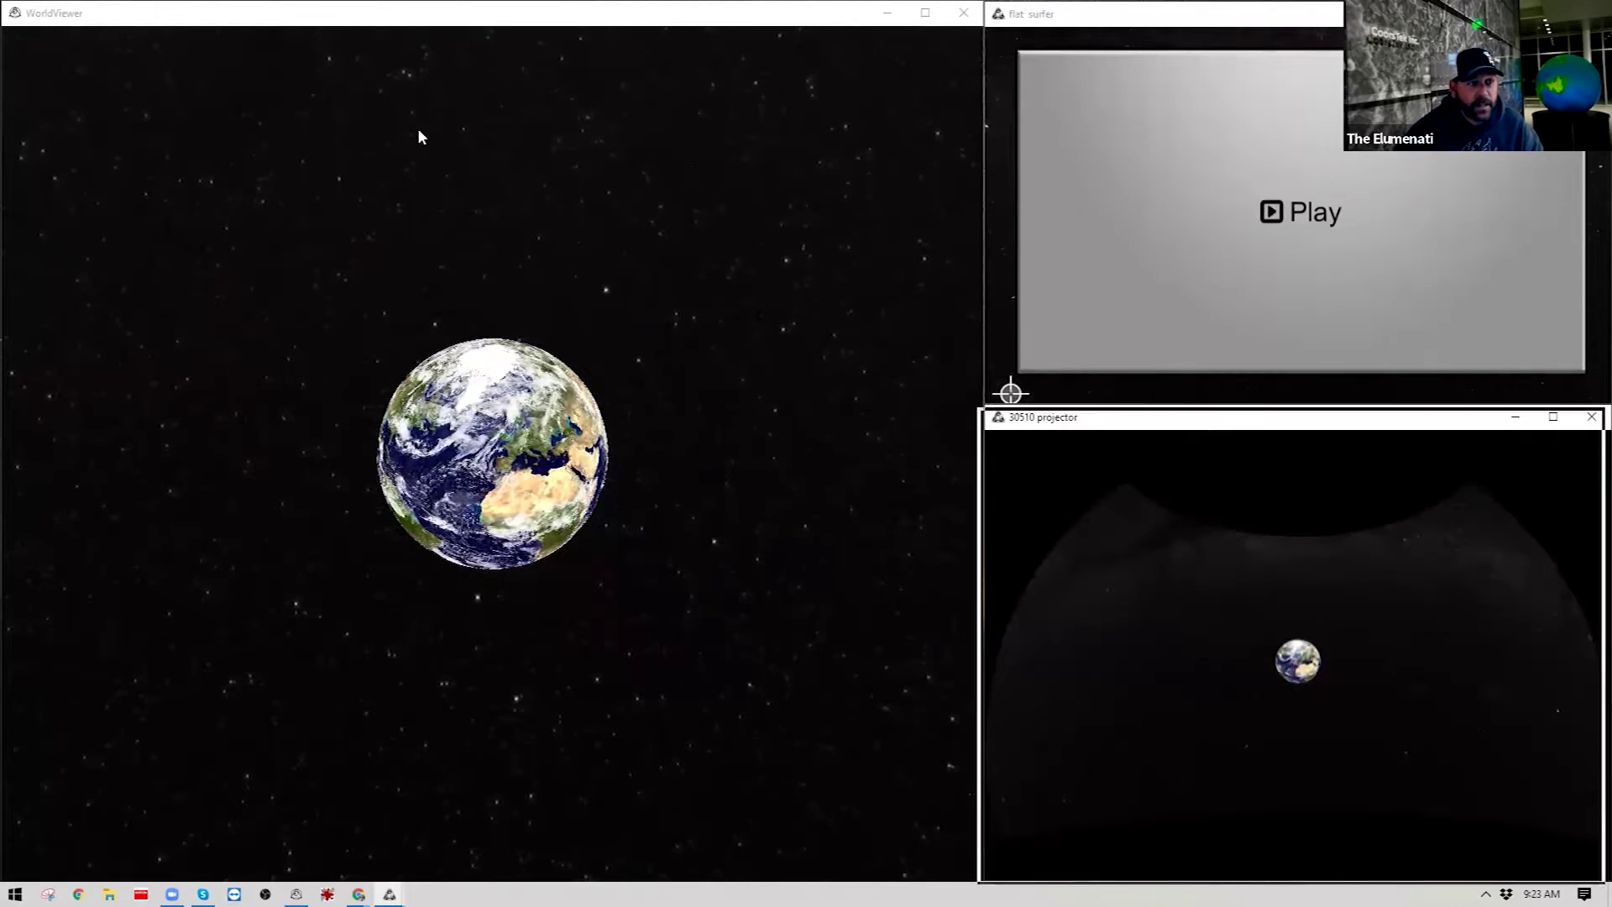
pyautogui.moveTo(421, 137); pyautogui.dragTo(422, 137)
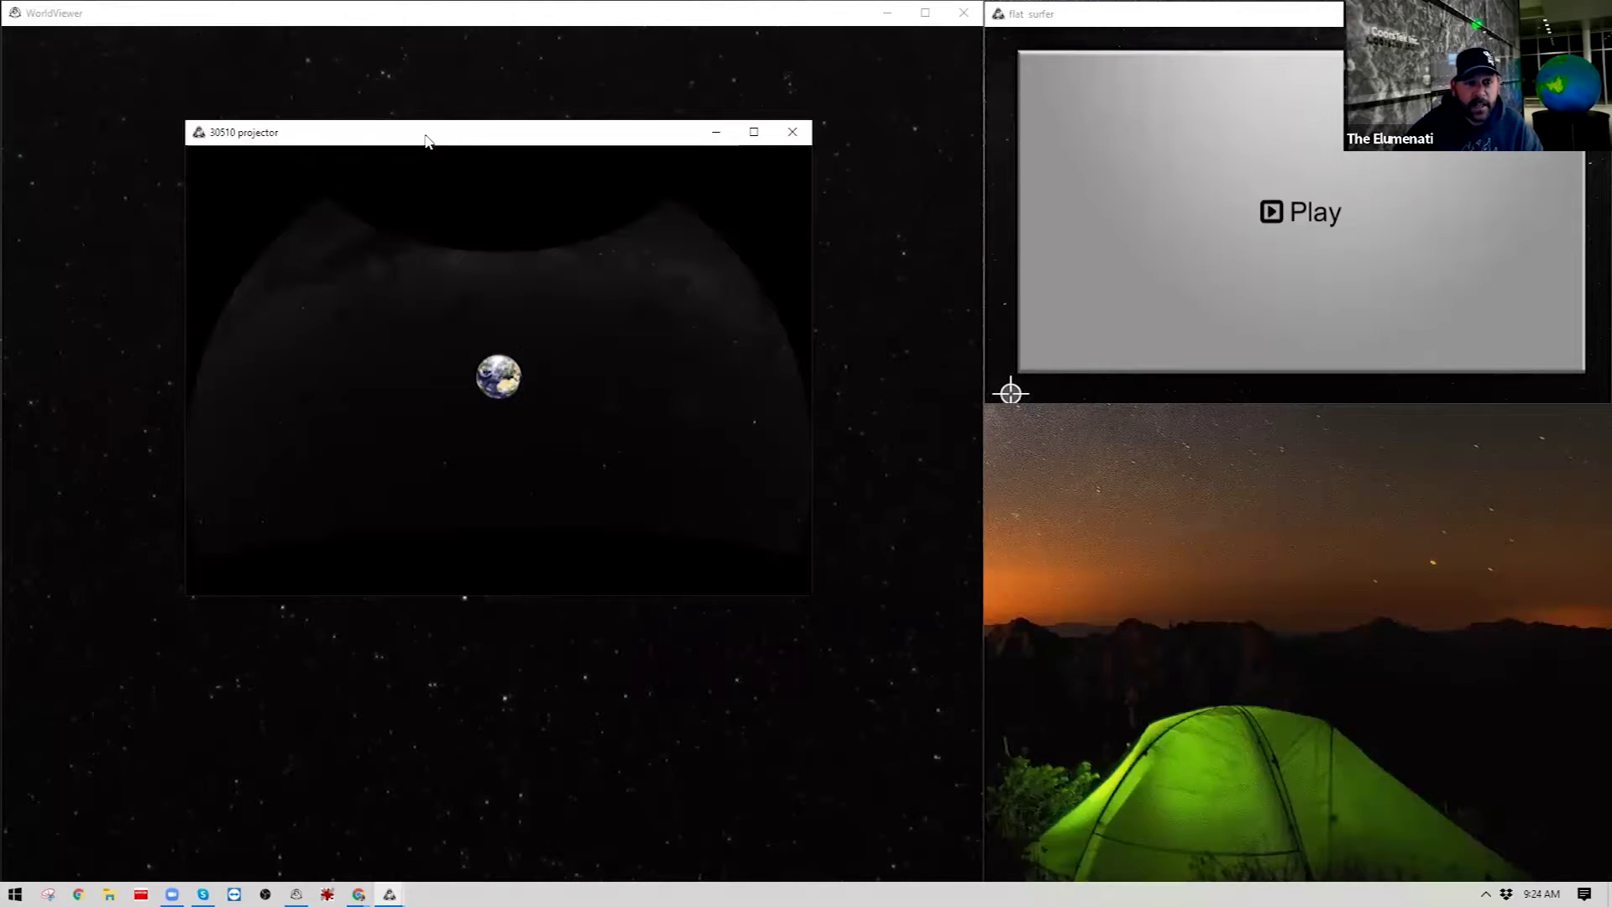
pyautogui.moveTo(426, 141); pyautogui.dragTo(1216, 420)
pyautogui.doubleClick(1217, 422)
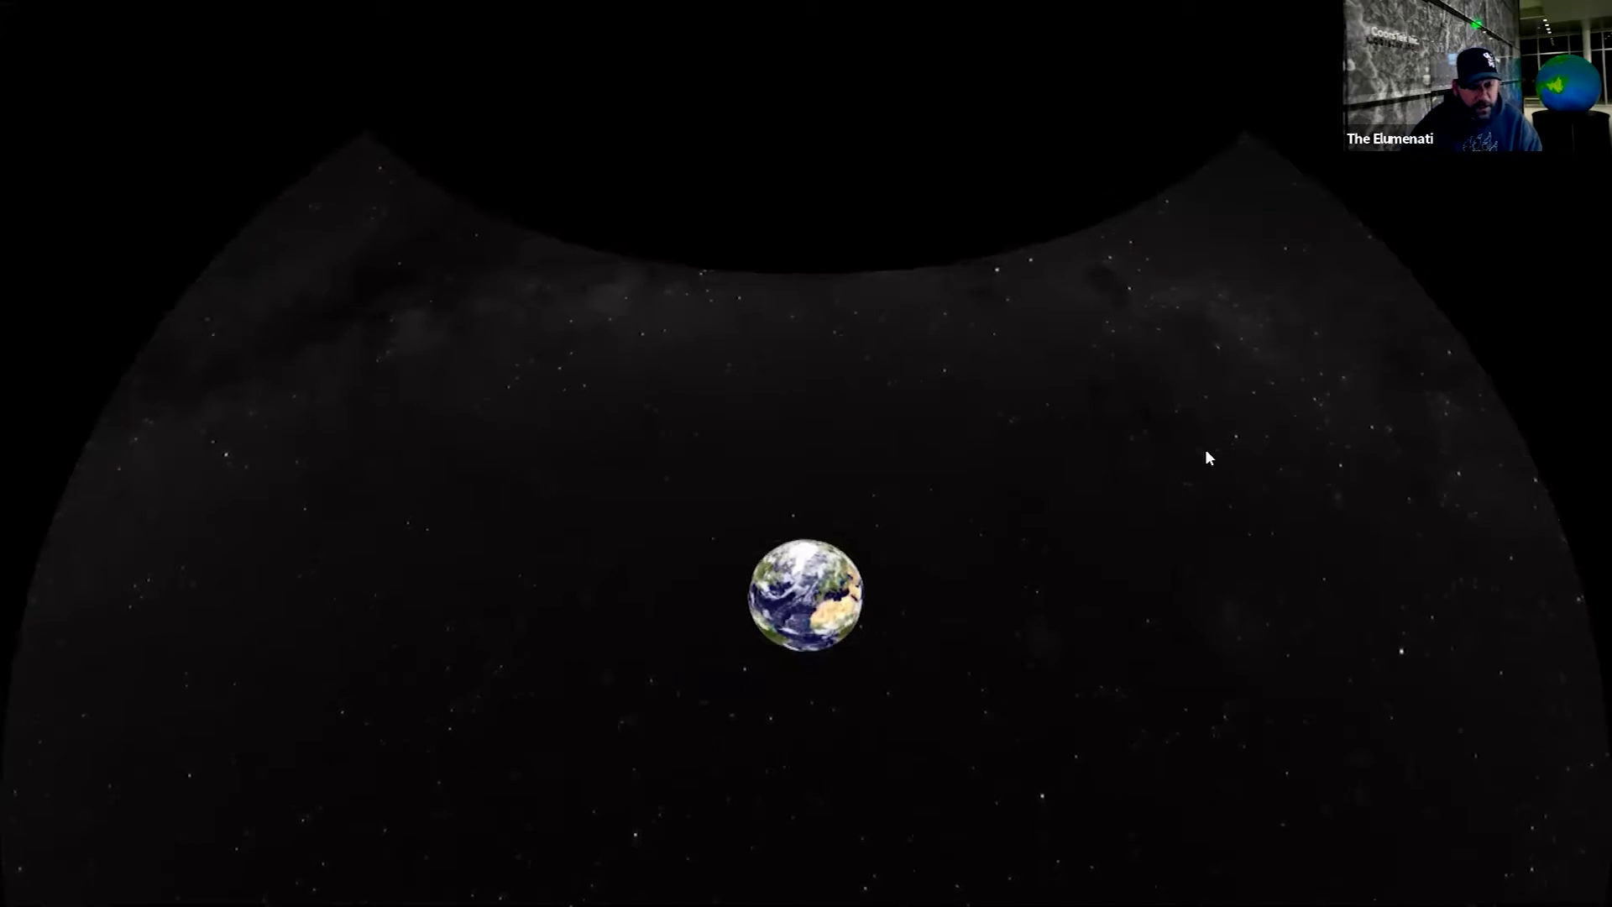
pyautogui.press('Escape')
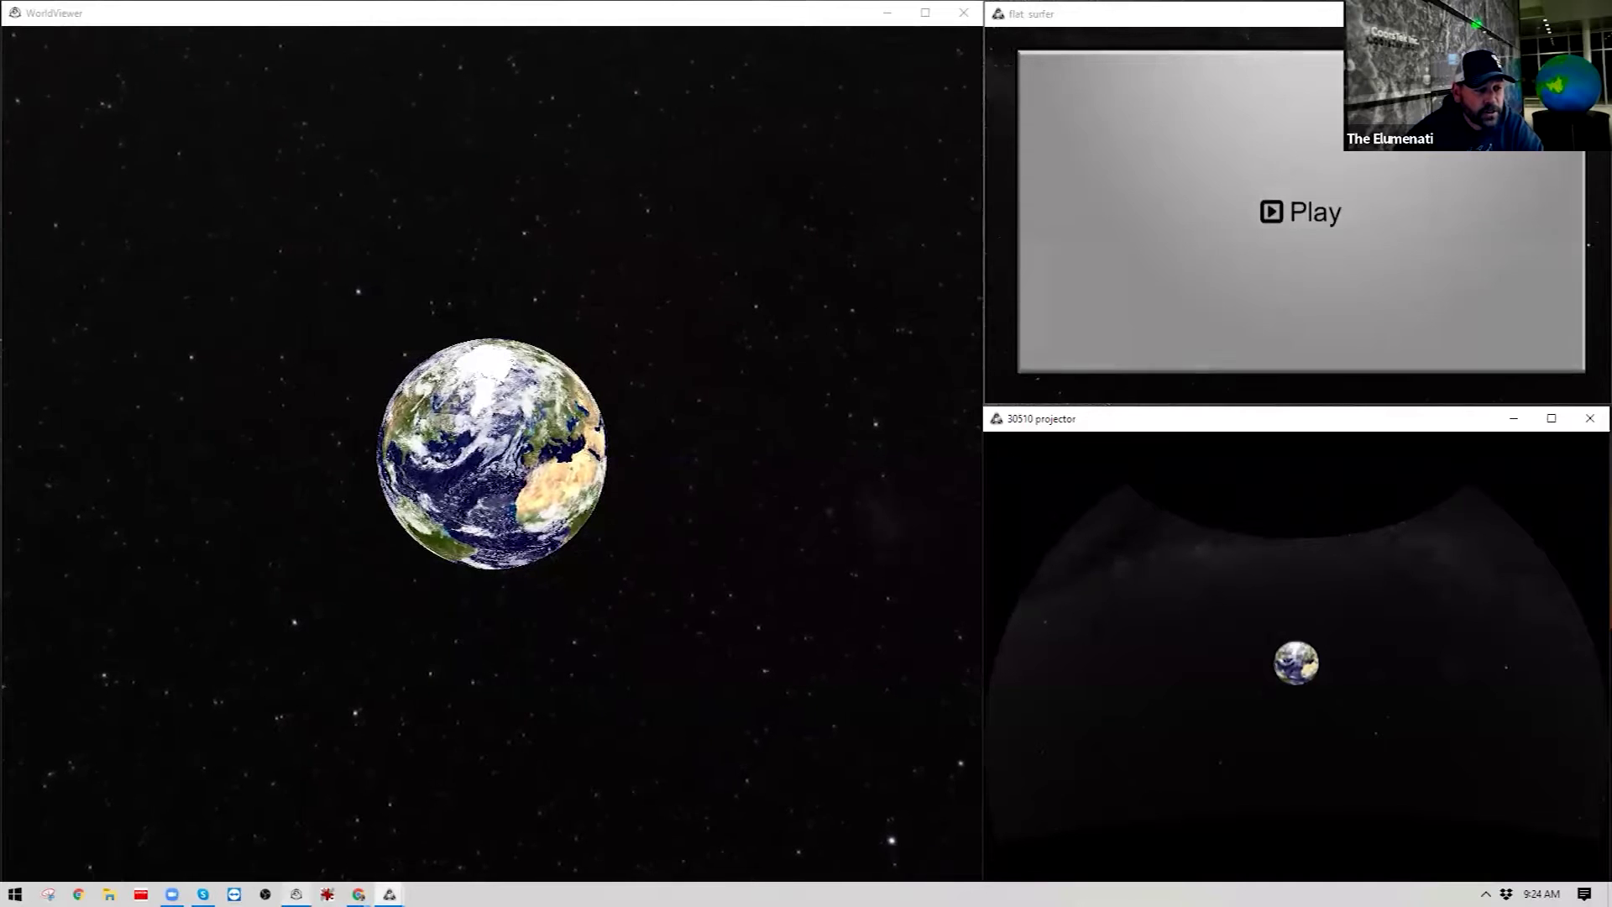
# Step: Toggle the flat surfer window to full screen and back from its taskbar preview
pyautogui.moveTo(296, 894)
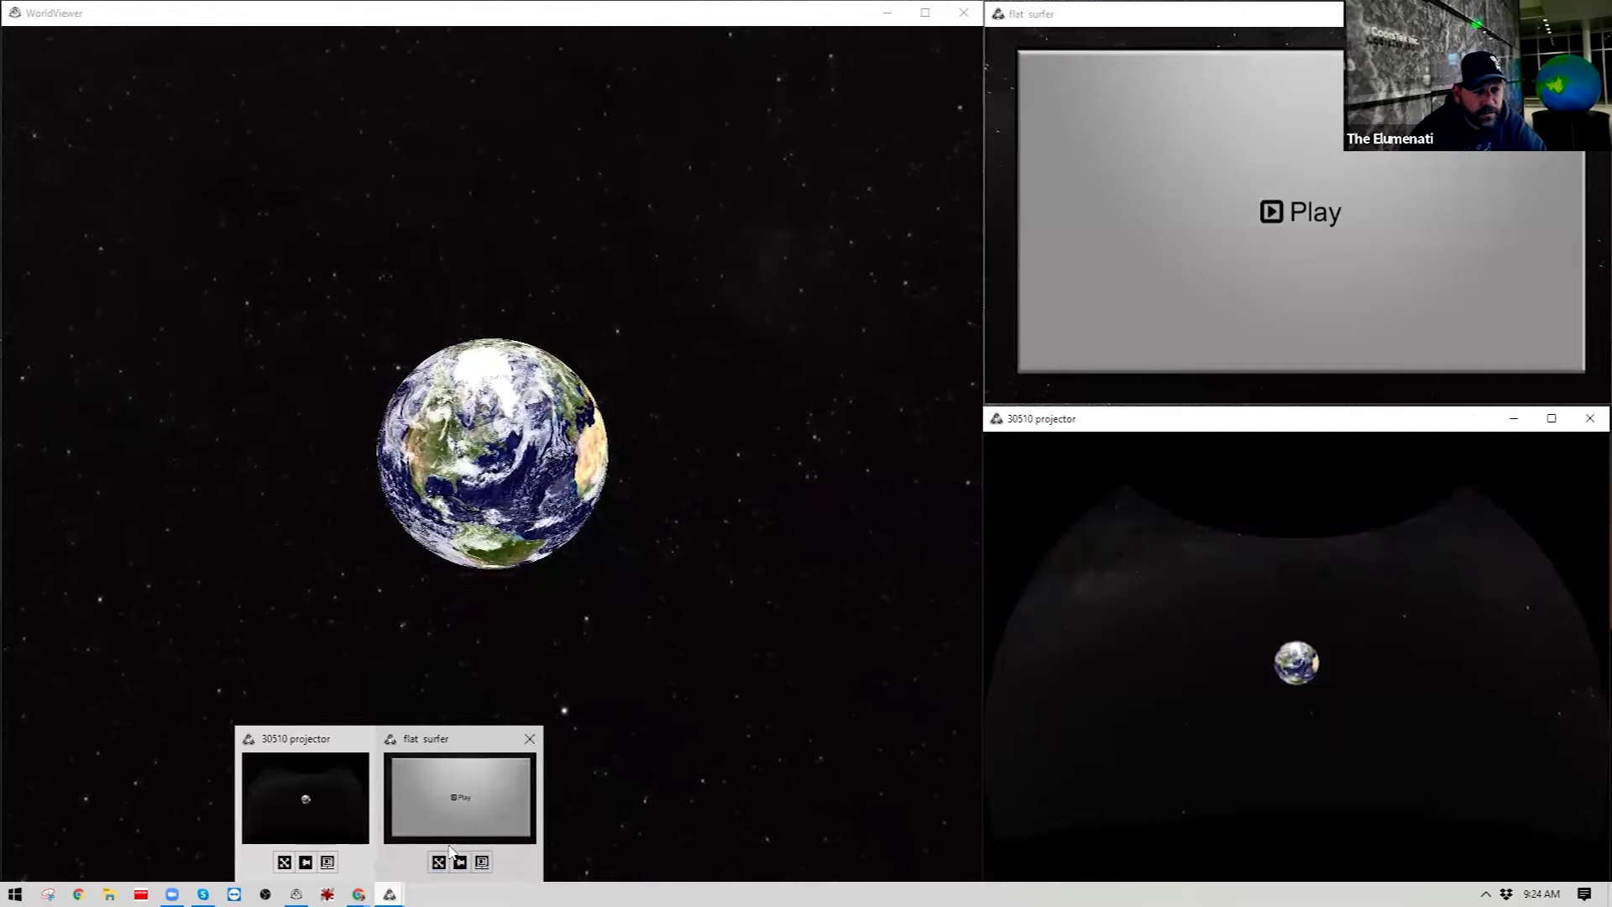
pyautogui.click(438, 863)
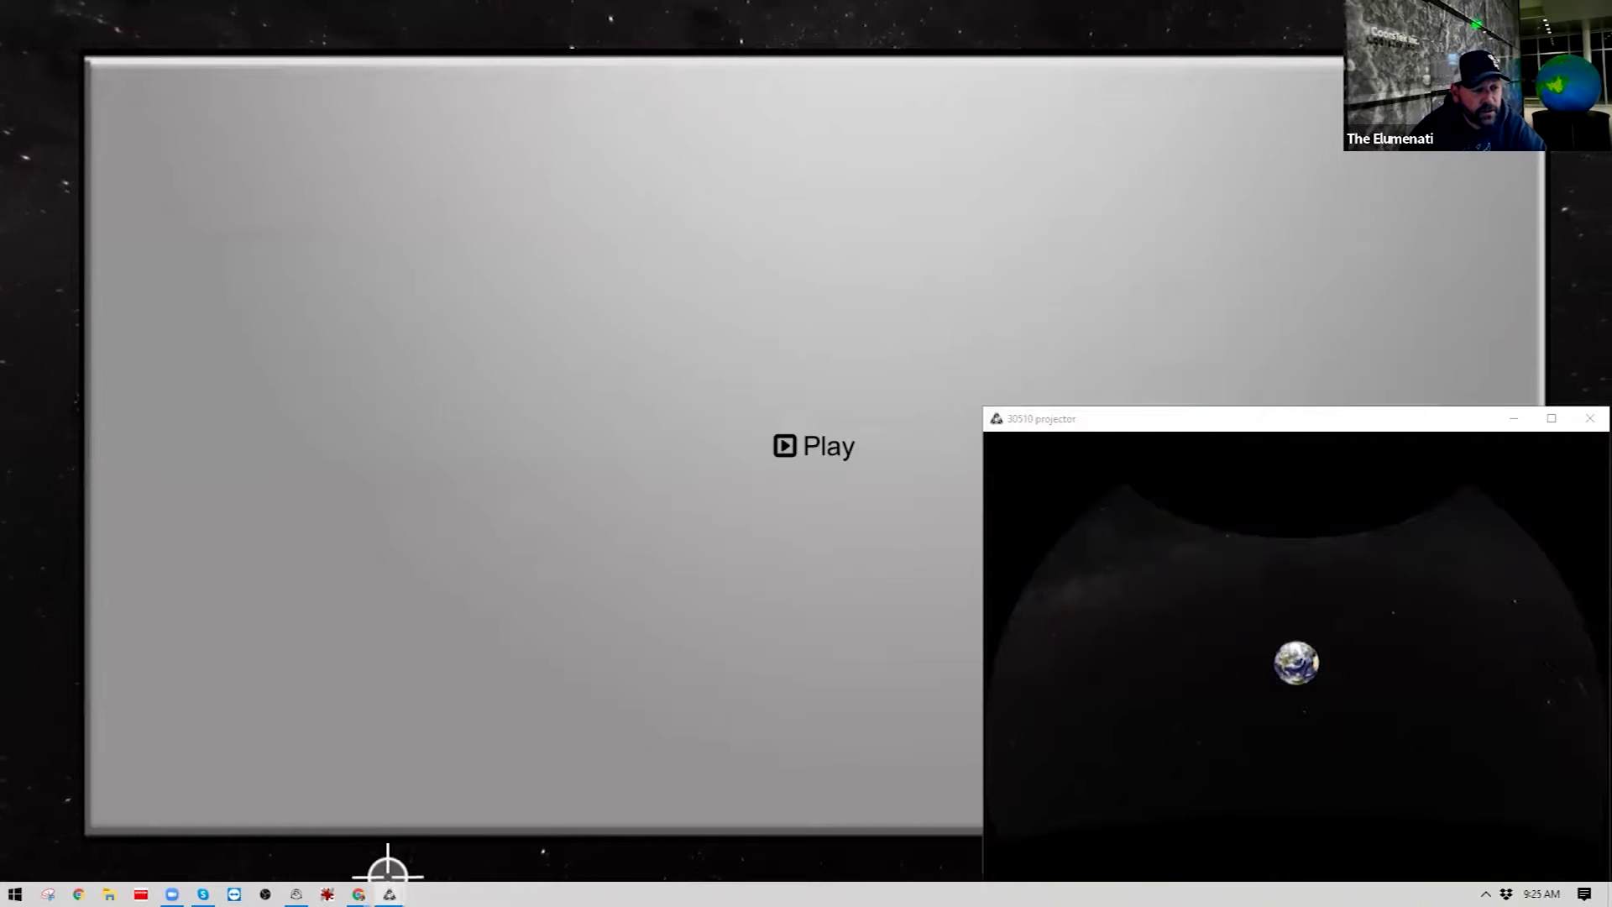
pyautogui.moveTo(390, 894)
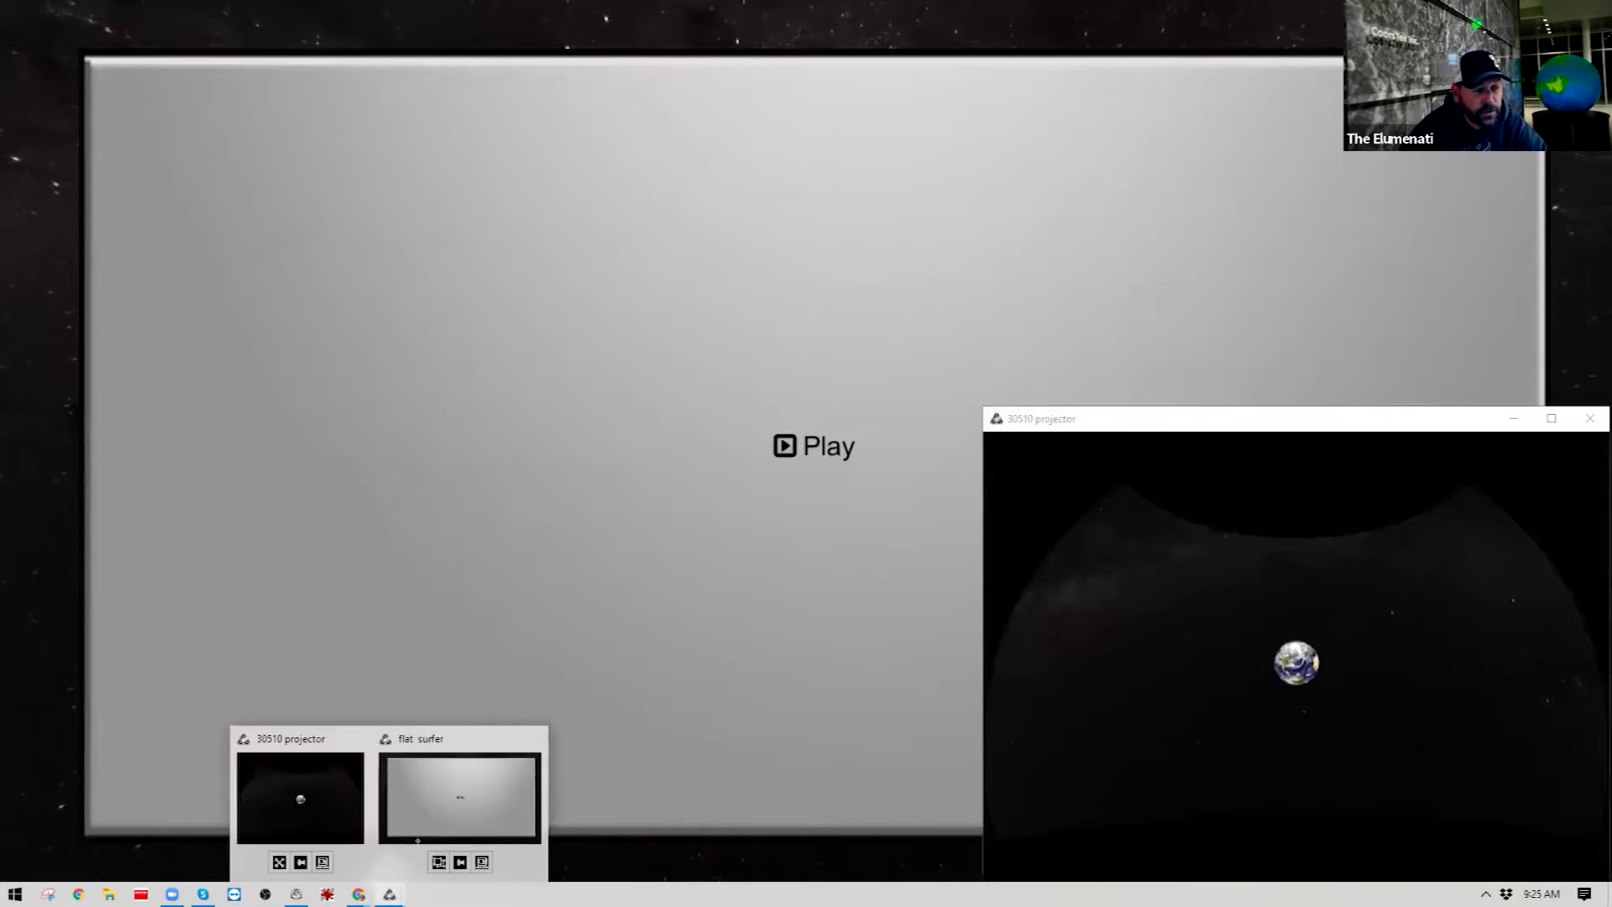
pyautogui.click(439, 863)
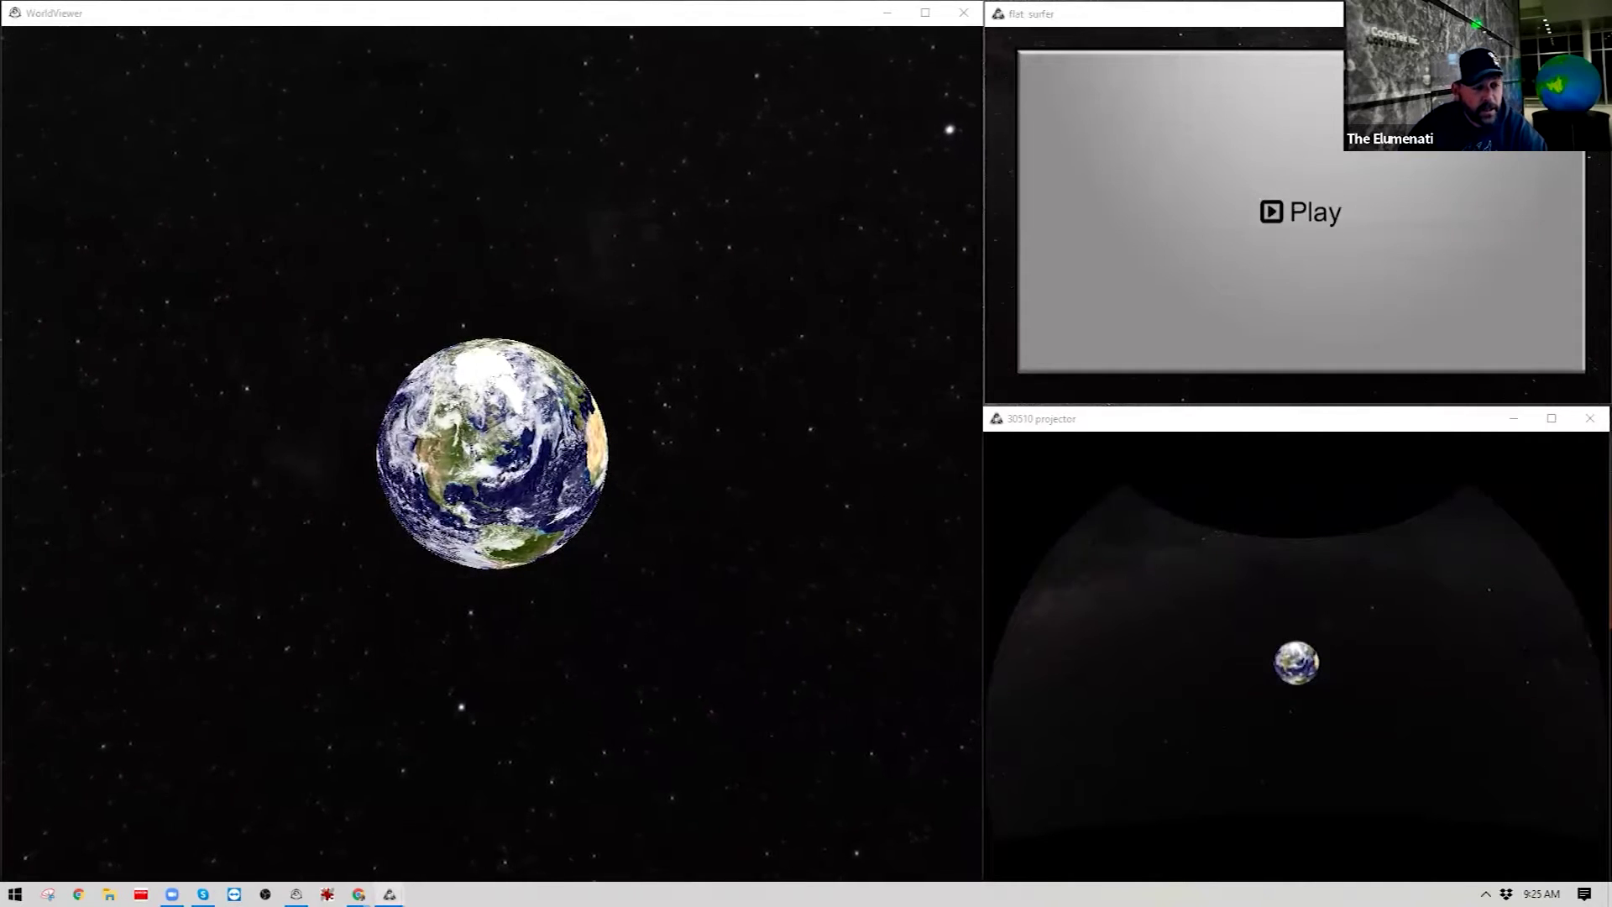
# Step: Reset the flat surfer window to the primary monitor
pyautogui.moveTo(390, 894)
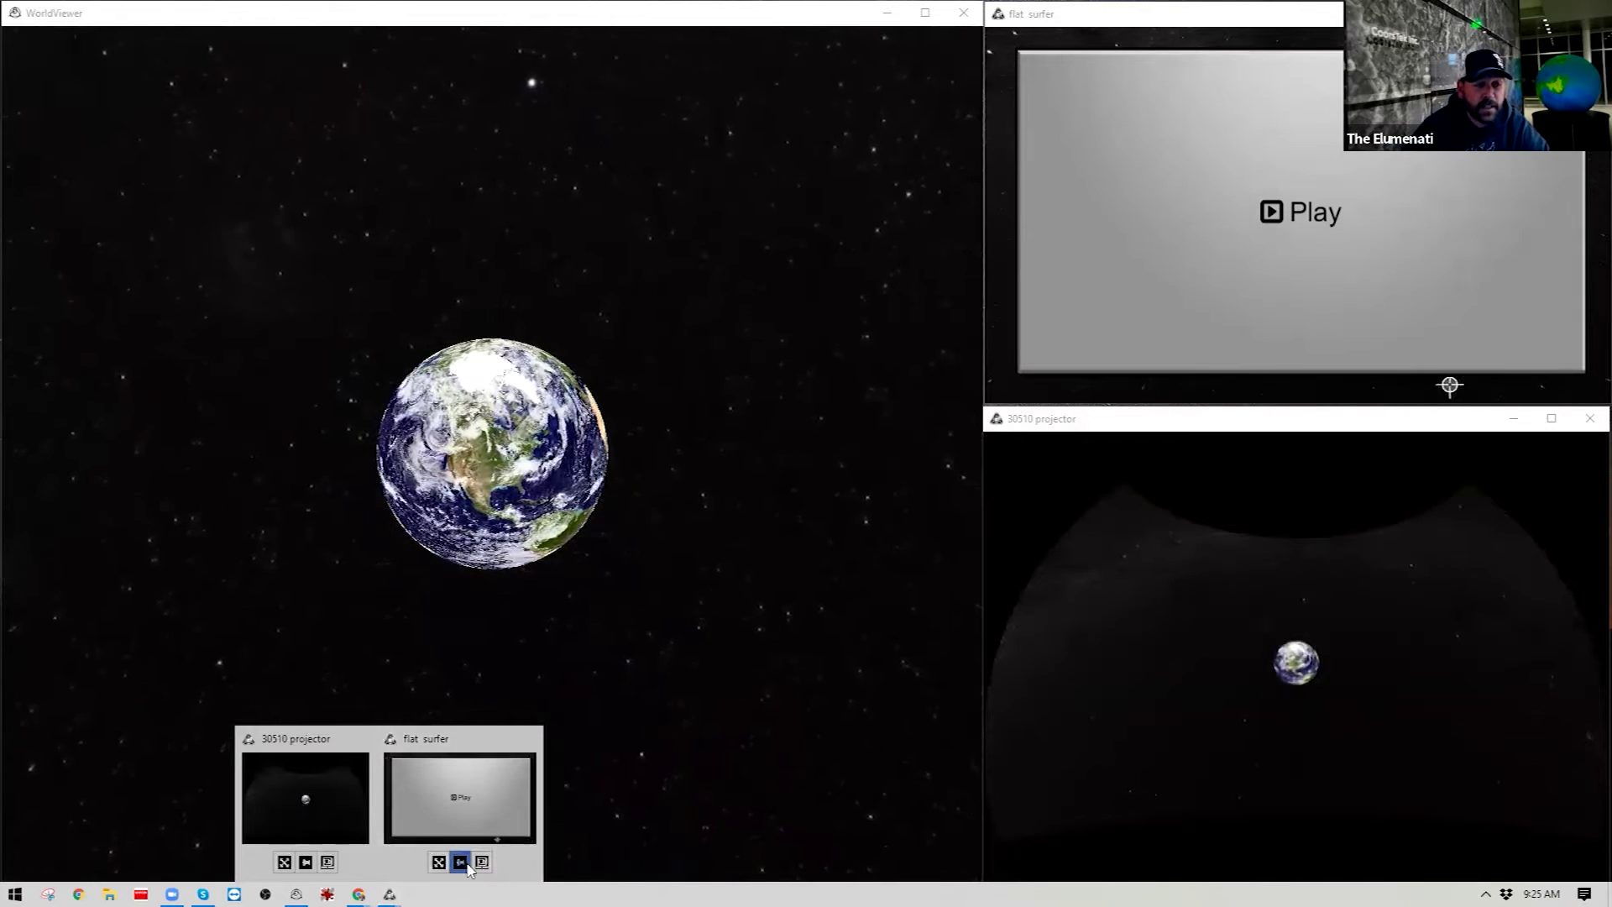
pyautogui.click(461, 862)
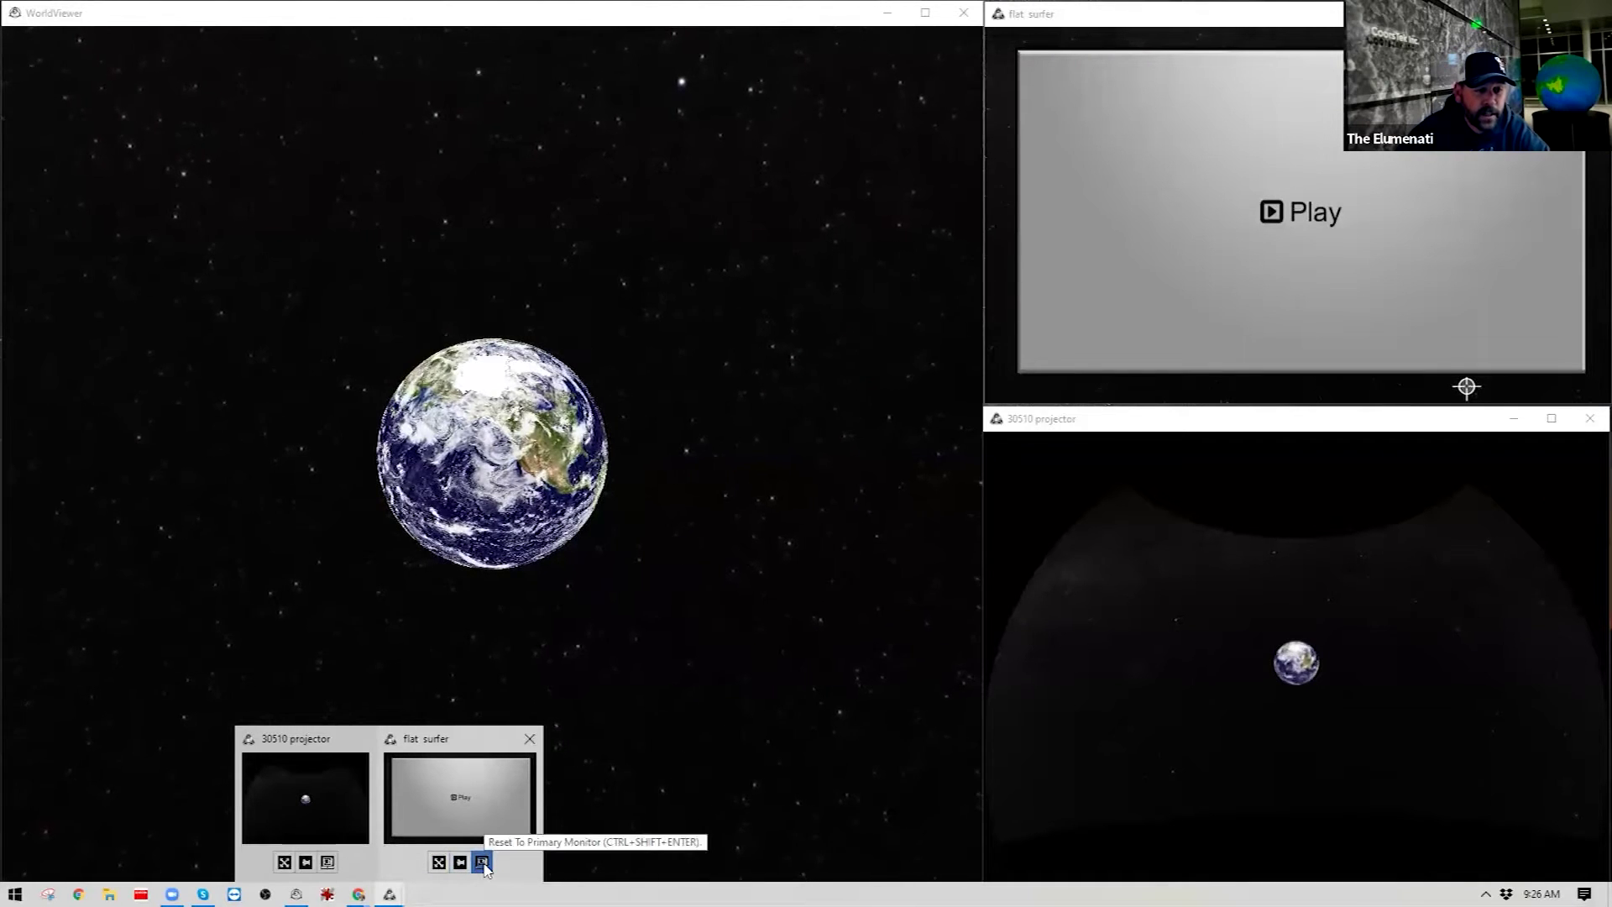
pyautogui.click(482, 862)
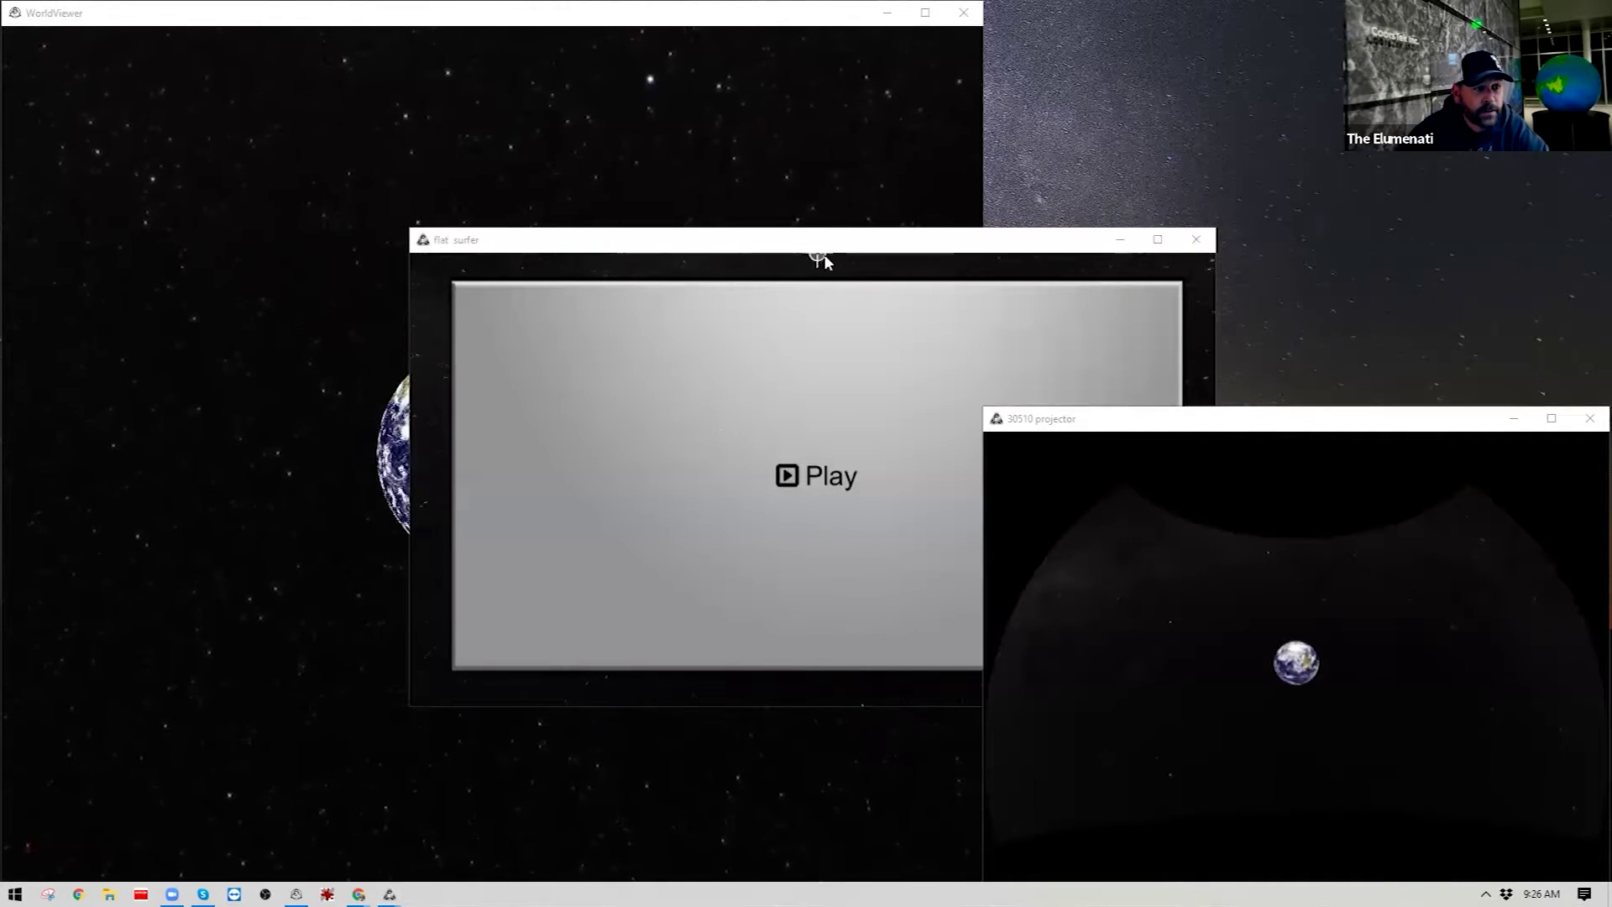
# Step: Reposition and resize the flat surfer window to fit beside WorldViewer and directly above the 30510 projector window
pyautogui.moveTo(827, 252); pyautogui.dragTo(622, 162)
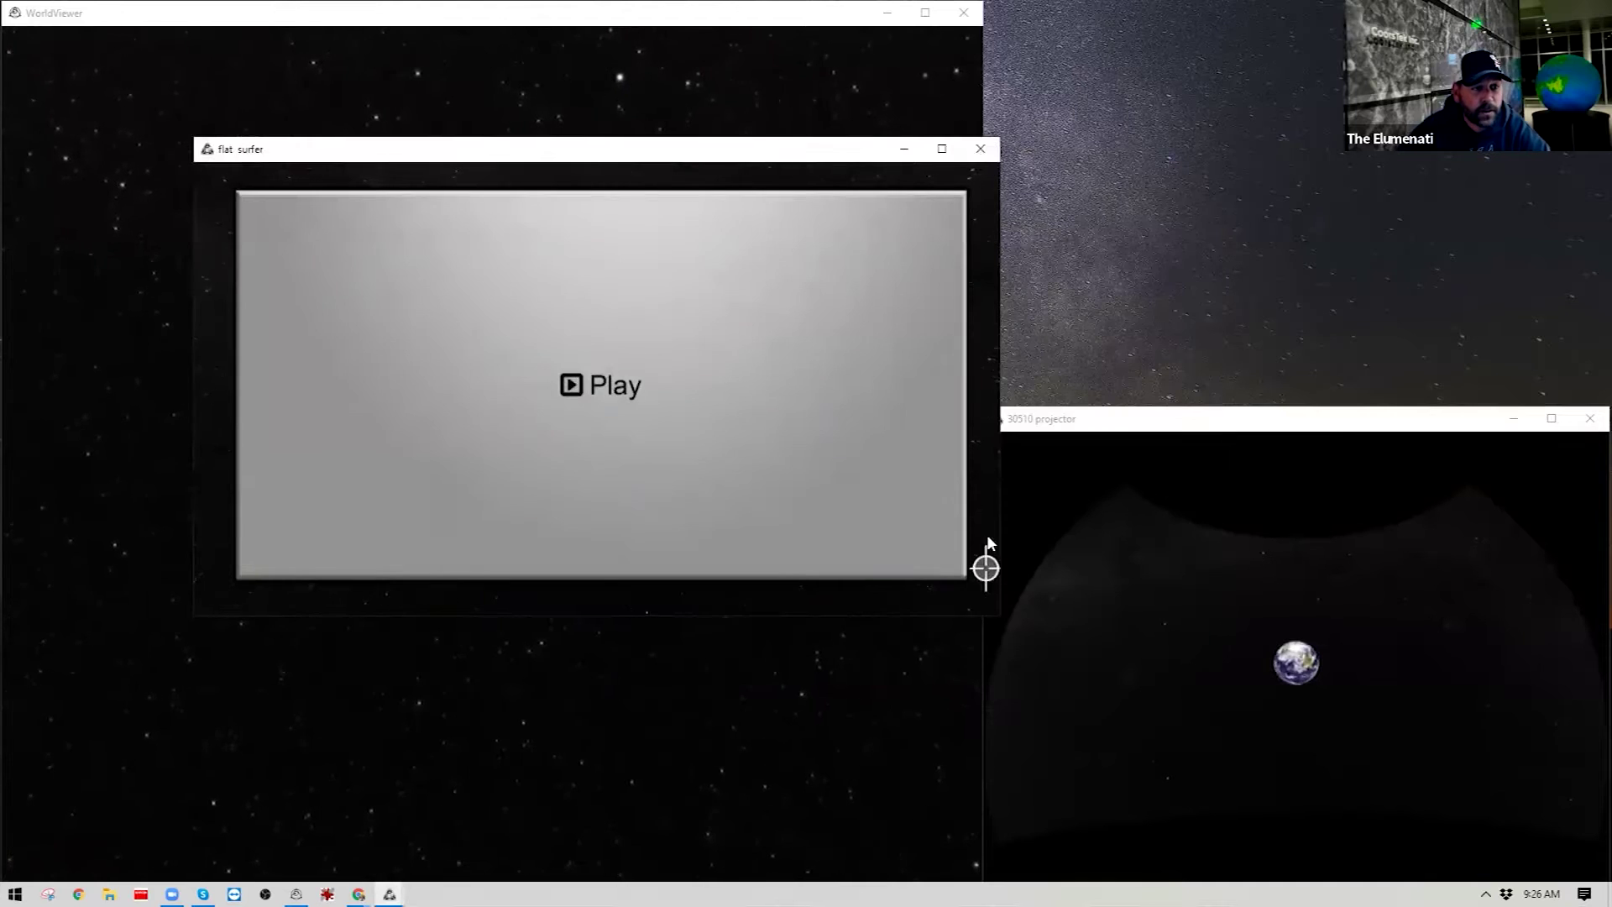
pyautogui.click(577, 156)
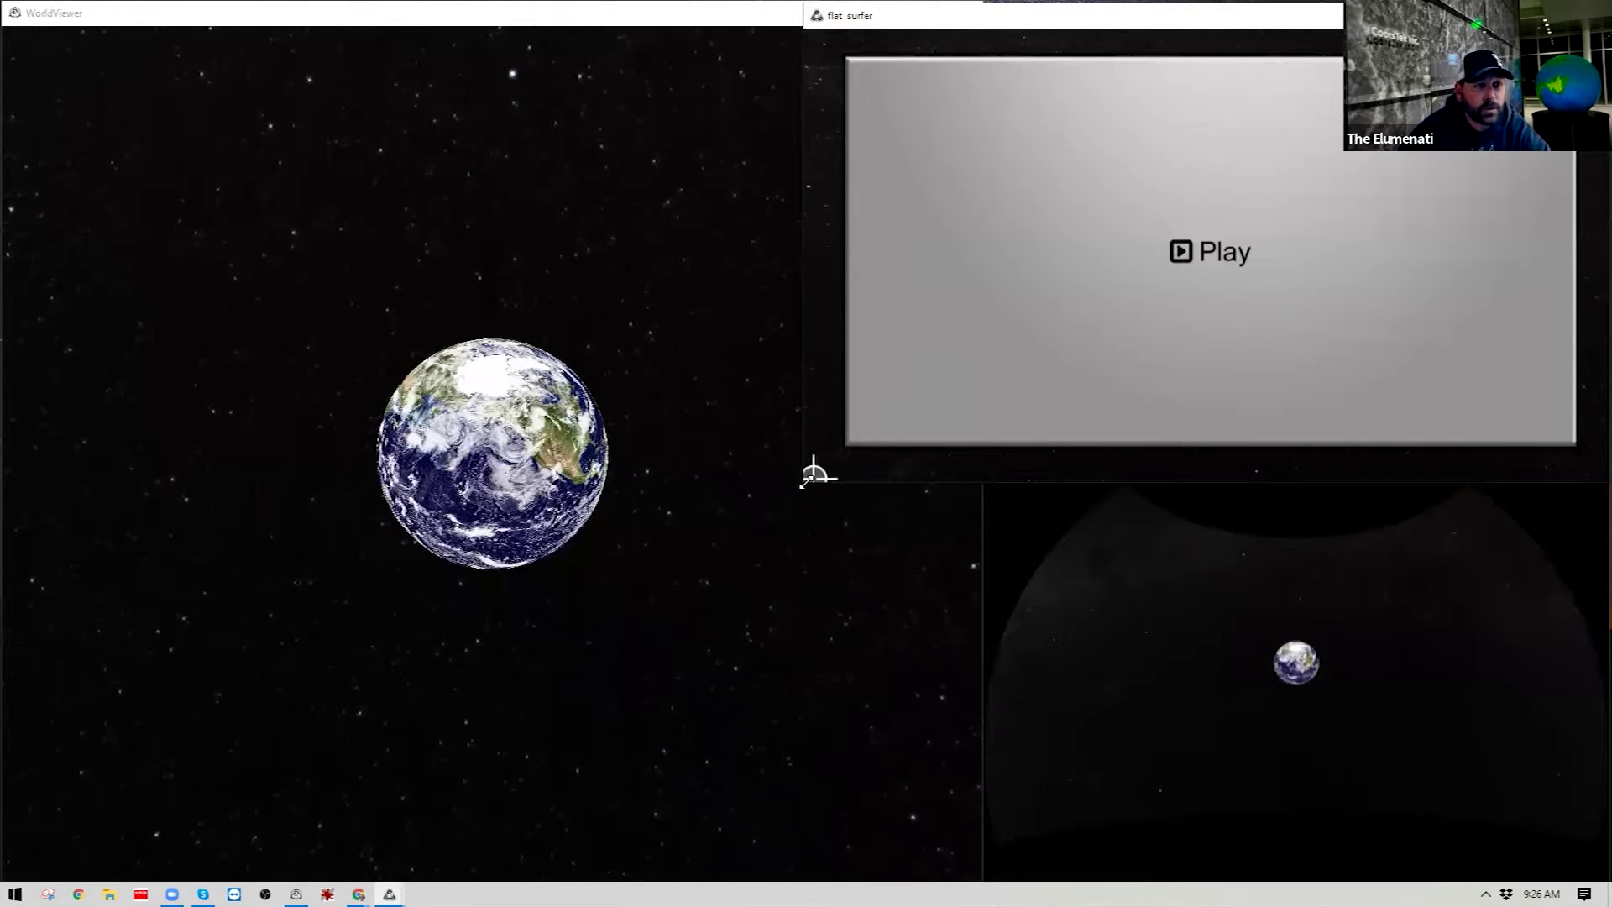
pyautogui.moveTo(804, 480); pyautogui.dragTo(984, 416)
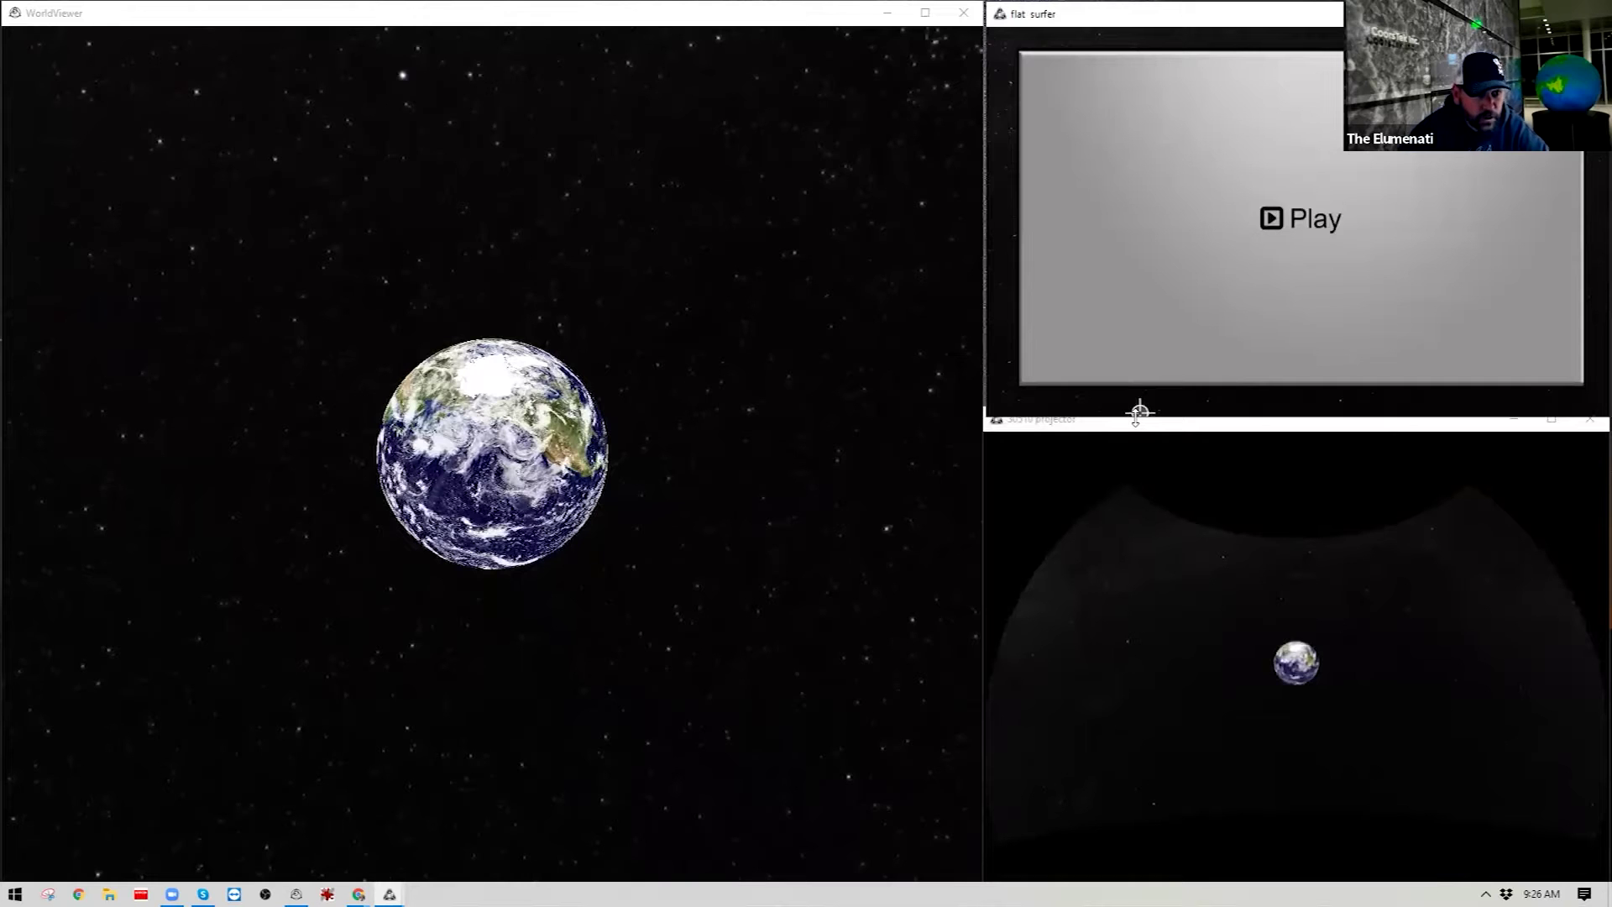
pyautogui.moveTo(1139, 412); pyautogui.dragTo(1129, 401)
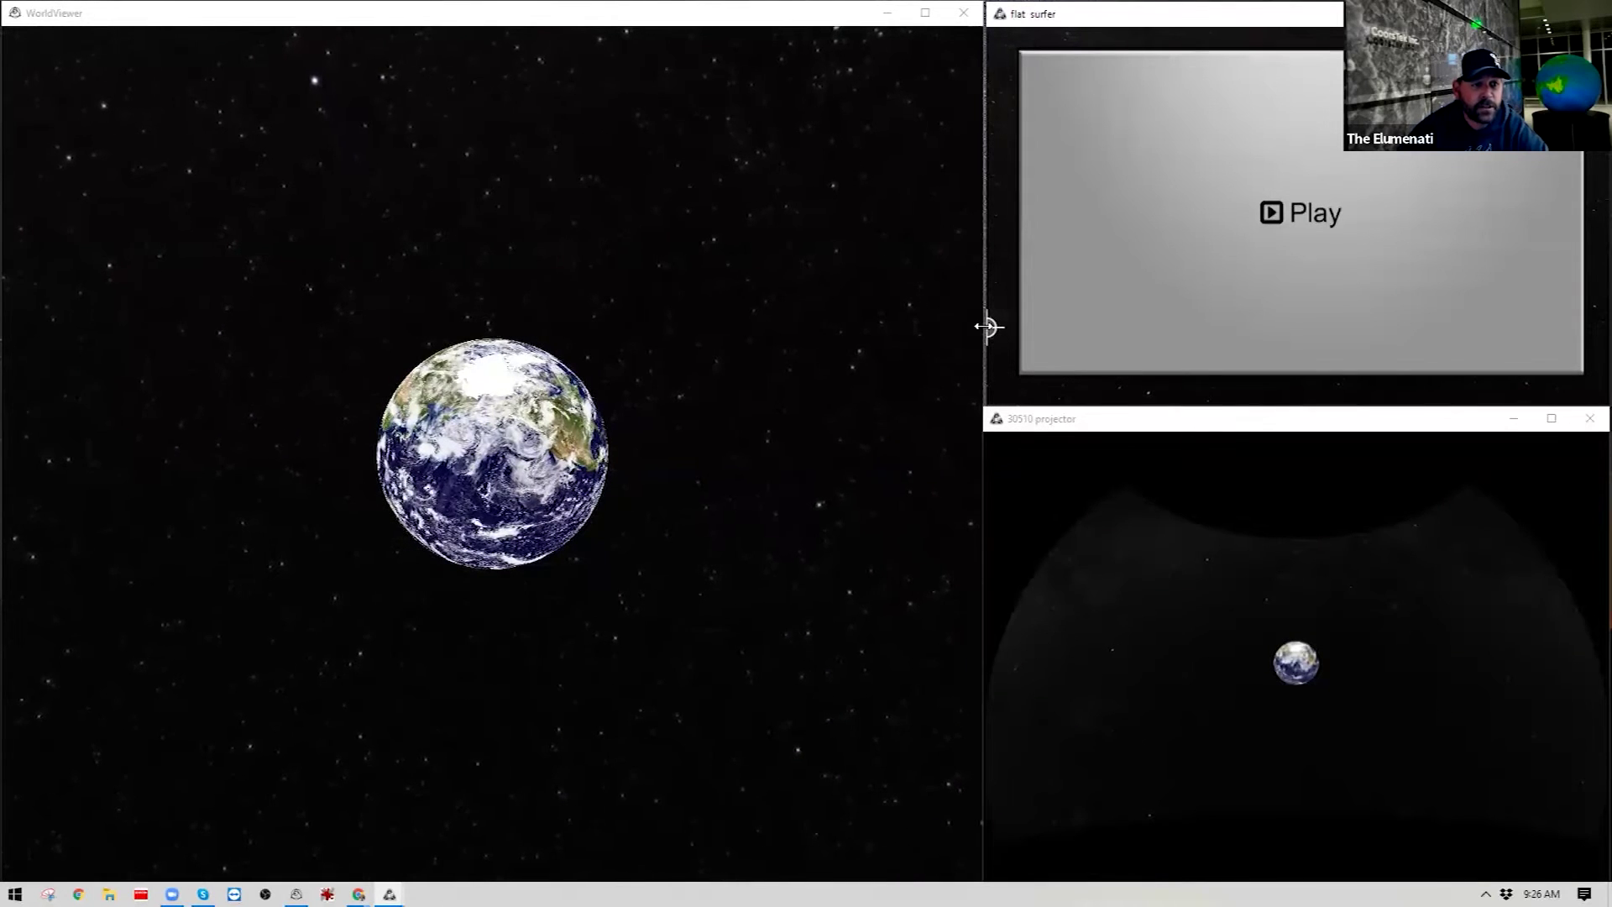
pyautogui.moveTo(988, 326); pyautogui.dragTo(986, 327)
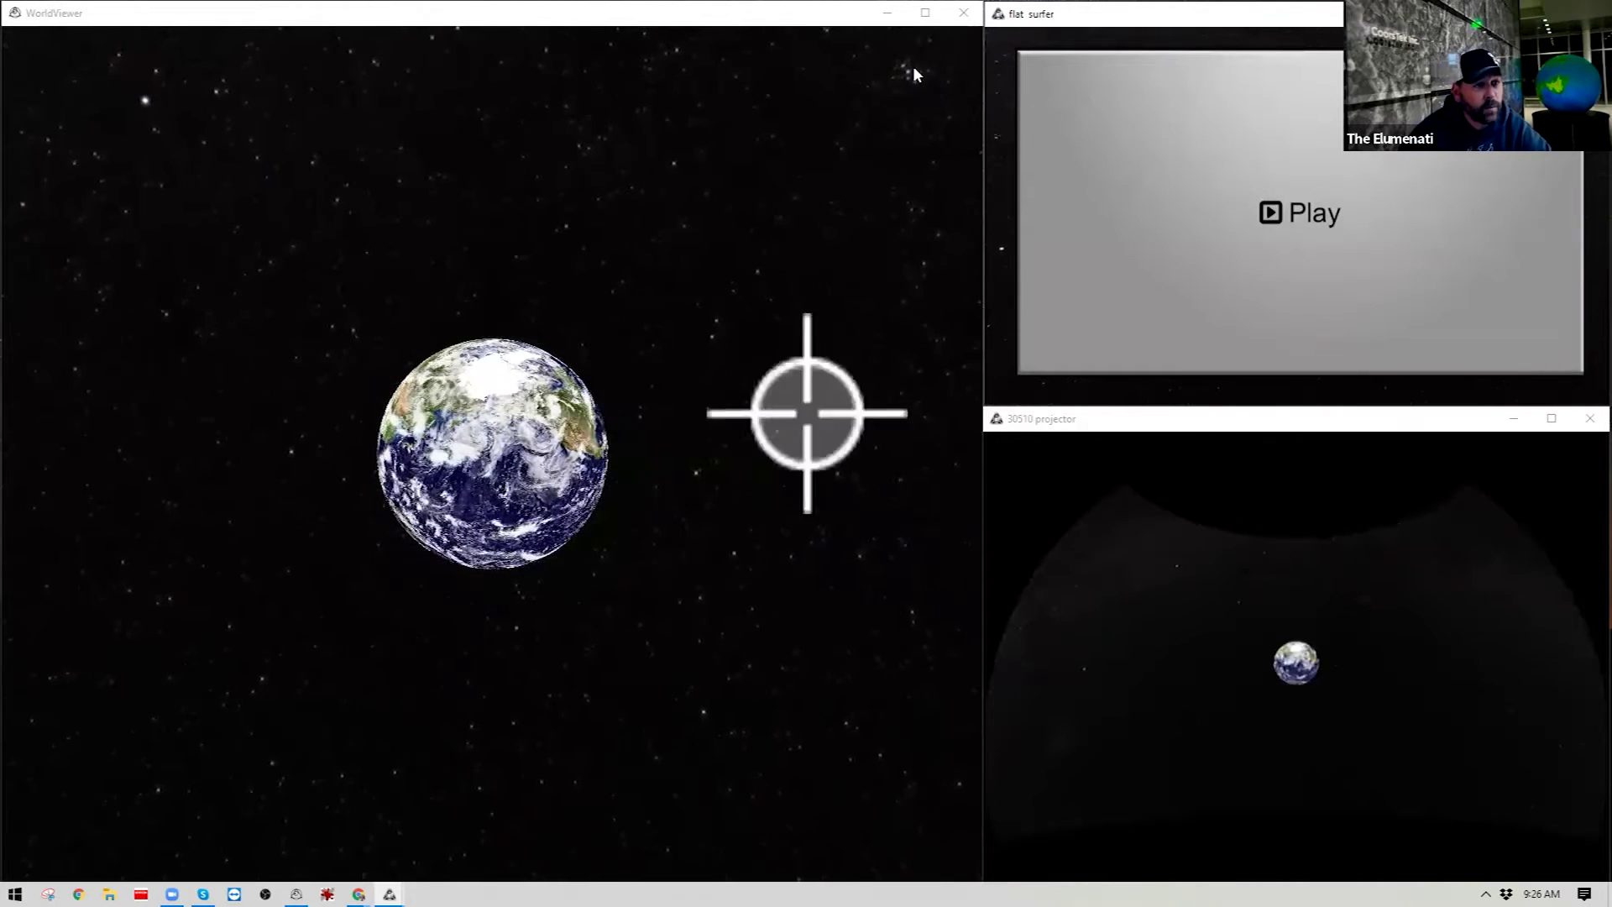
# Step: Preview the composition's Chapter_1 with its editor grid, then return to the opening Chapter_0 scene
pyautogui.click(838, 118)
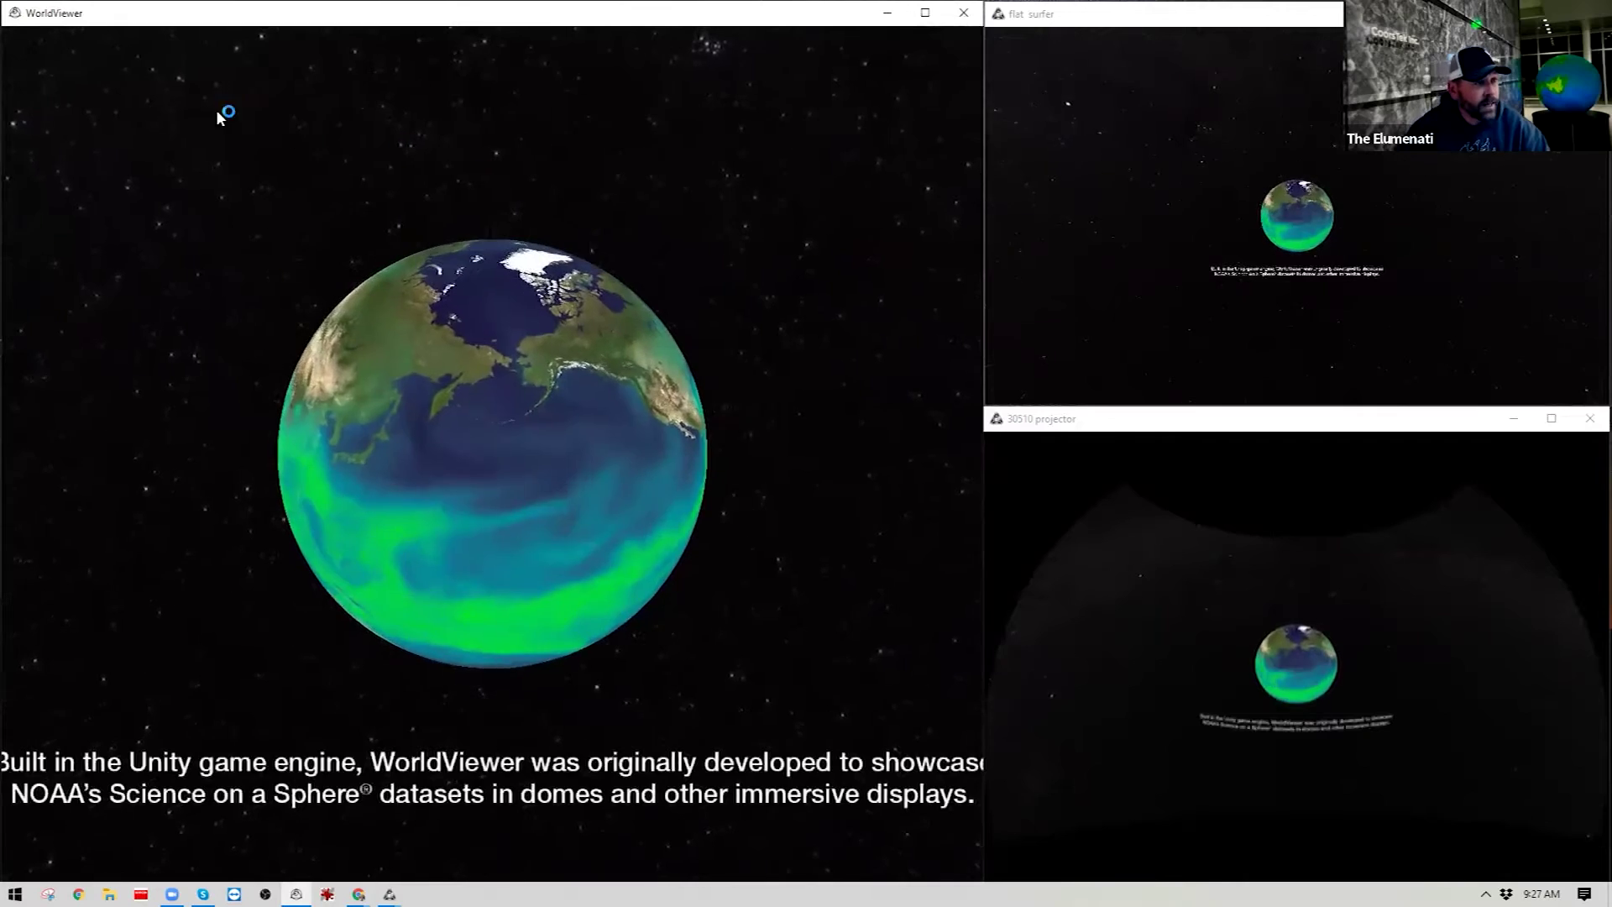
pyautogui.press('Escape')
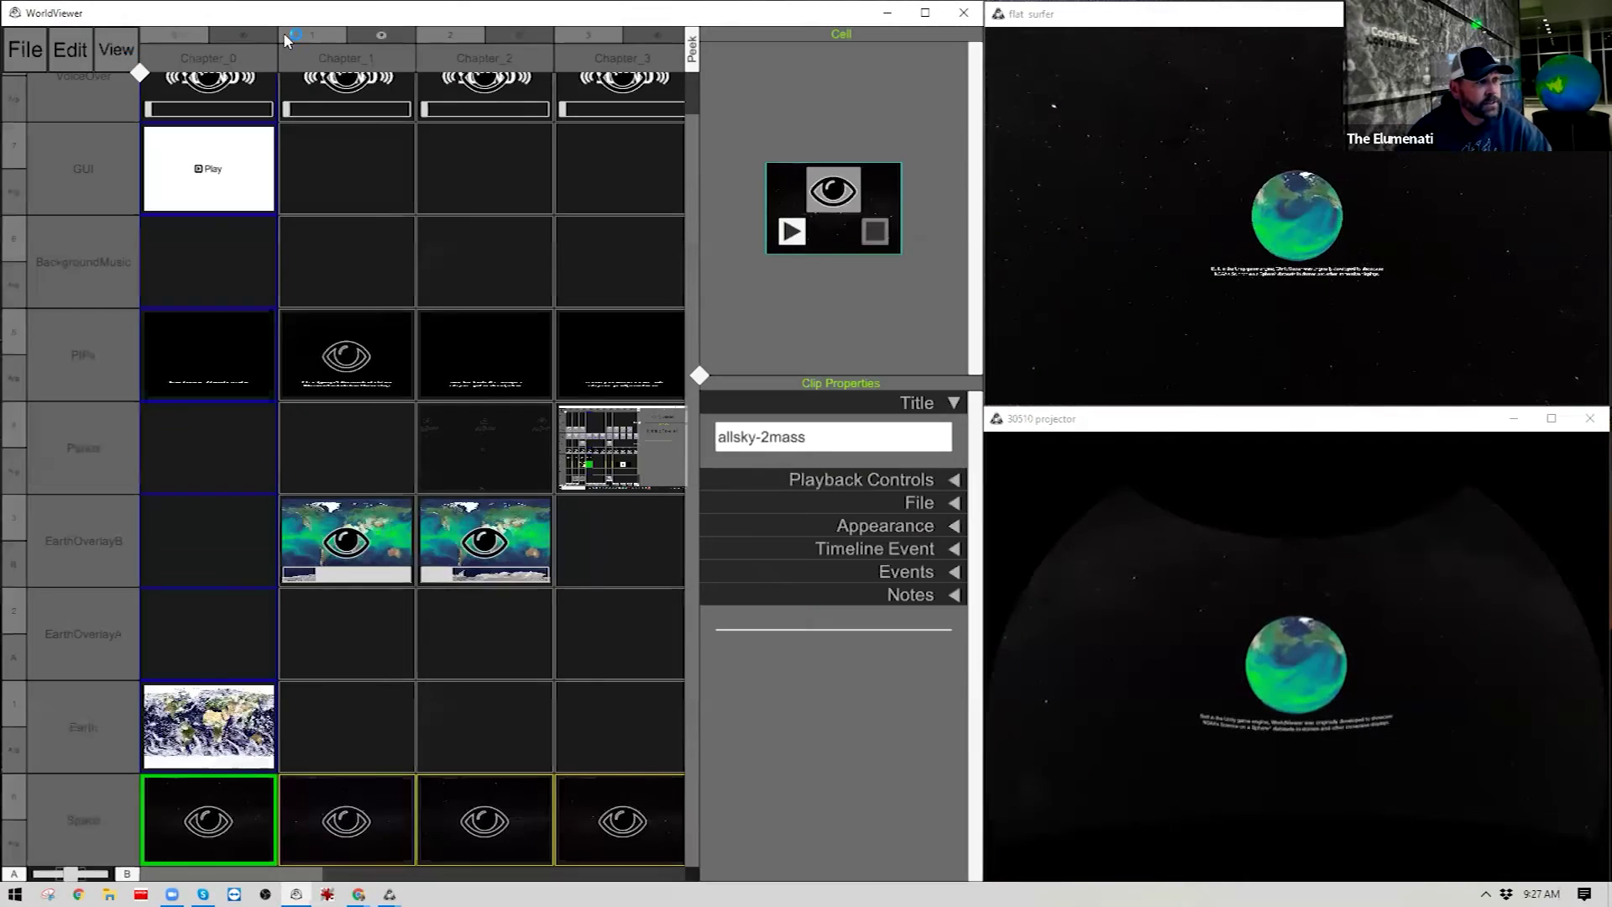
pyautogui.press('Escape')
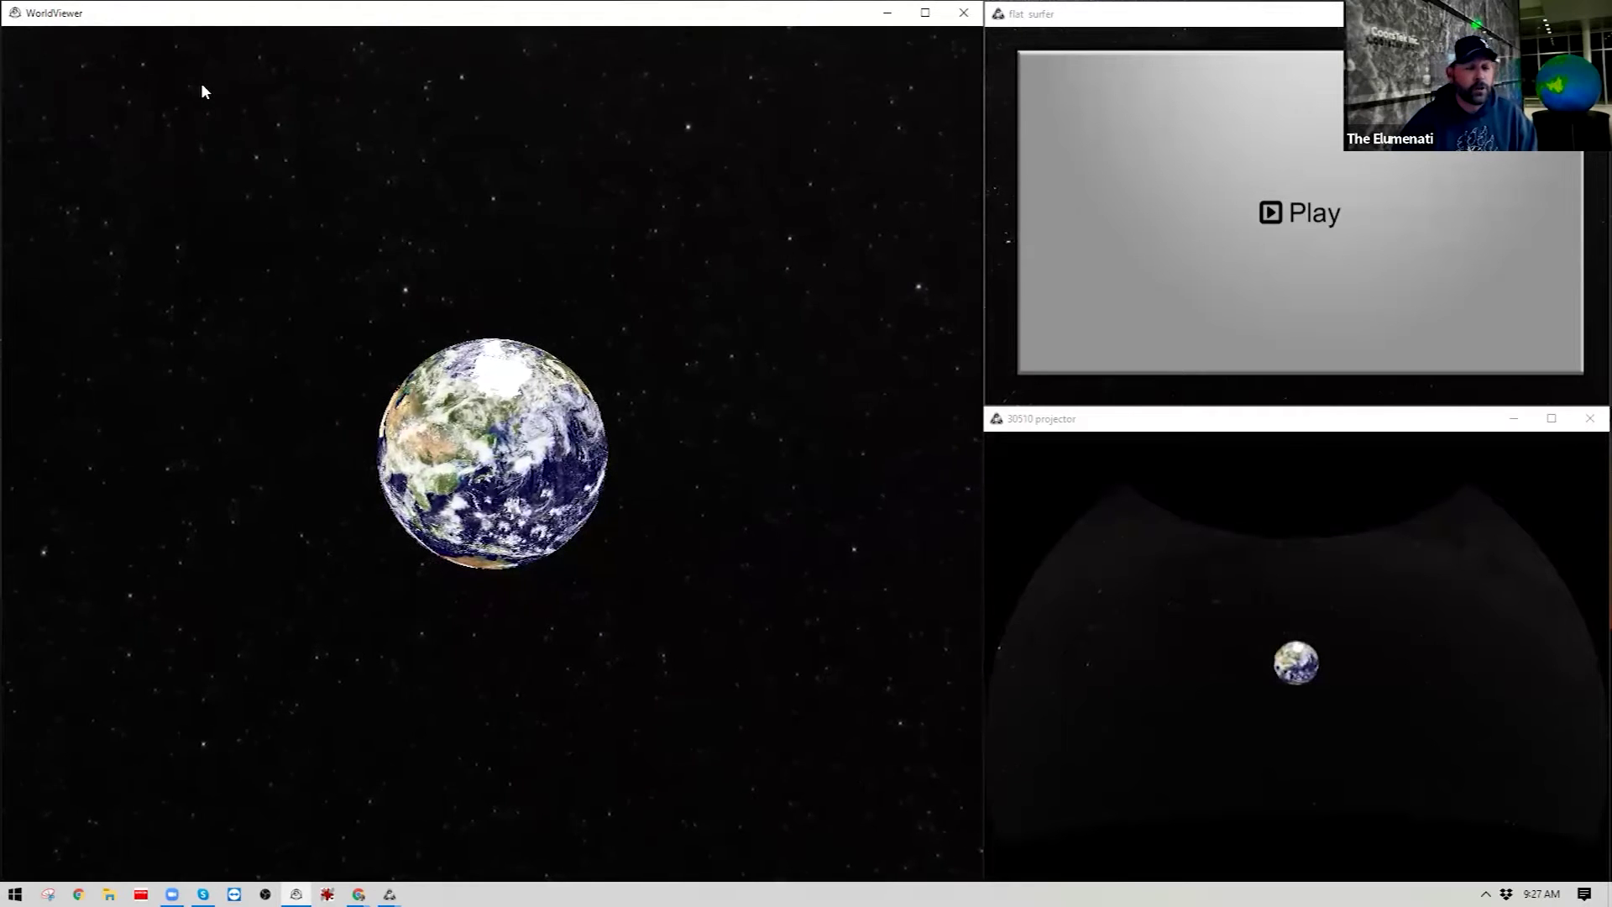
# Step: Look through the available WV2 compositions in the Load Composition dialog, then cancel without loading one
pyautogui.press('Escape')
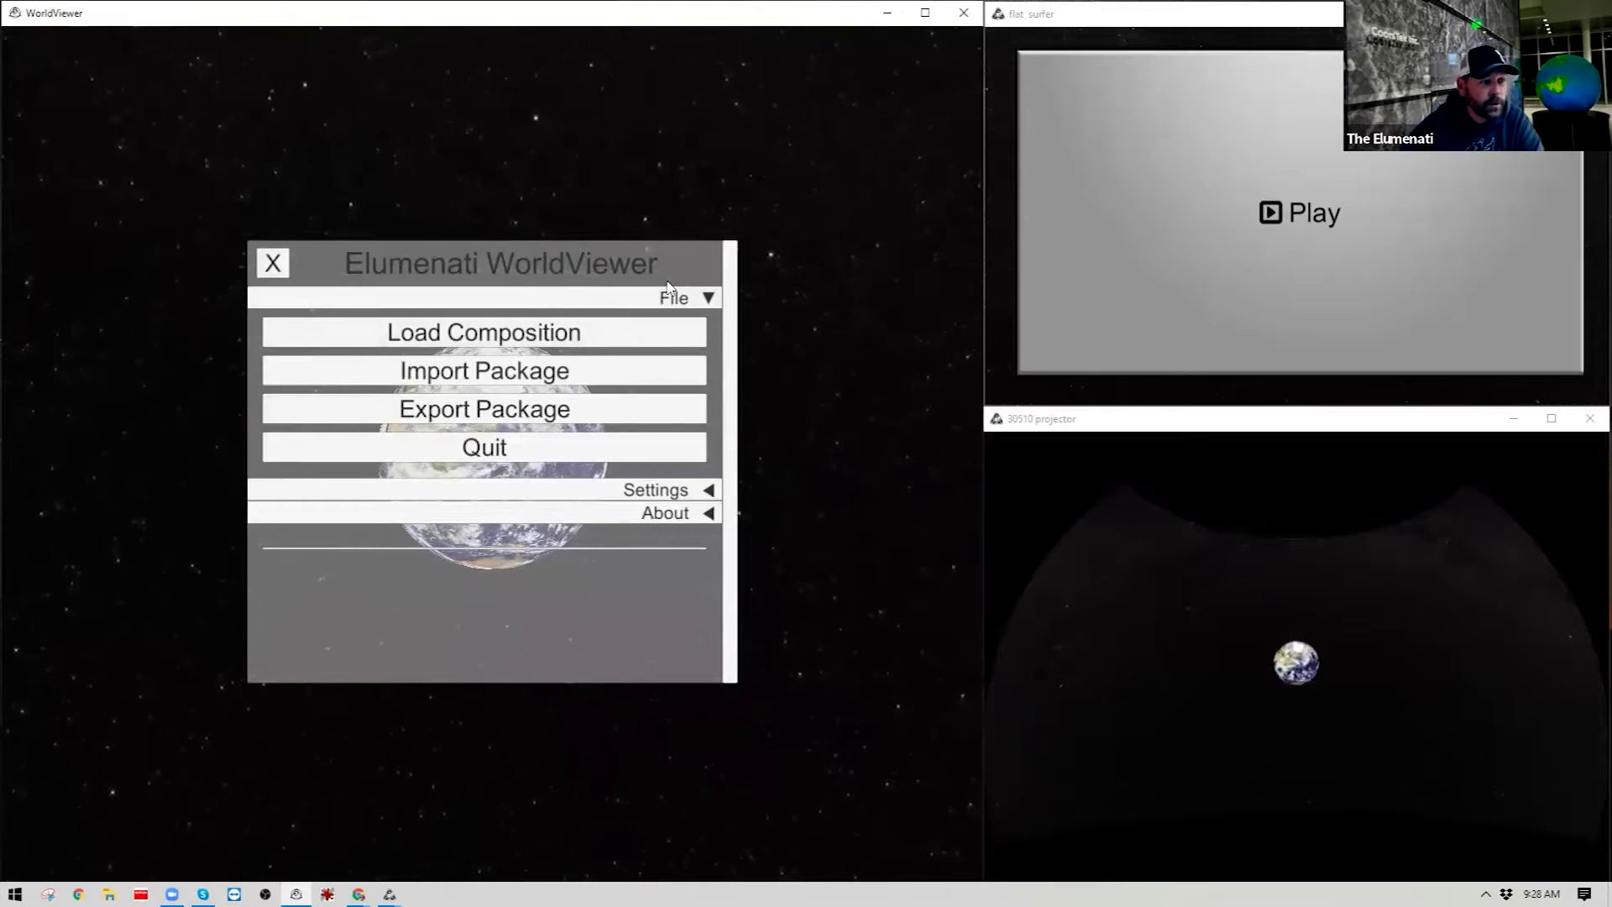
pyautogui.click(481, 336)
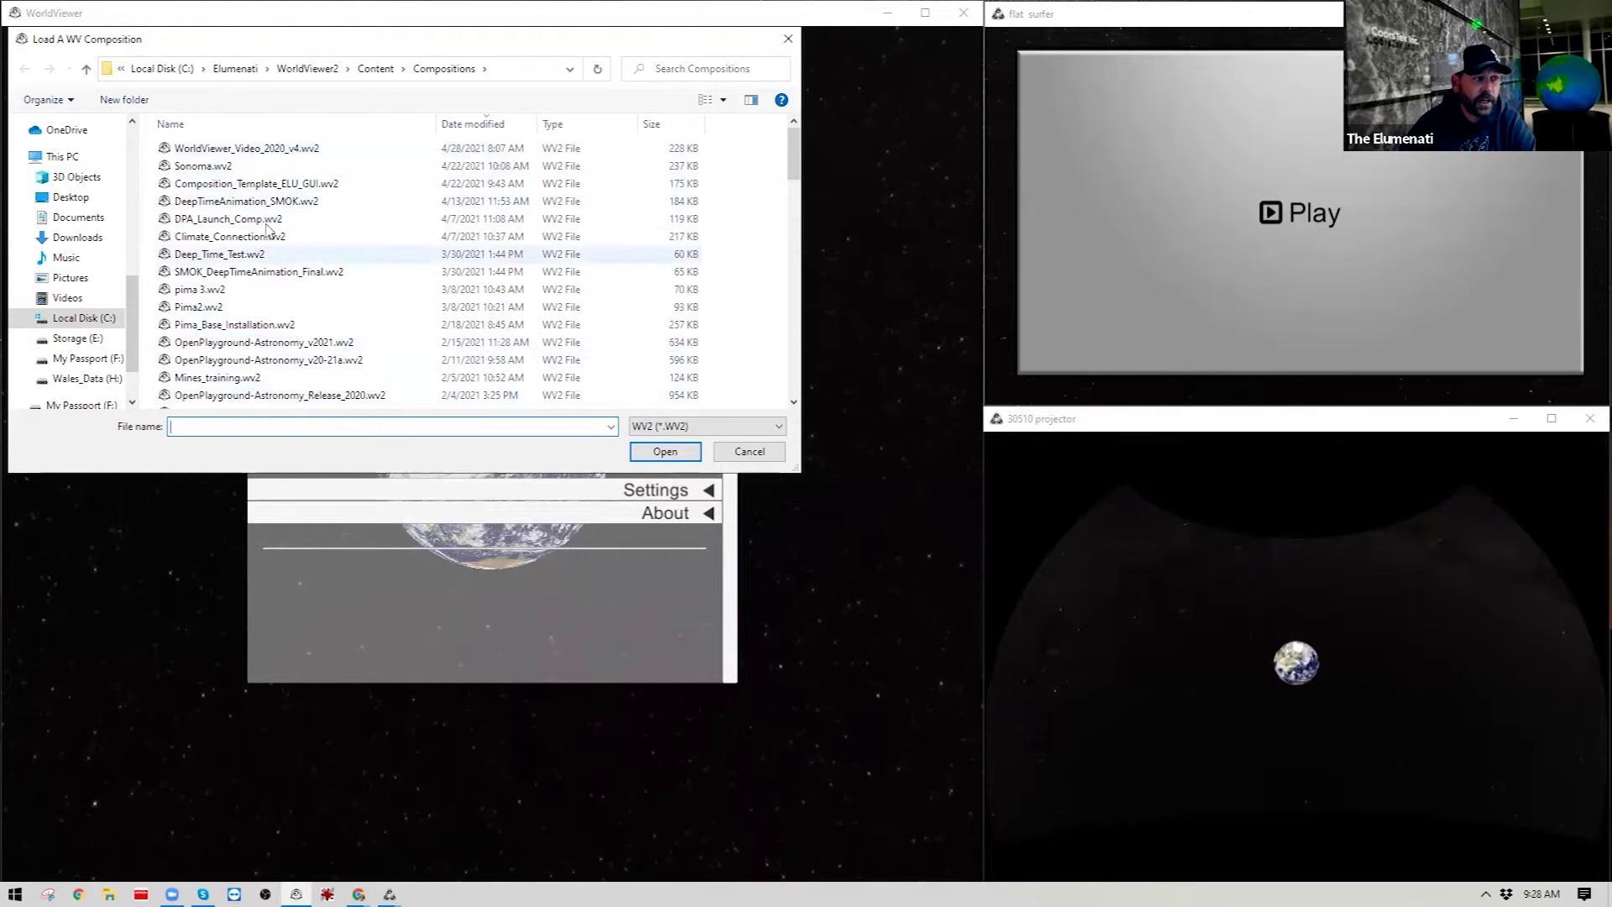
pyautogui.click(749, 453)
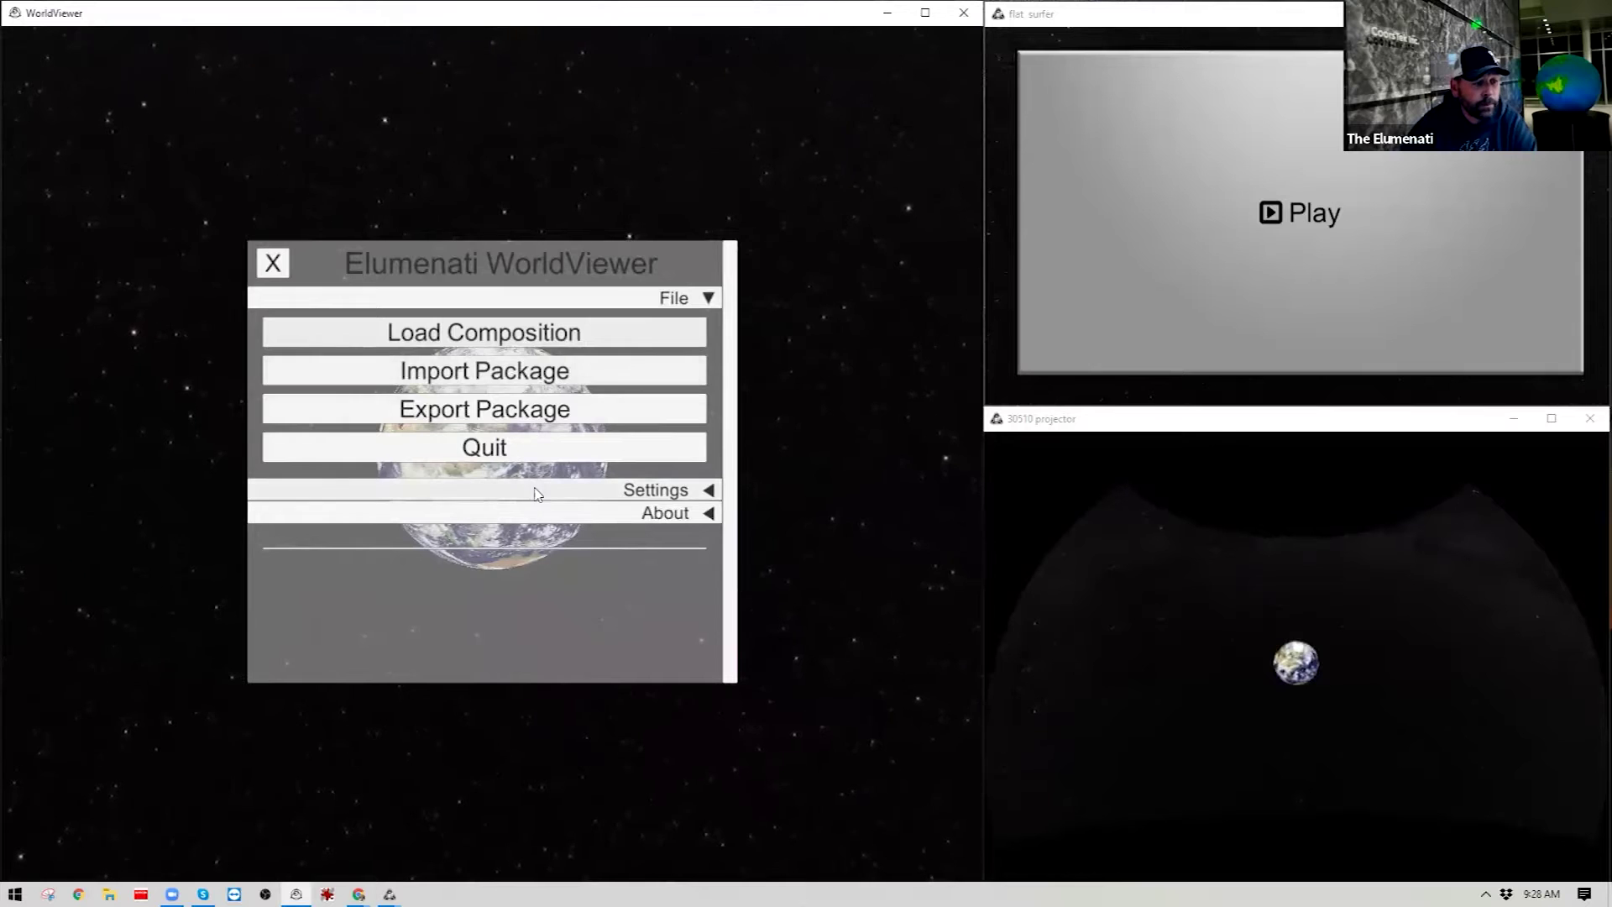
# Step: Switch to the Chrome window and open elumenati.com in the empty new tab
pyautogui.click(358, 894)
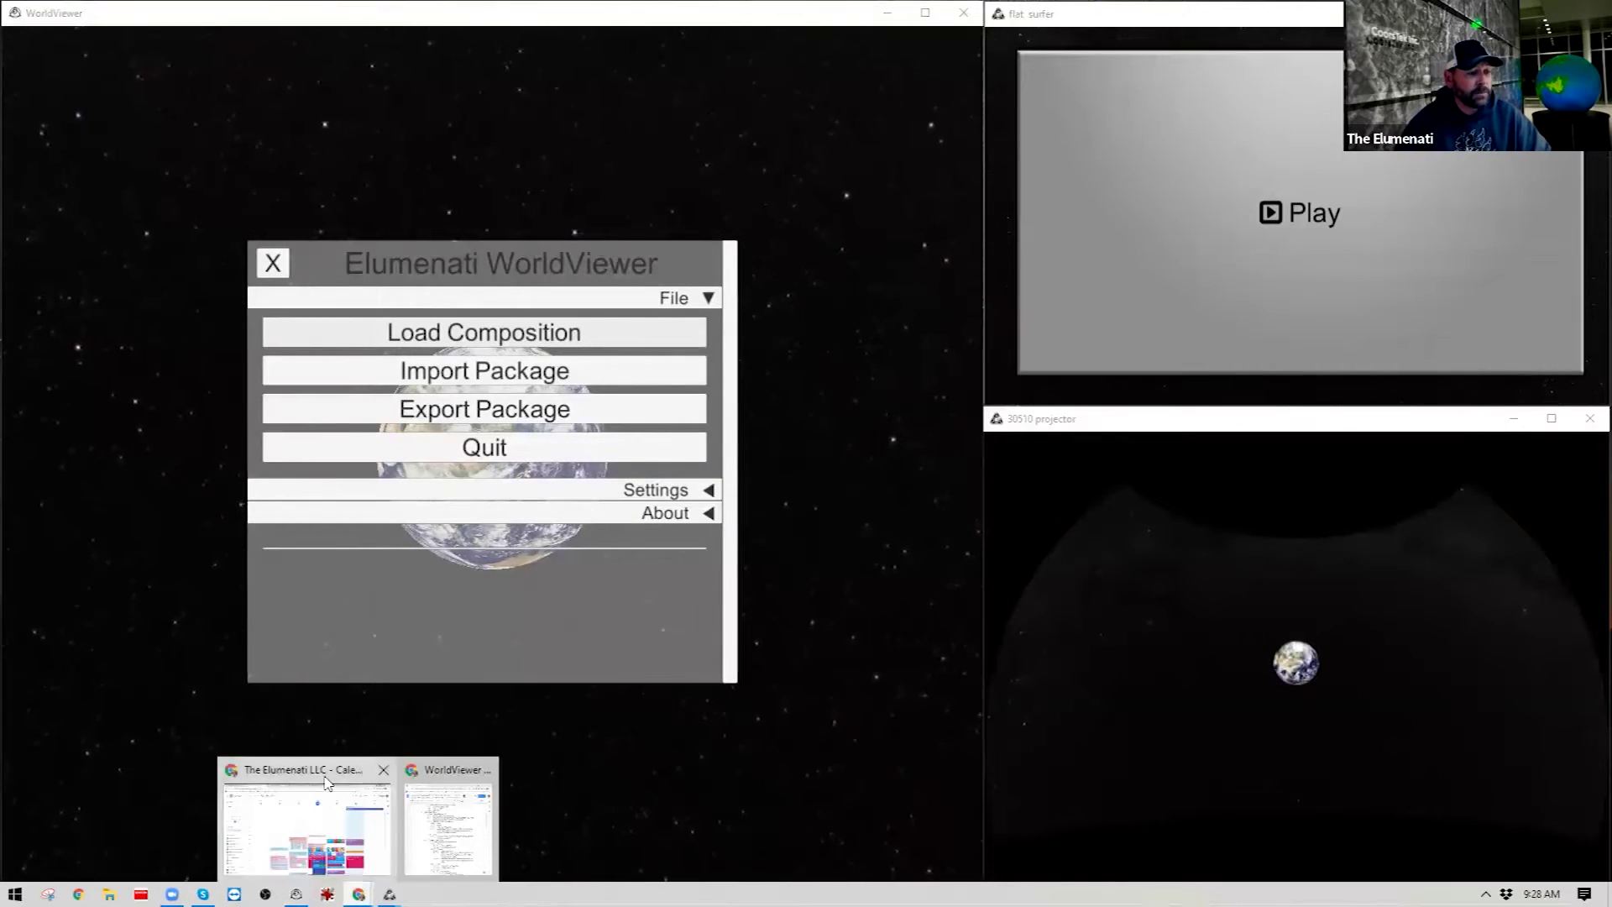
pyautogui.click(309, 810)
pyautogui.click(1227, 15)
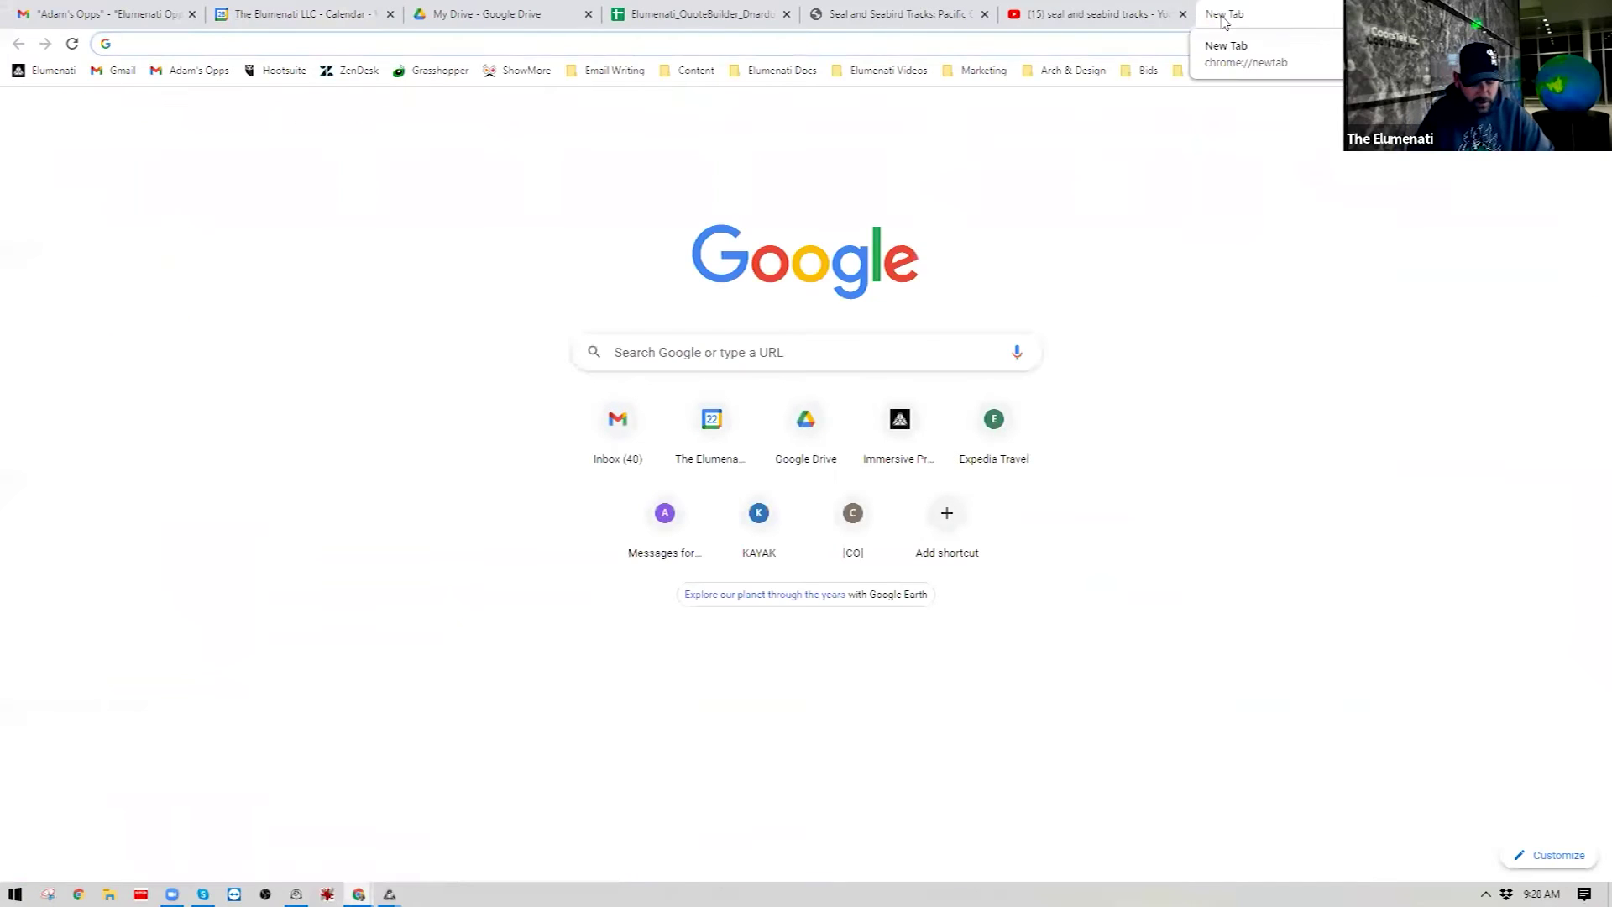
pyautogui.write('elument')
pyautogui.press('BackSpace')
pyautogui.write('ati')
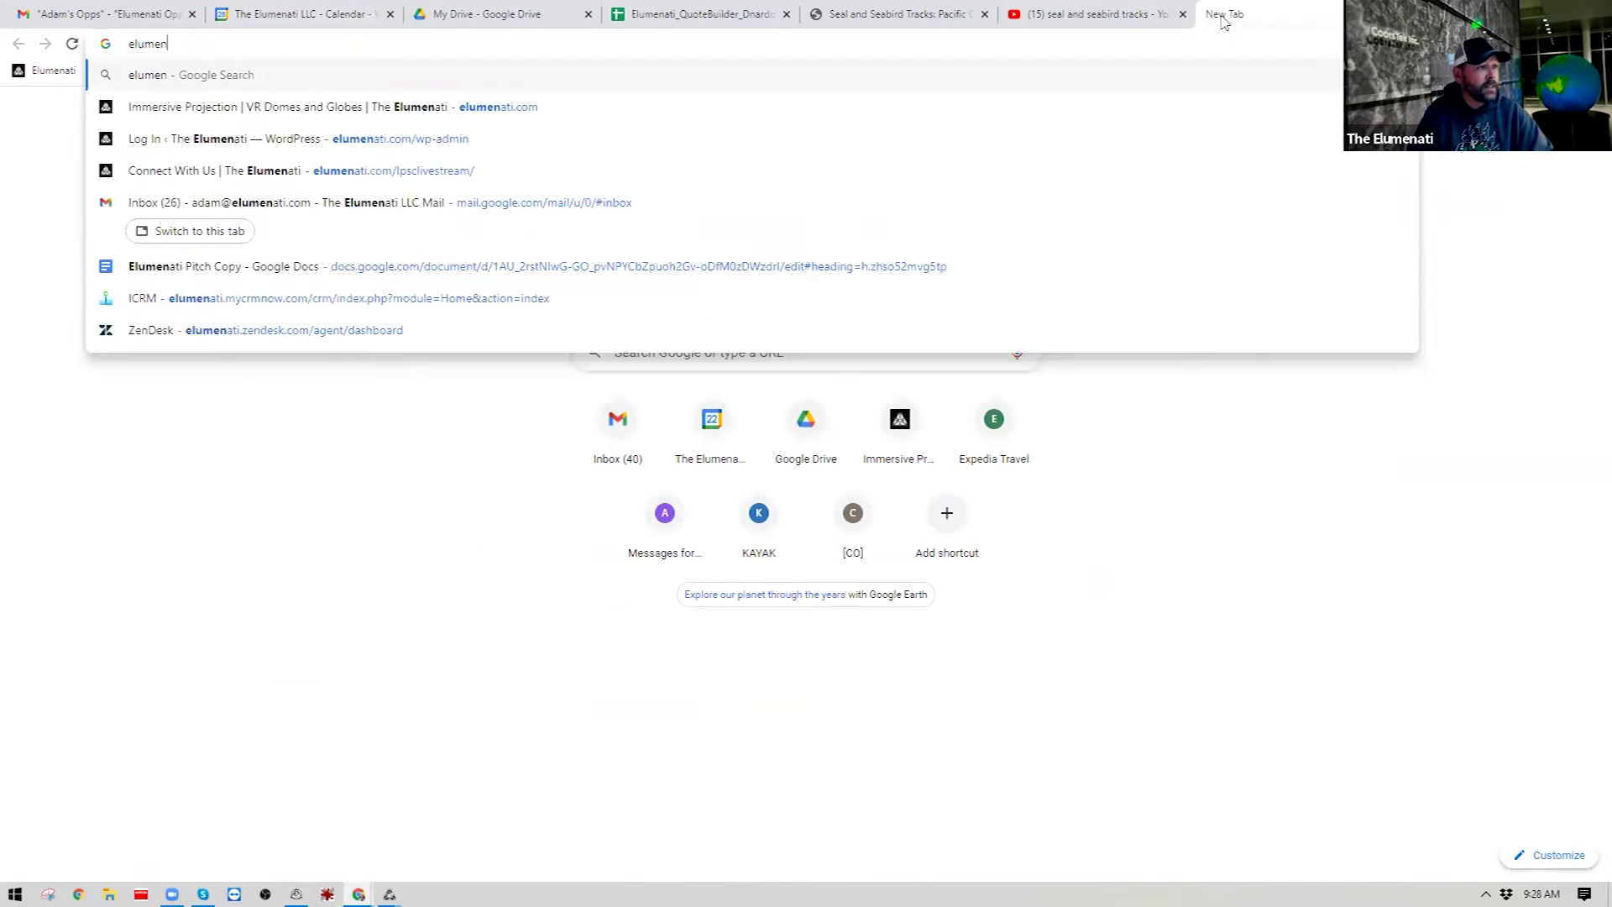
pyautogui.press('Return')
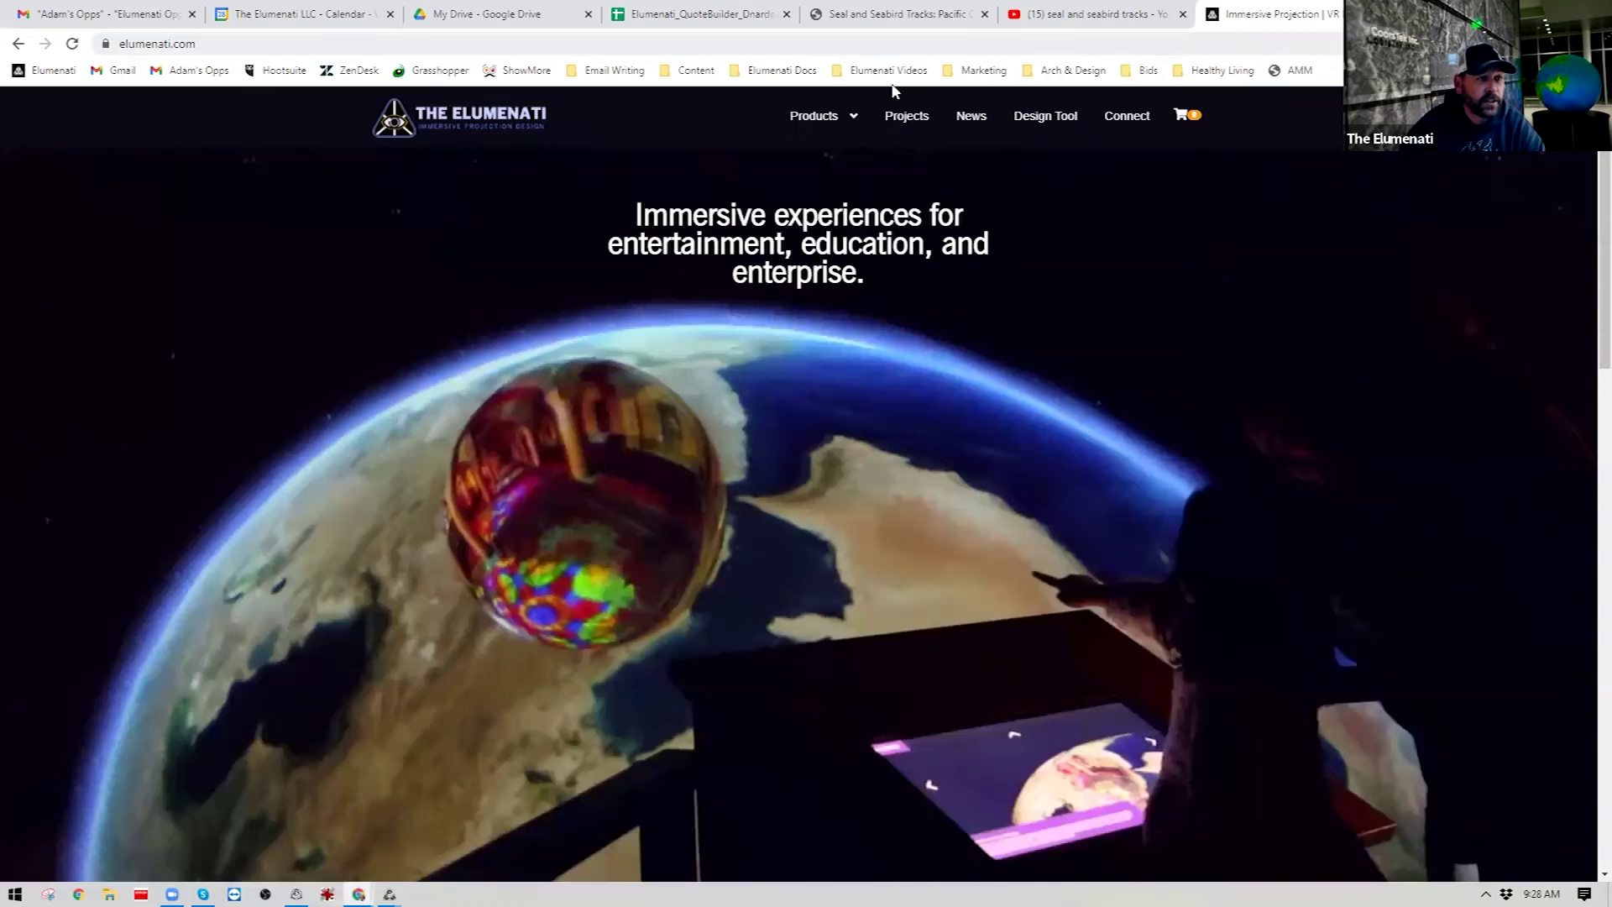
# Step: Open the WorldViewer Stories page from the Elumenati website's product list
pyautogui.moveTo(819, 117)
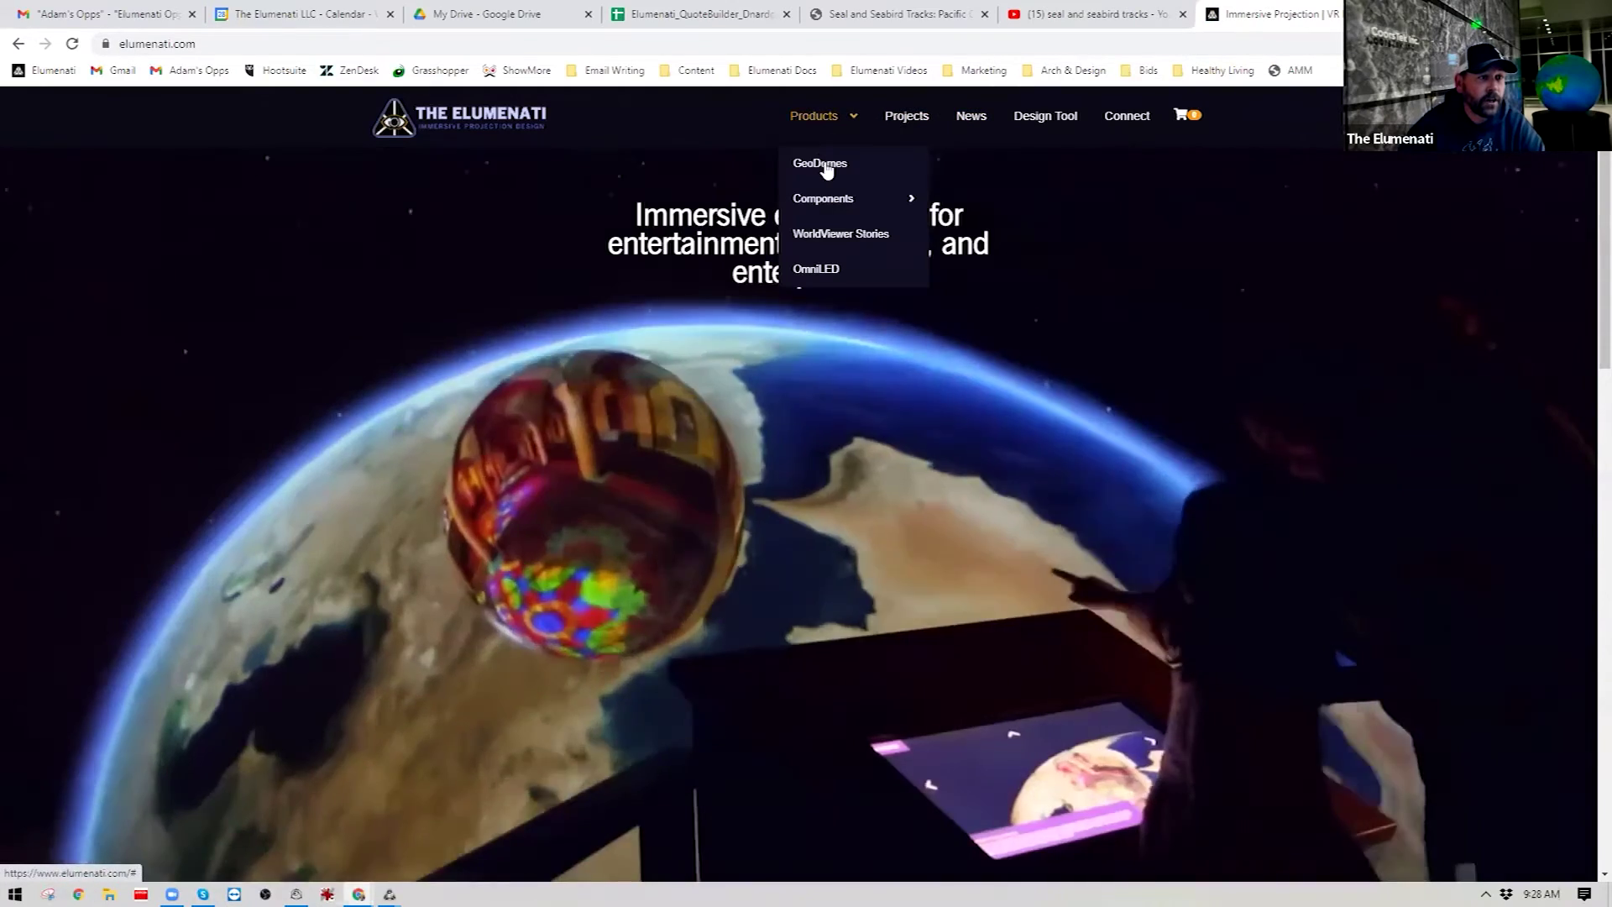
pyautogui.click(842, 234)
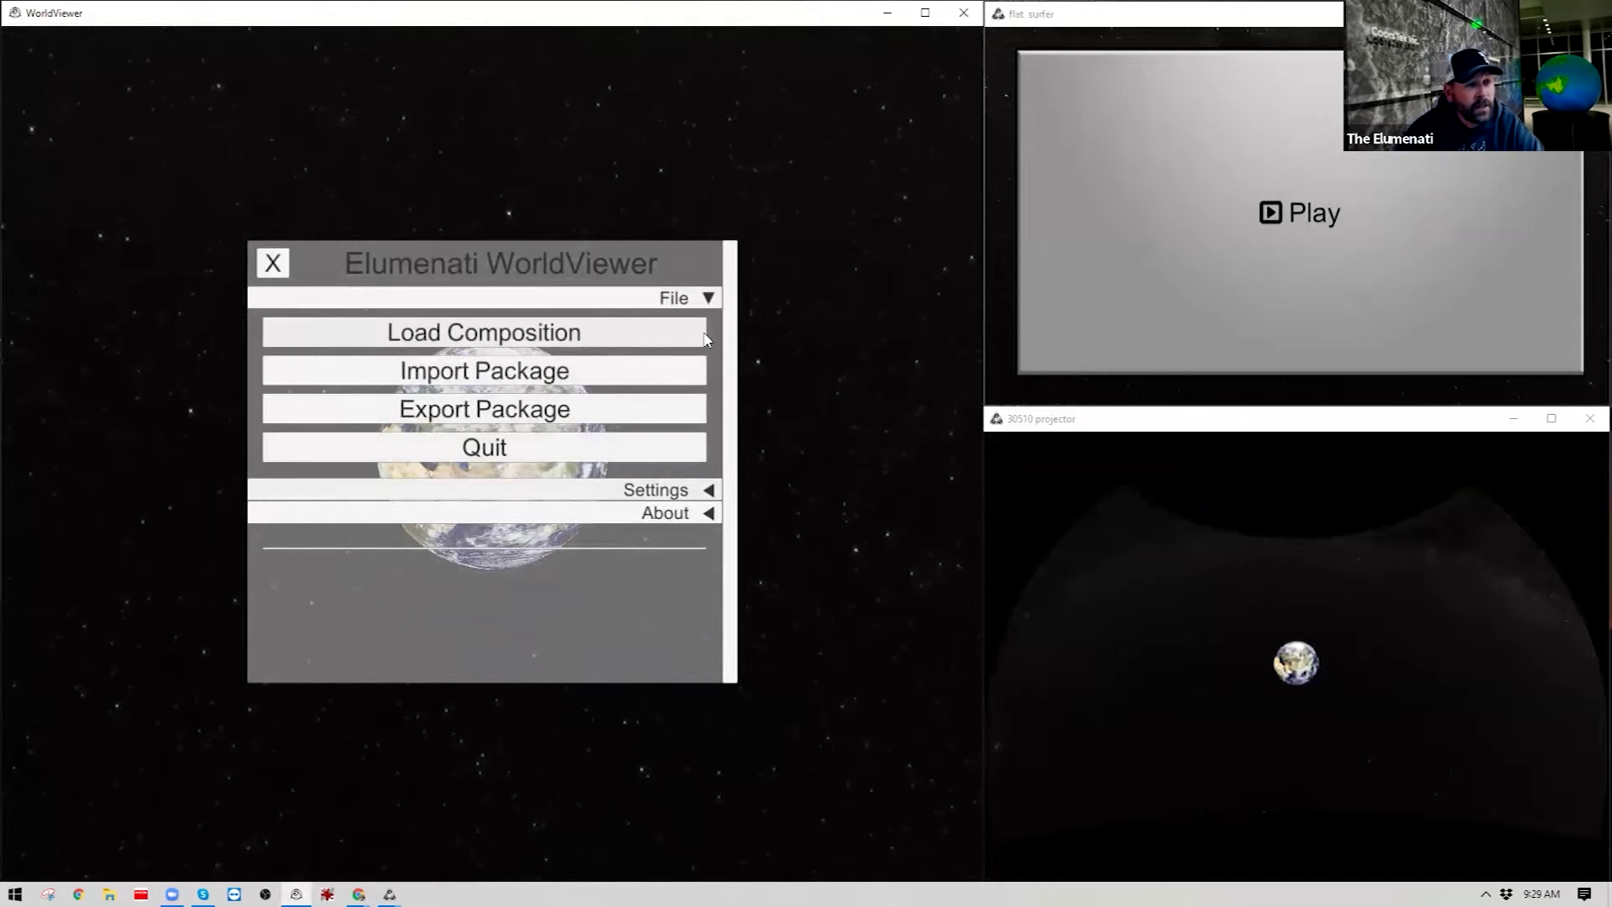
# Step: In WorldViewer's settings, review the Mouse/Touch and Joystick input options, collapsing each section after viewing it
pyautogui.click(709, 299)
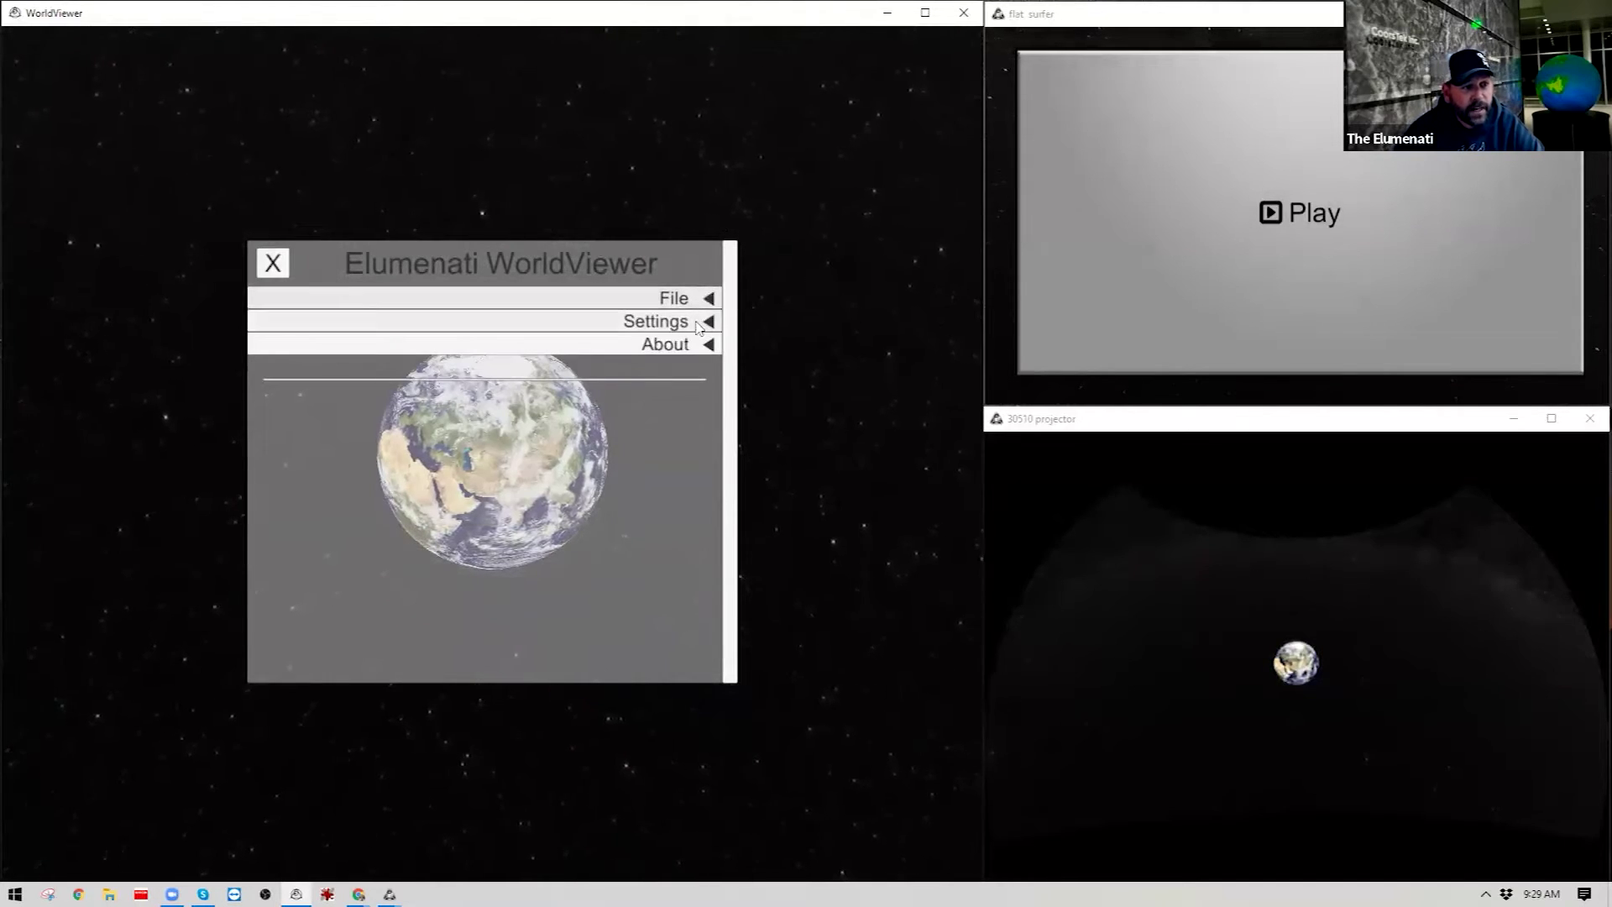
pyautogui.click(705, 322)
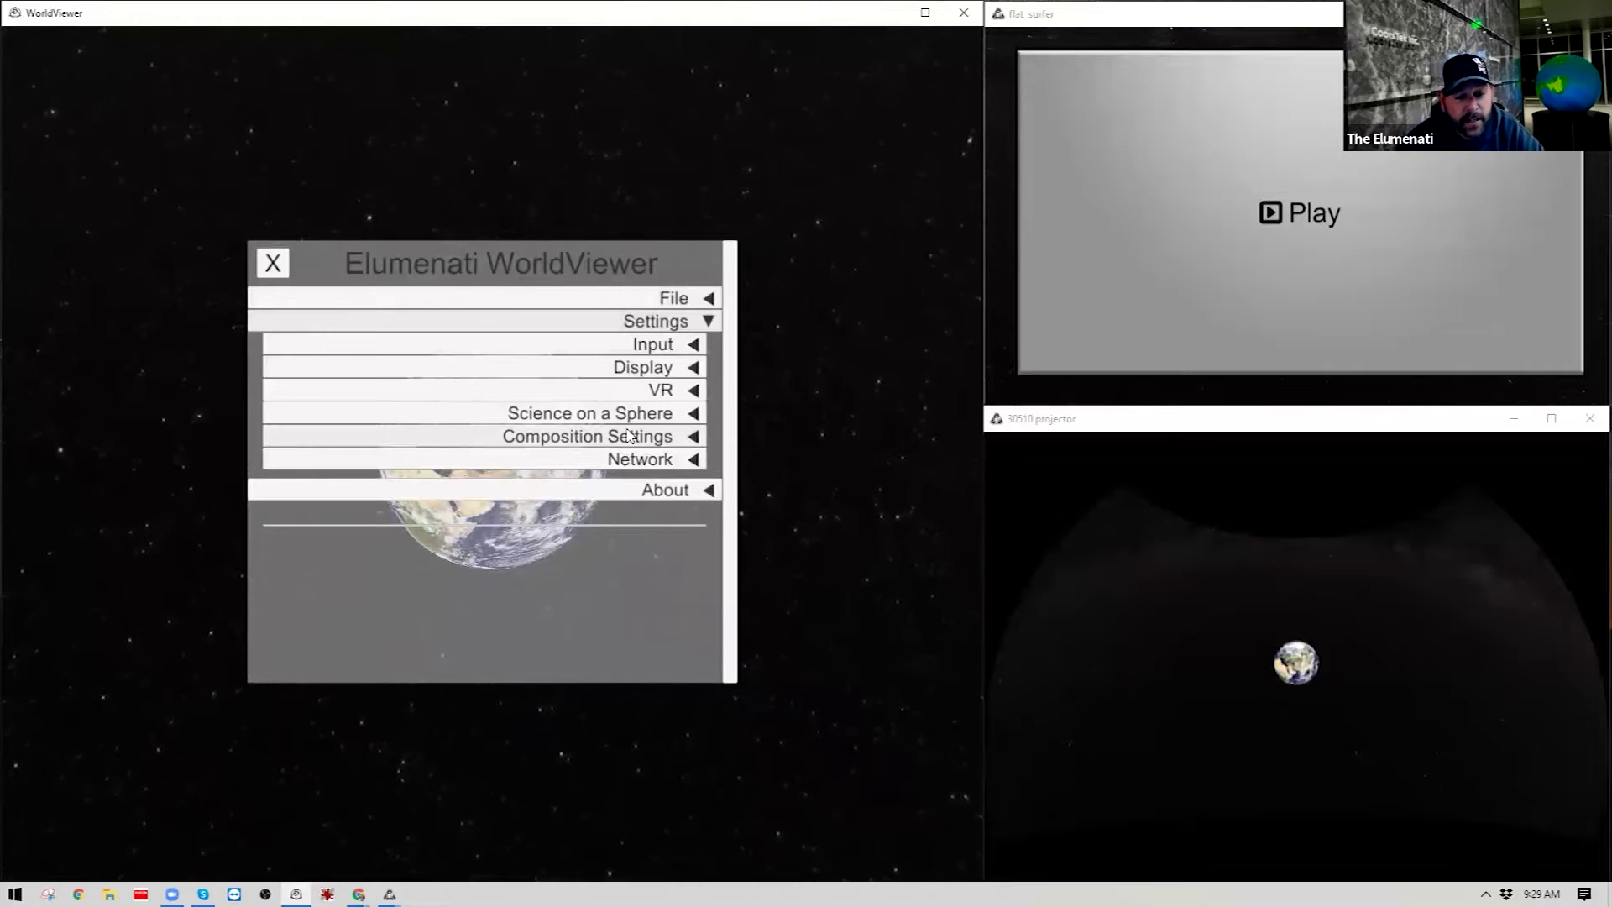
pyautogui.click(672, 347)
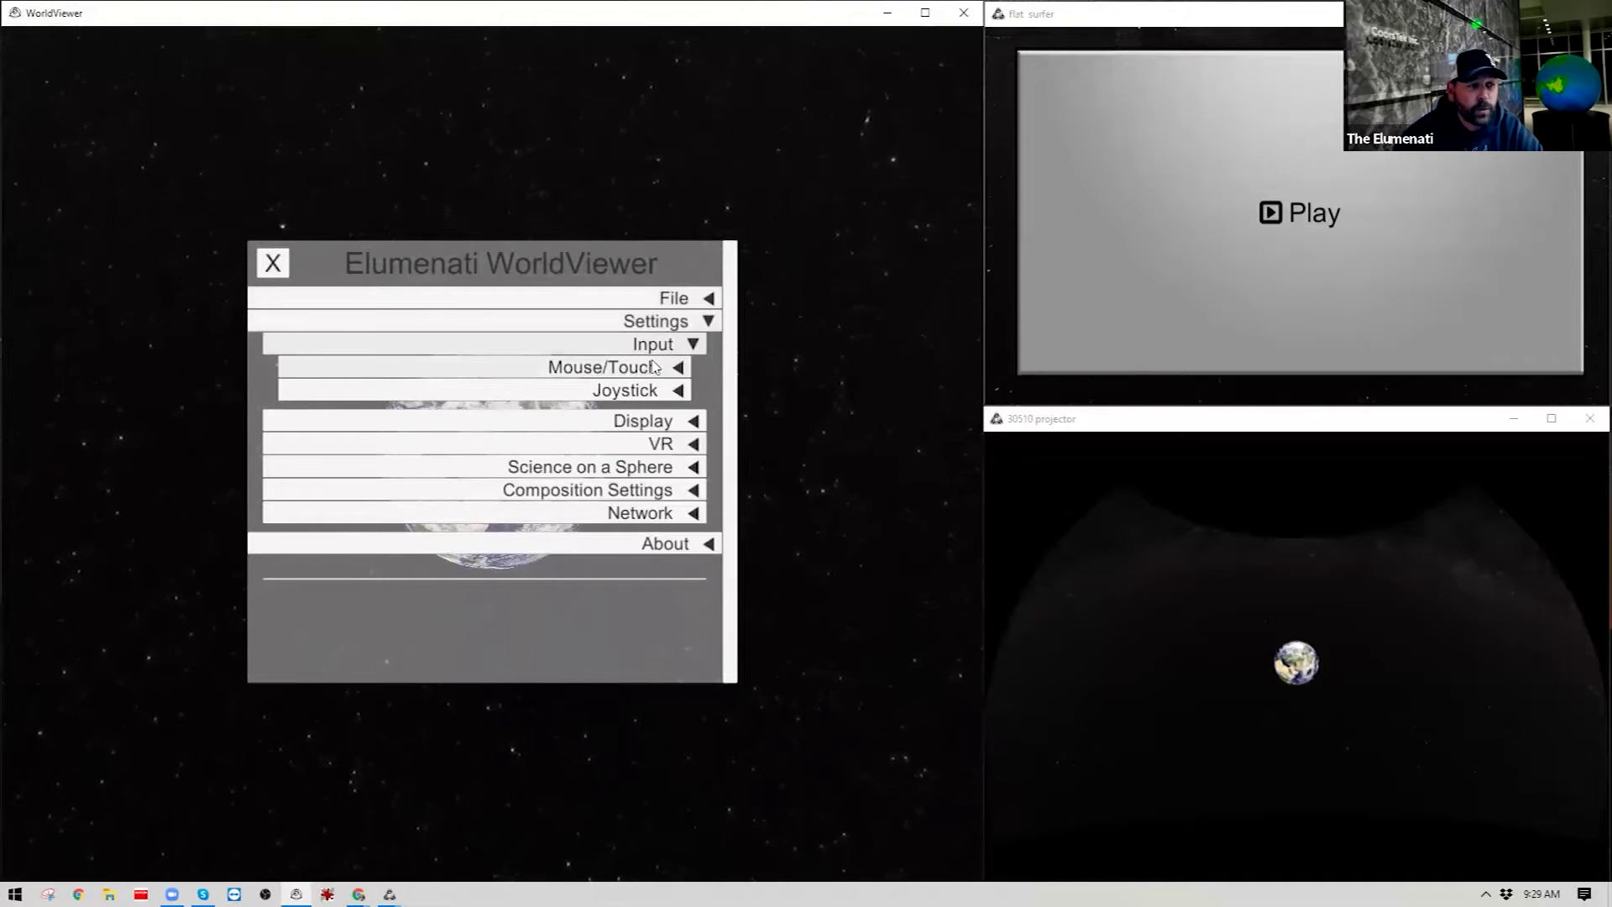
pyautogui.click(653, 374)
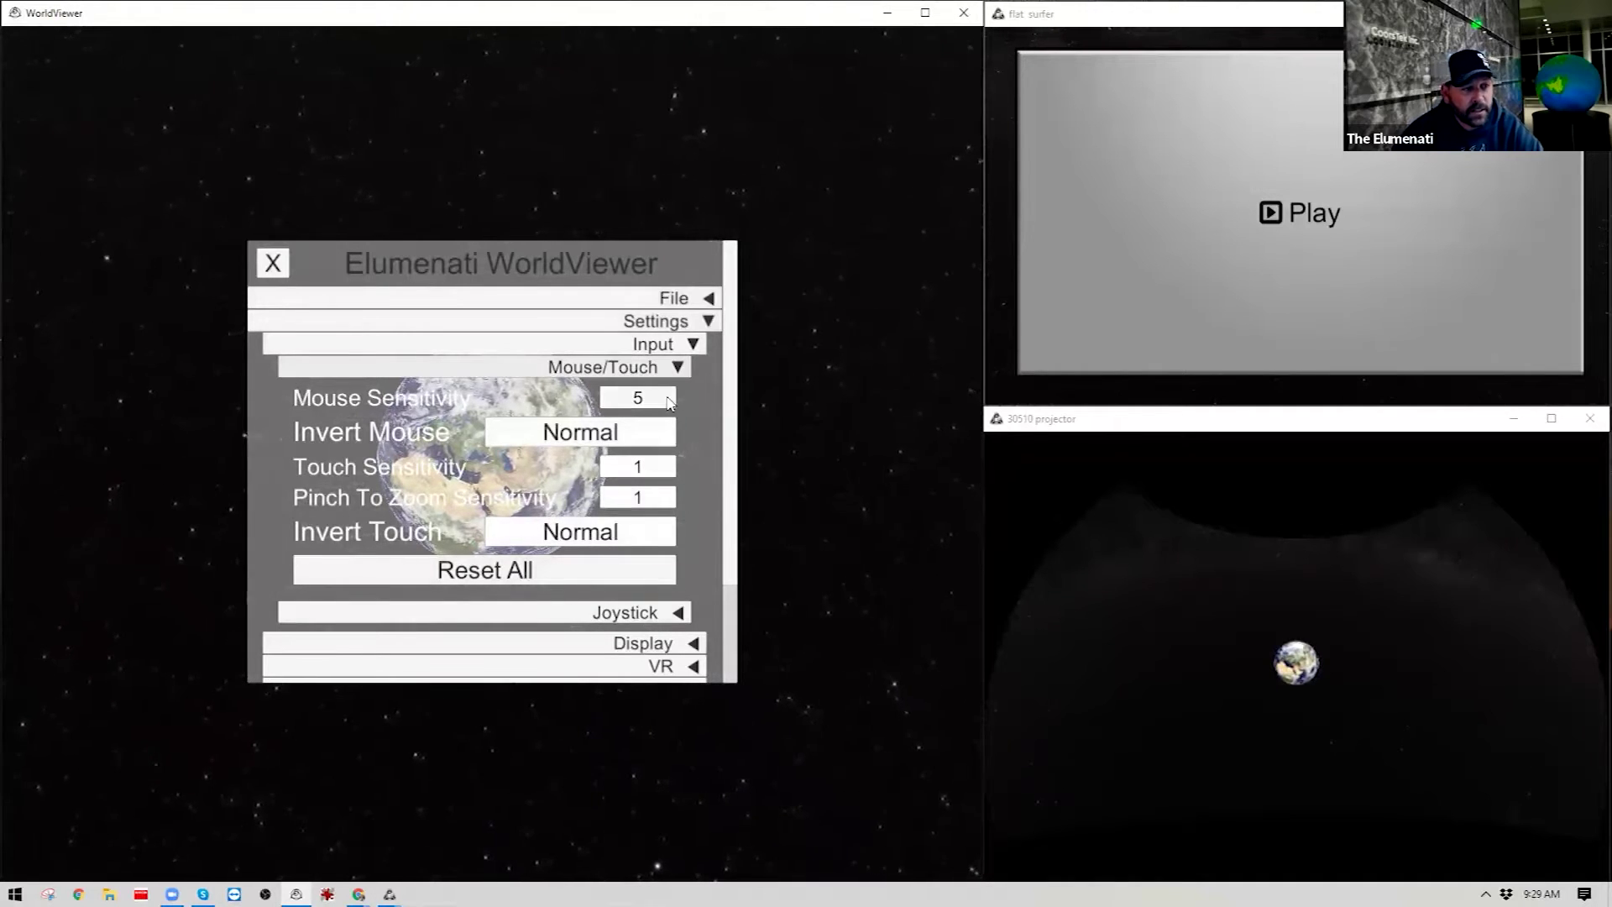
pyautogui.click(682, 369)
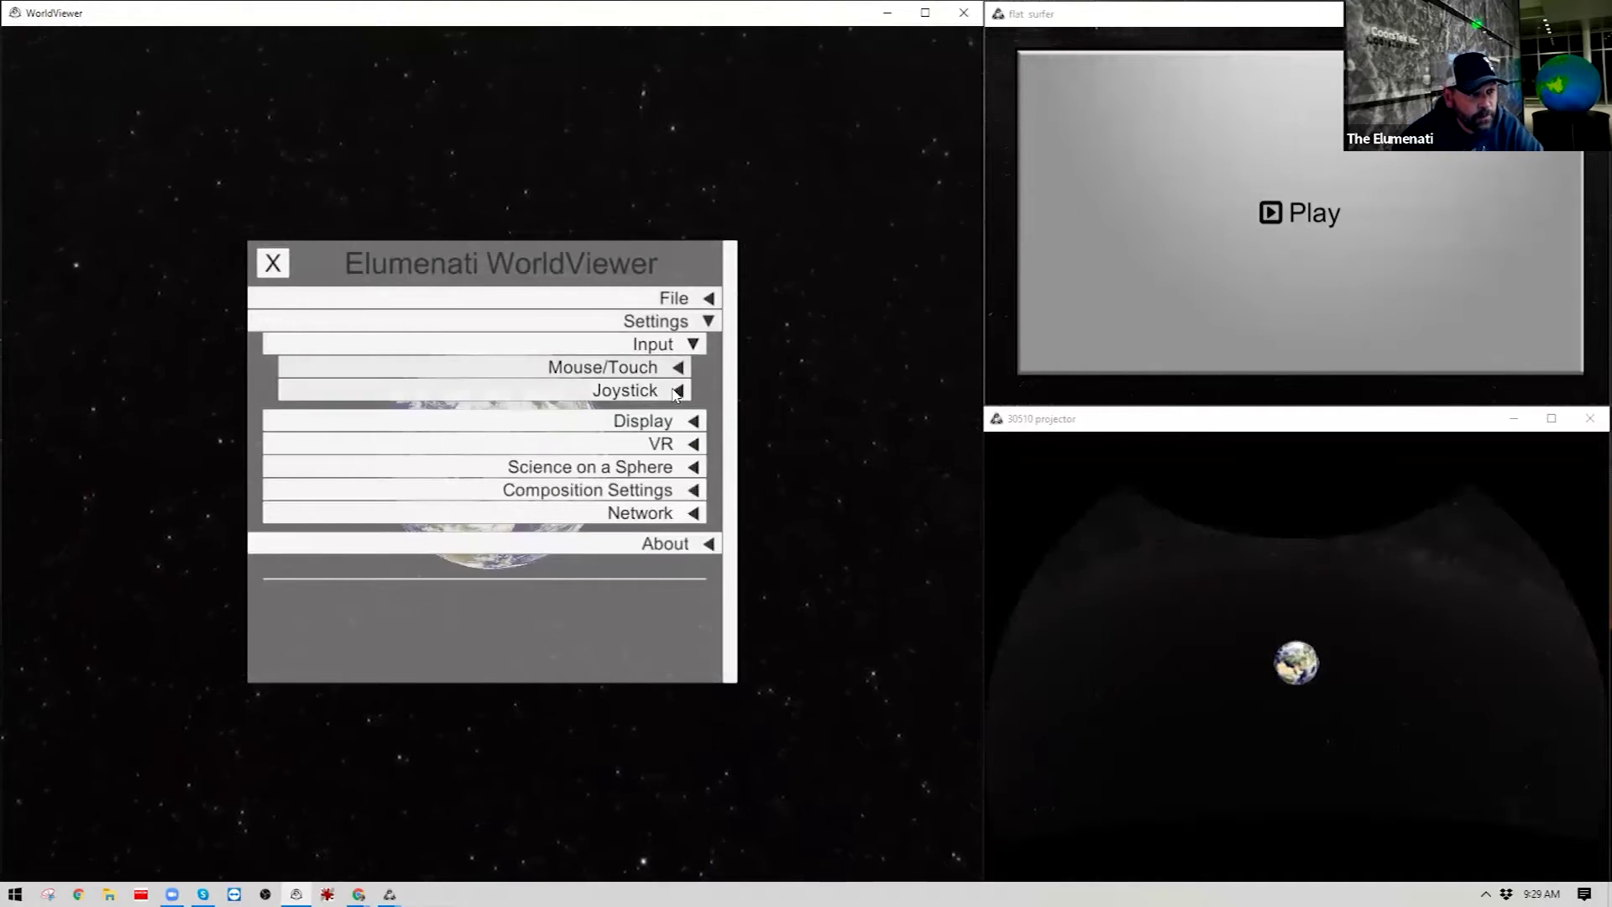
pyautogui.click(671, 395)
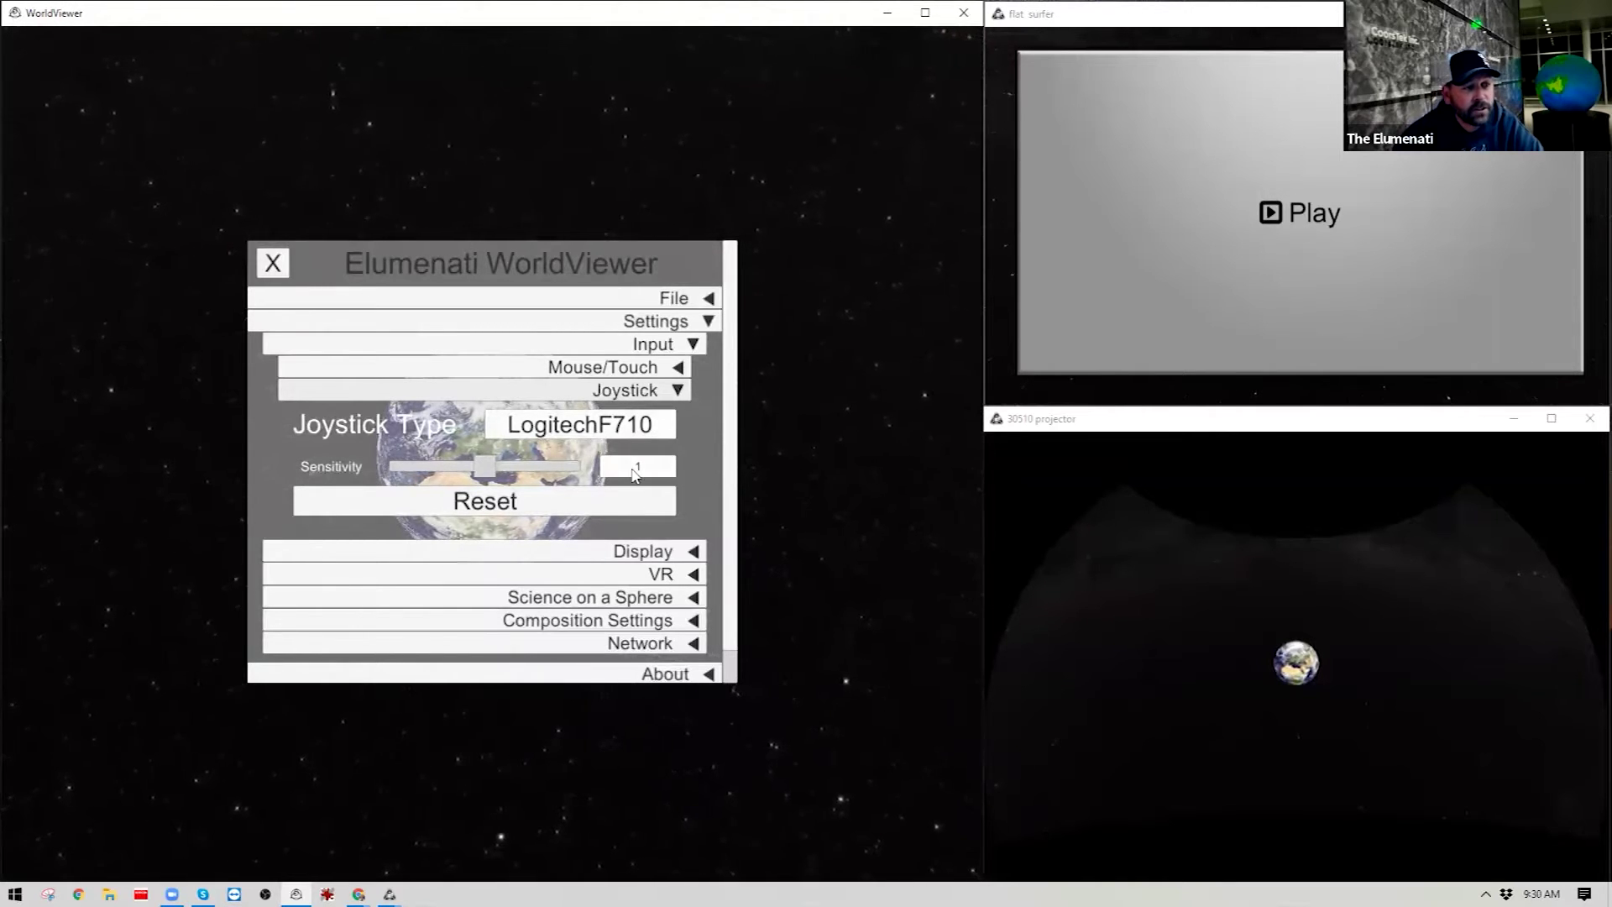
pyautogui.click(659, 390)
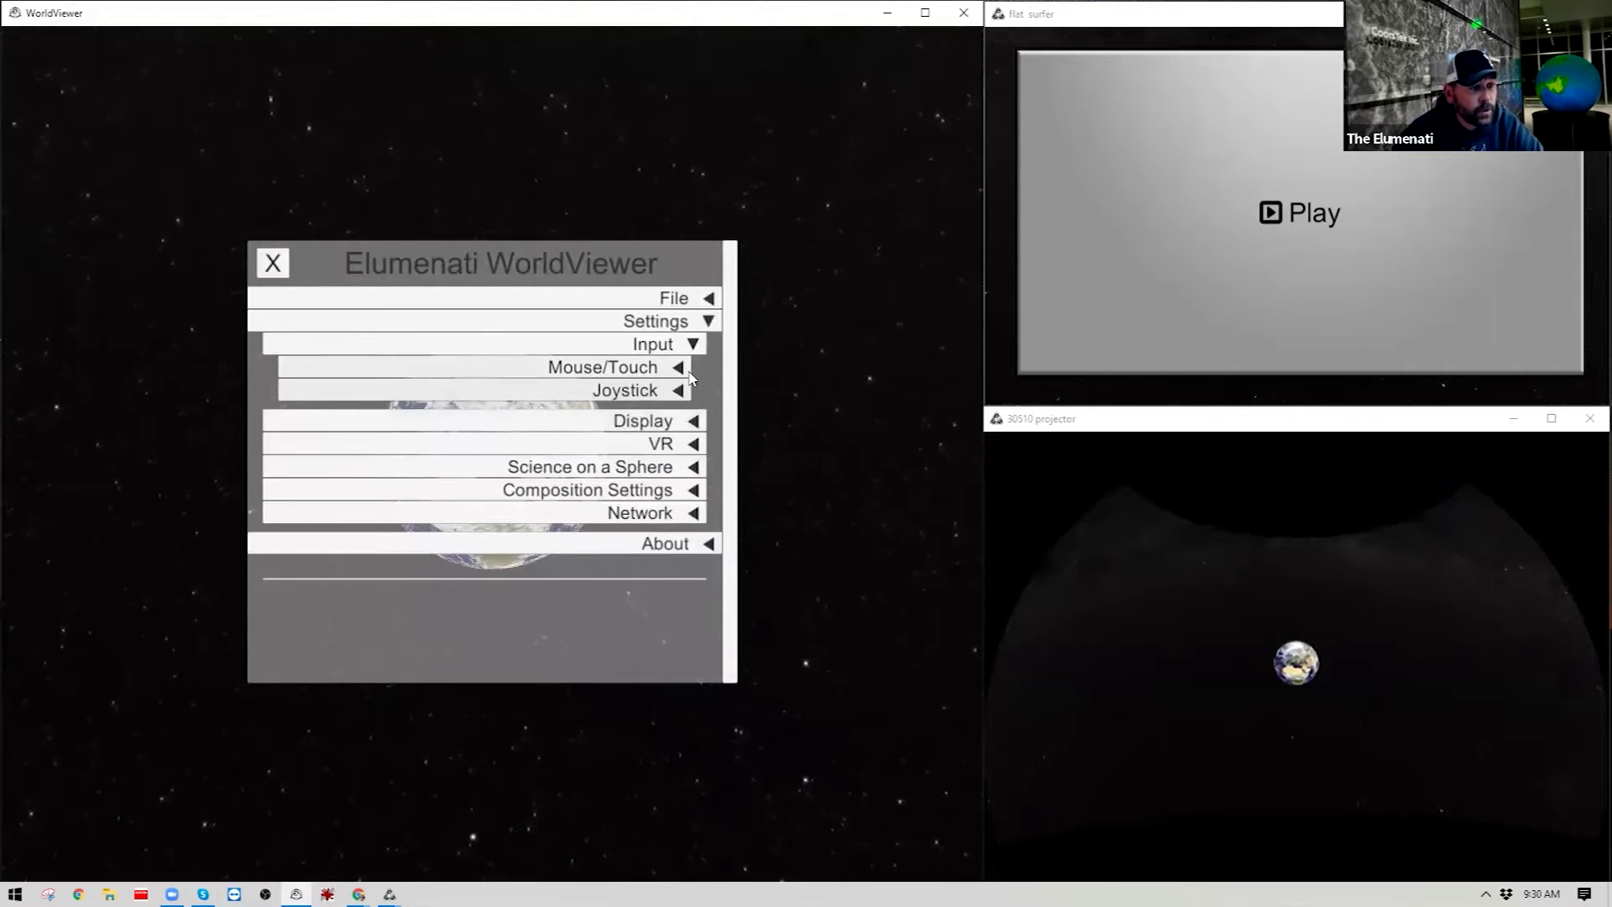
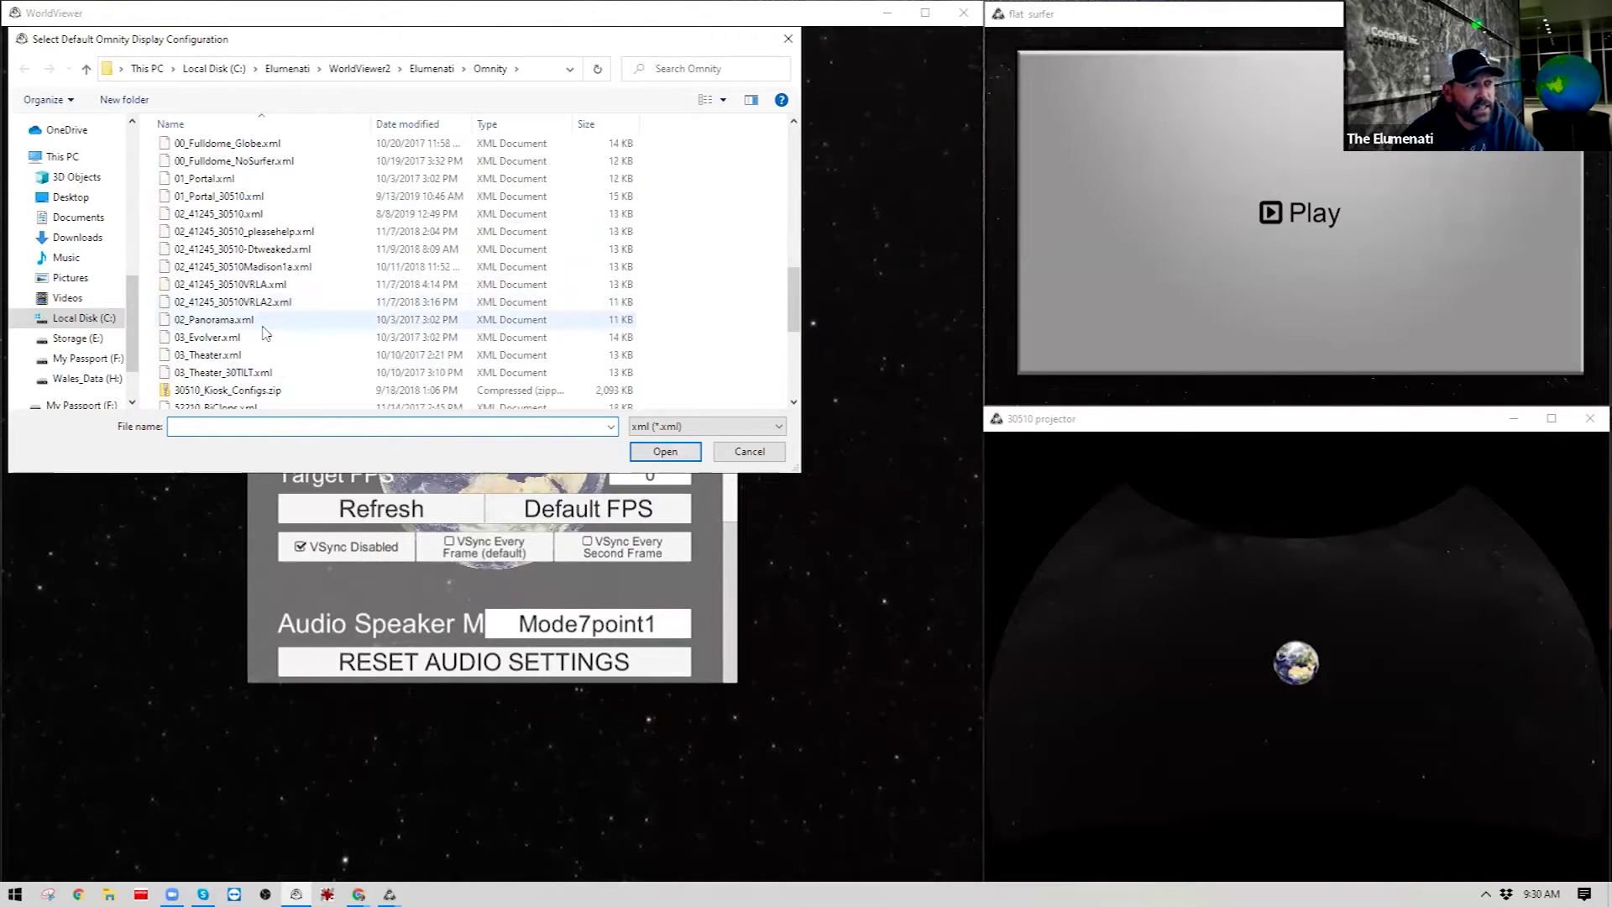
# Step: Look through the XML files available as the default Omnity display configuration, then cancel without choosing one
pyautogui.scroll(1, 252, 319)
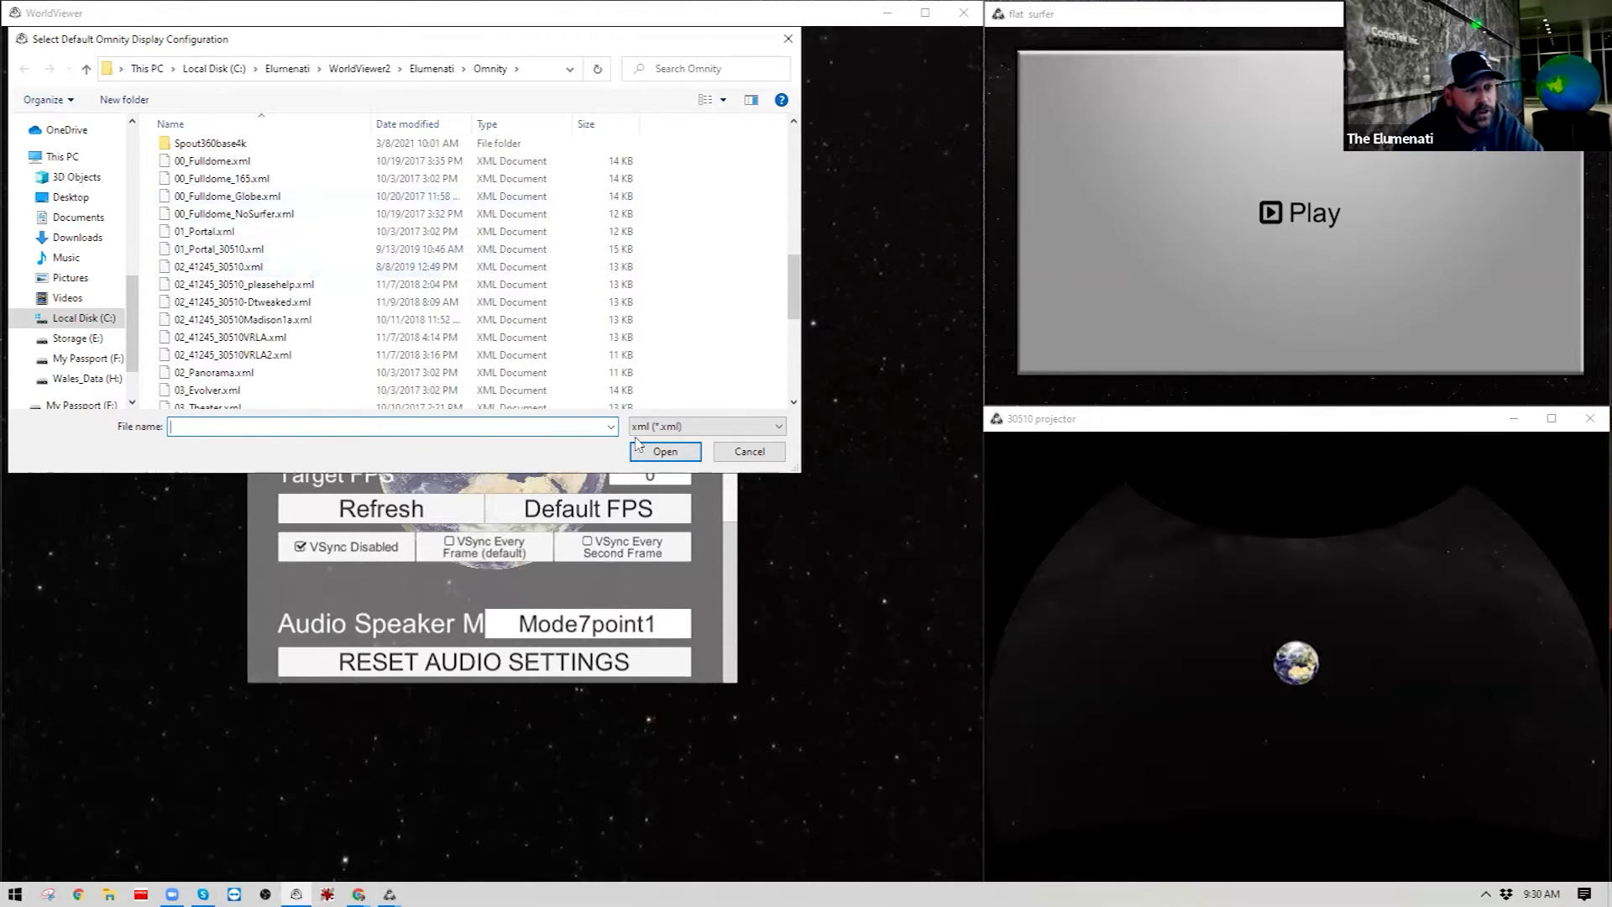
pyautogui.click(677, 453)
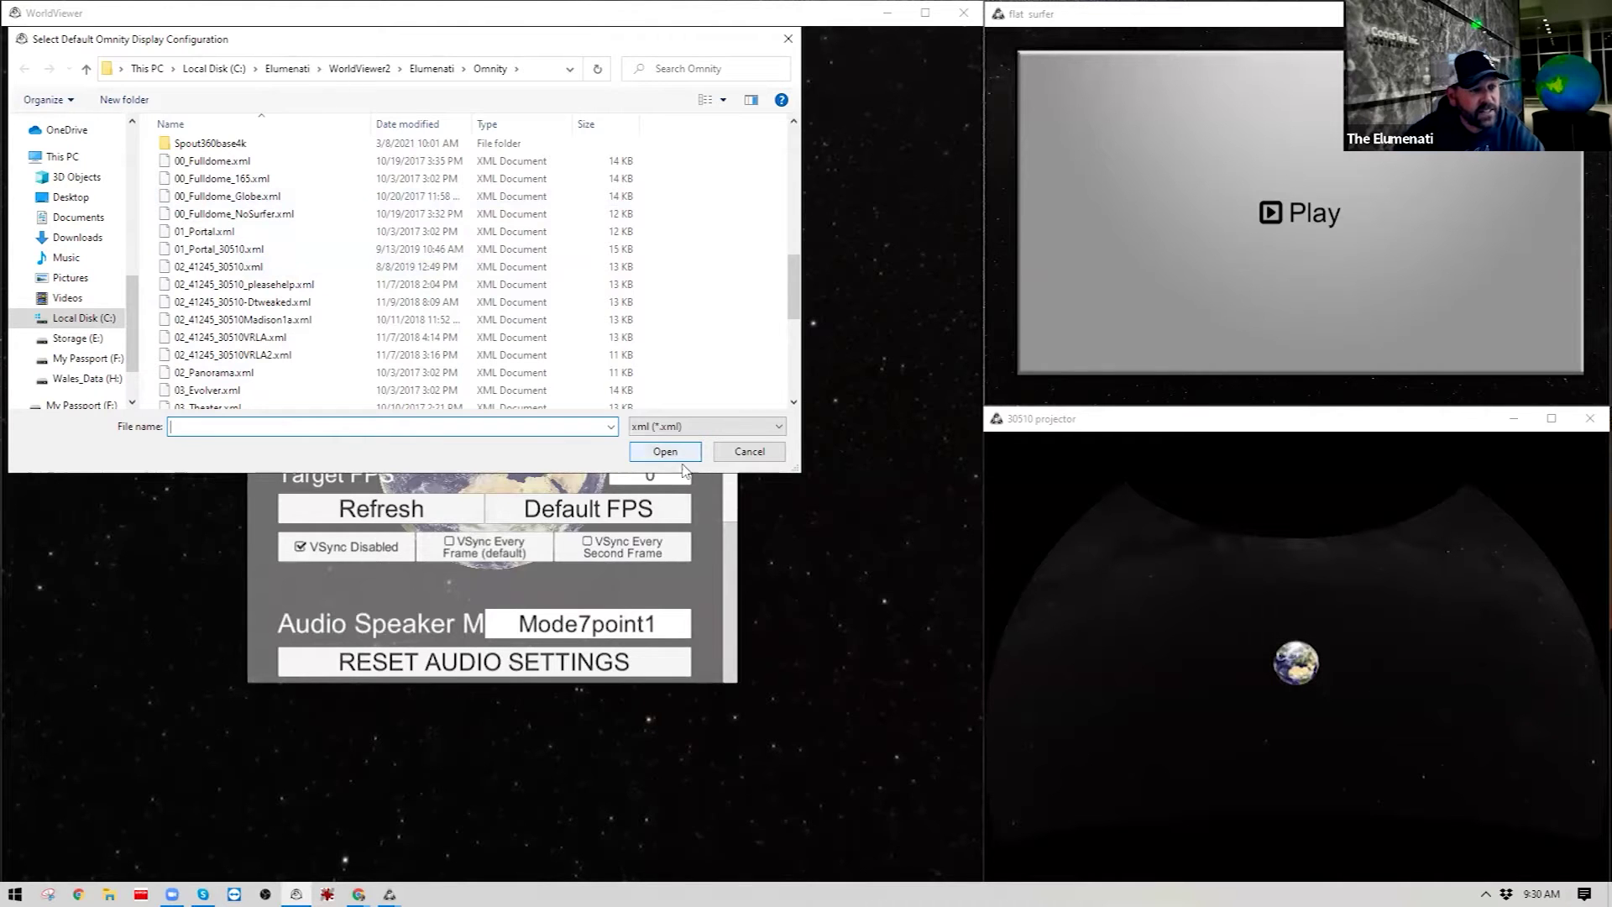
pyautogui.click(688, 456)
pyautogui.click(751, 454)
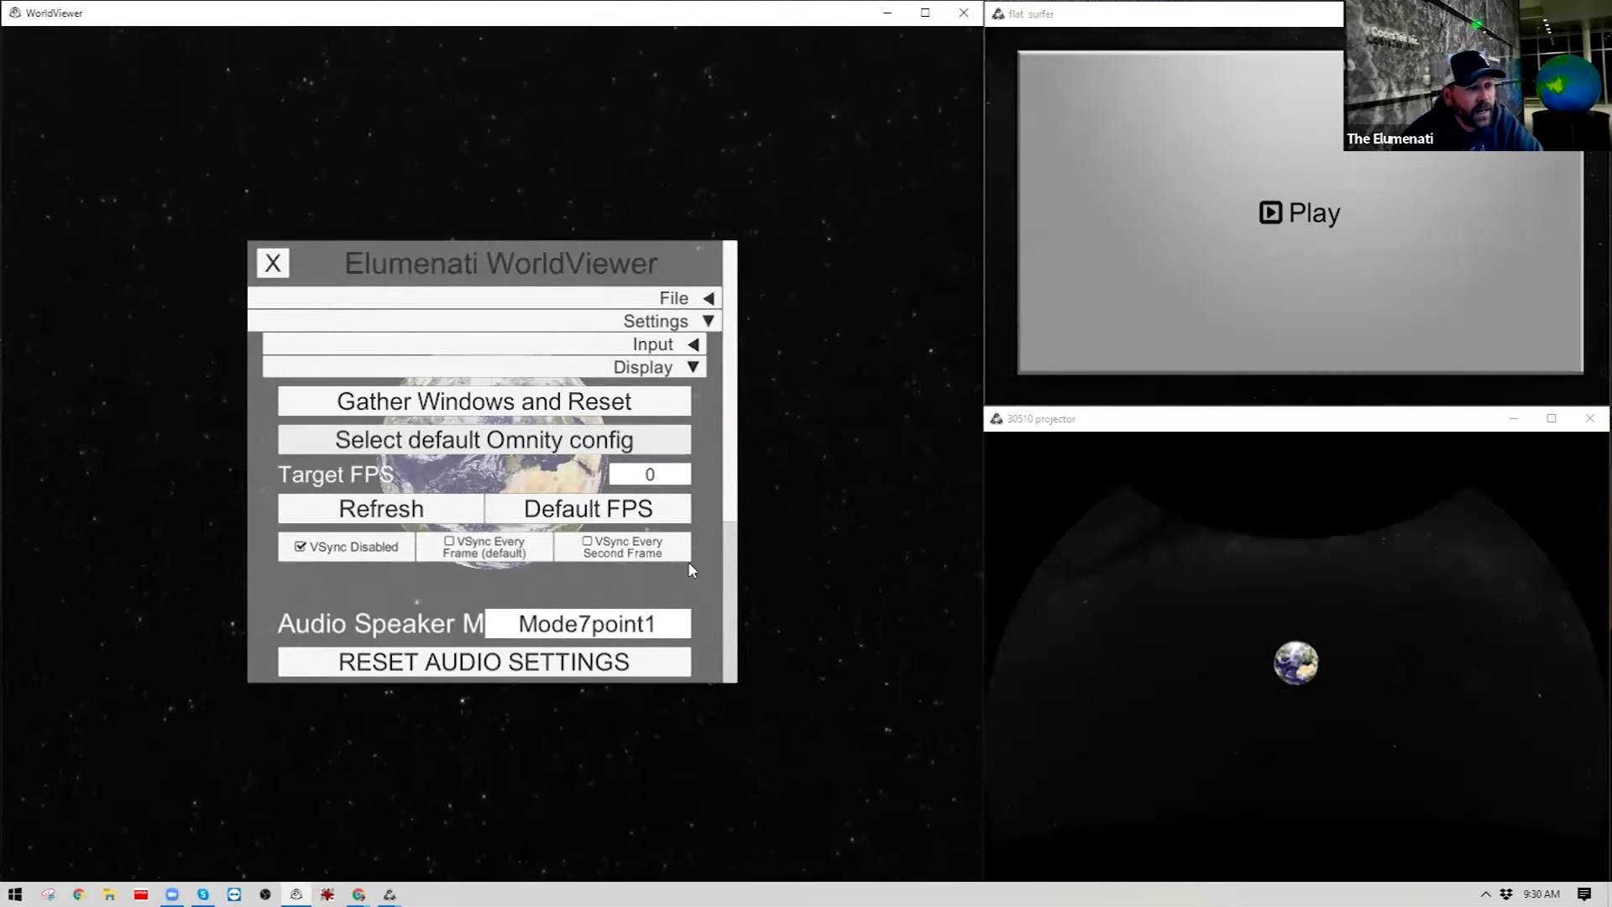
# Step: Review the remaining Display settings, including frame rate, VSync, audio speaker mode and compression options, then collapse the section
pyautogui.moveTo(738, 456); pyautogui.dragTo(735, 569)
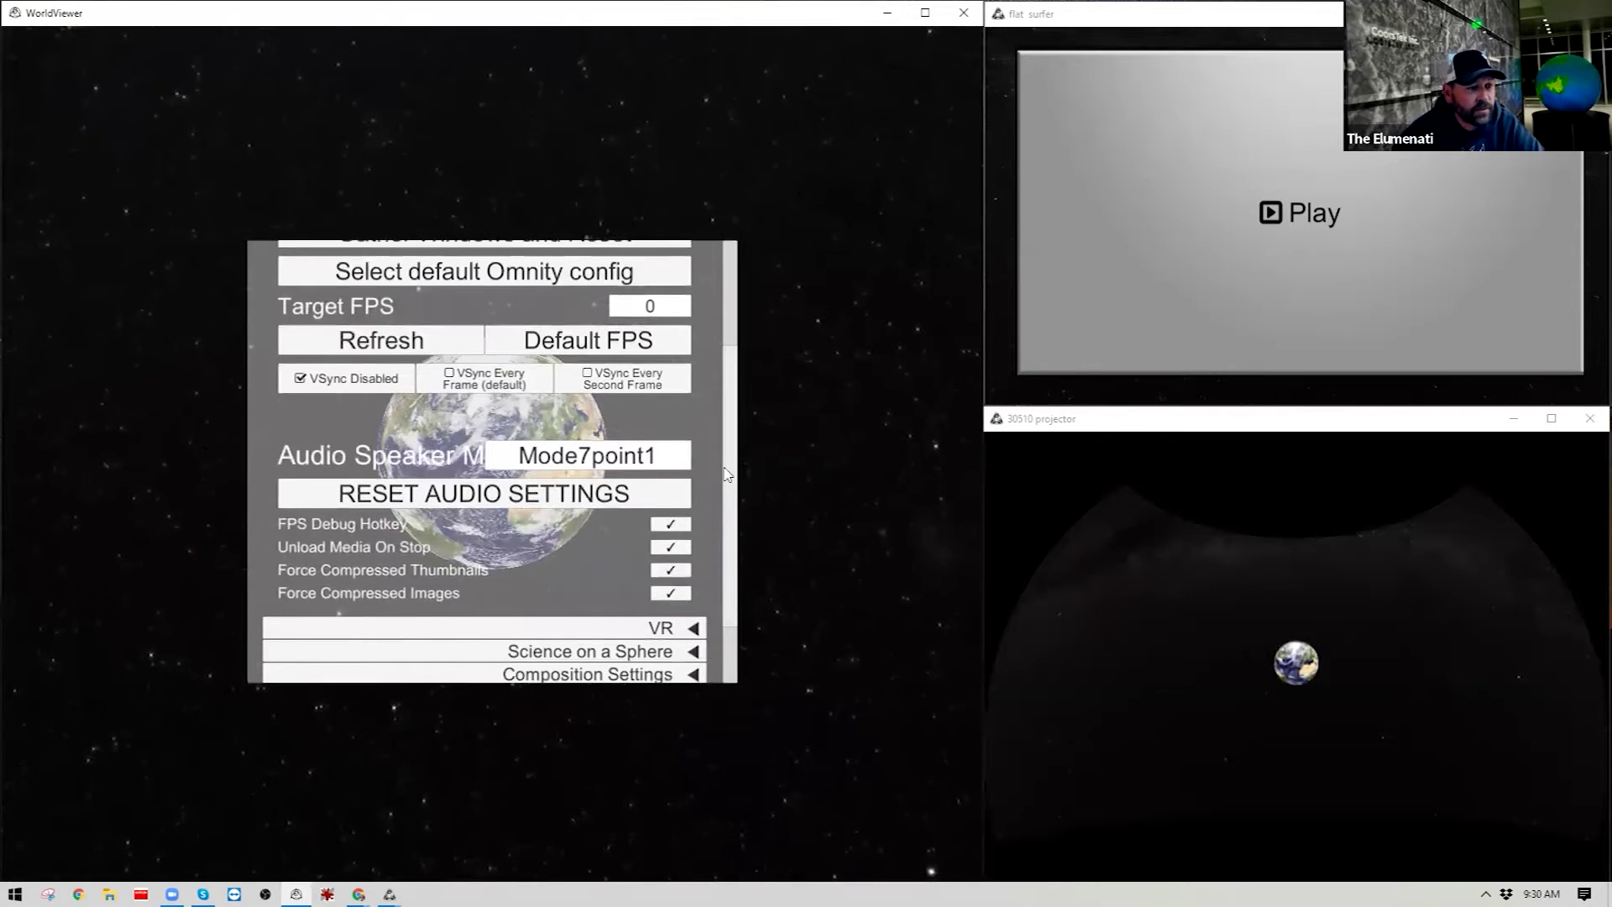
pyautogui.scroll(3, 729, 466)
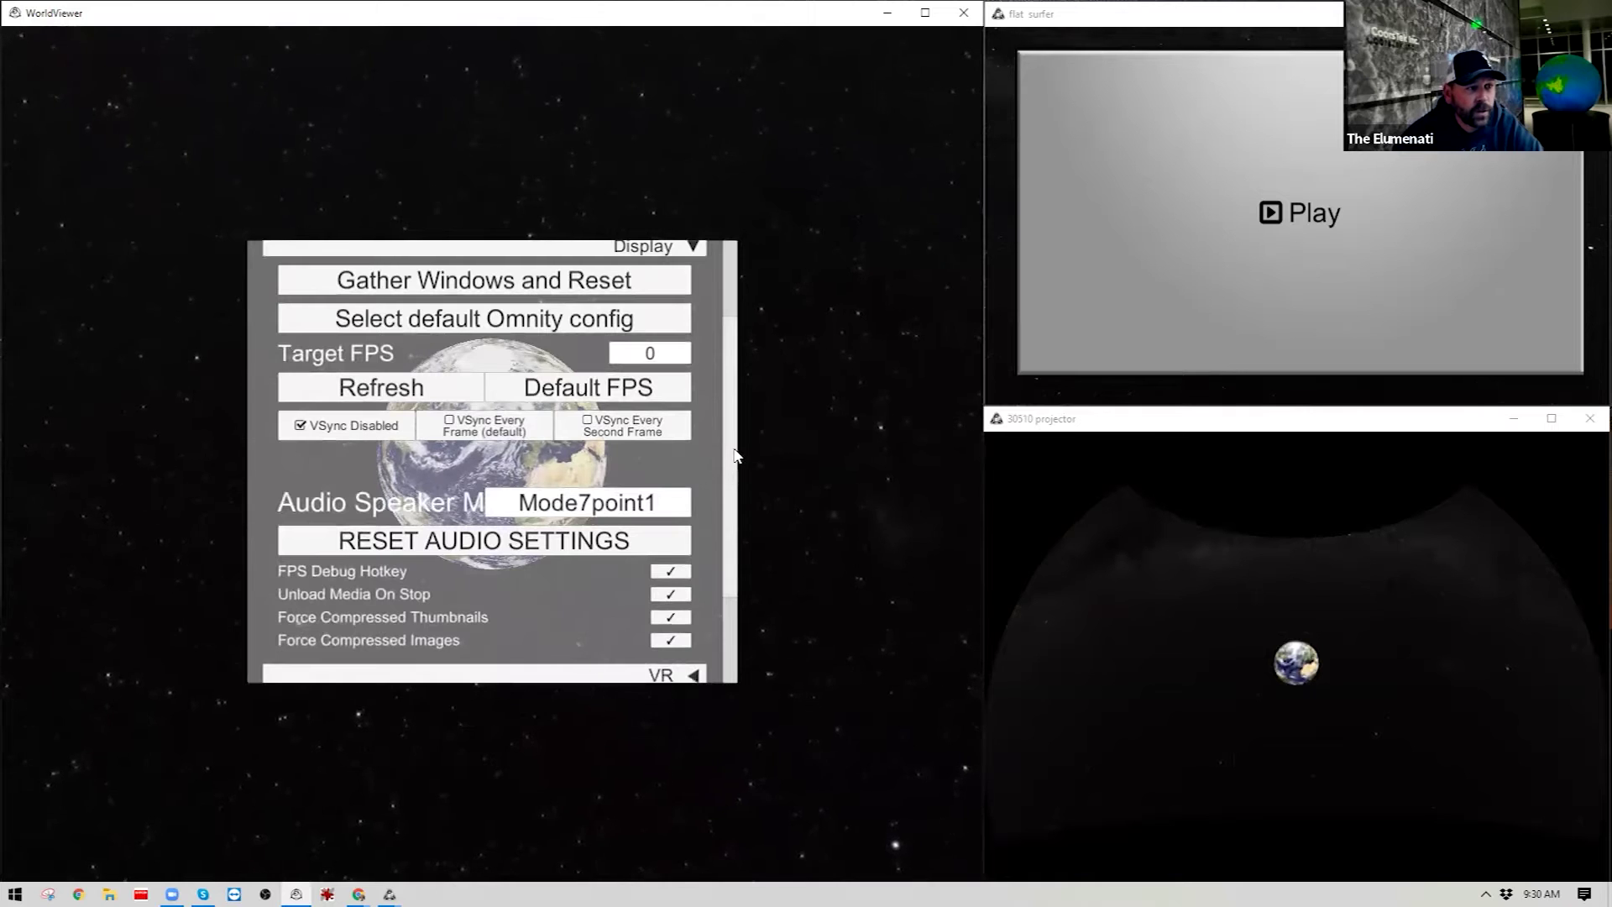
pyautogui.click(685, 249)
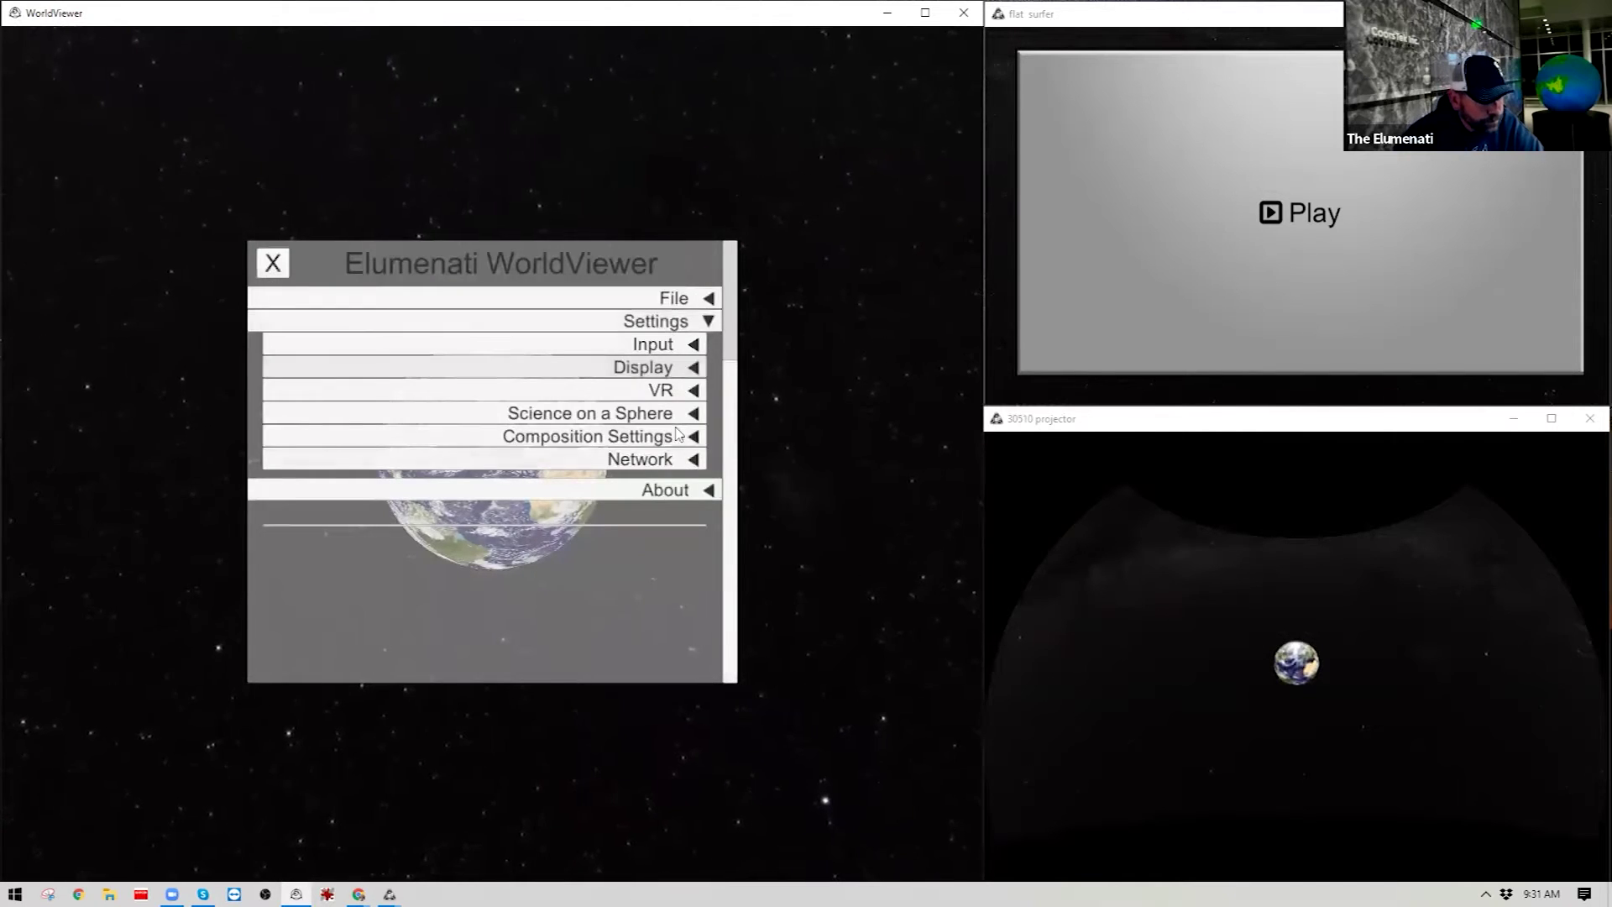
# Step: Review the VR mode and VR Scale settings with their explanation, then collapse the VR section
pyautogui.click(682, 391)
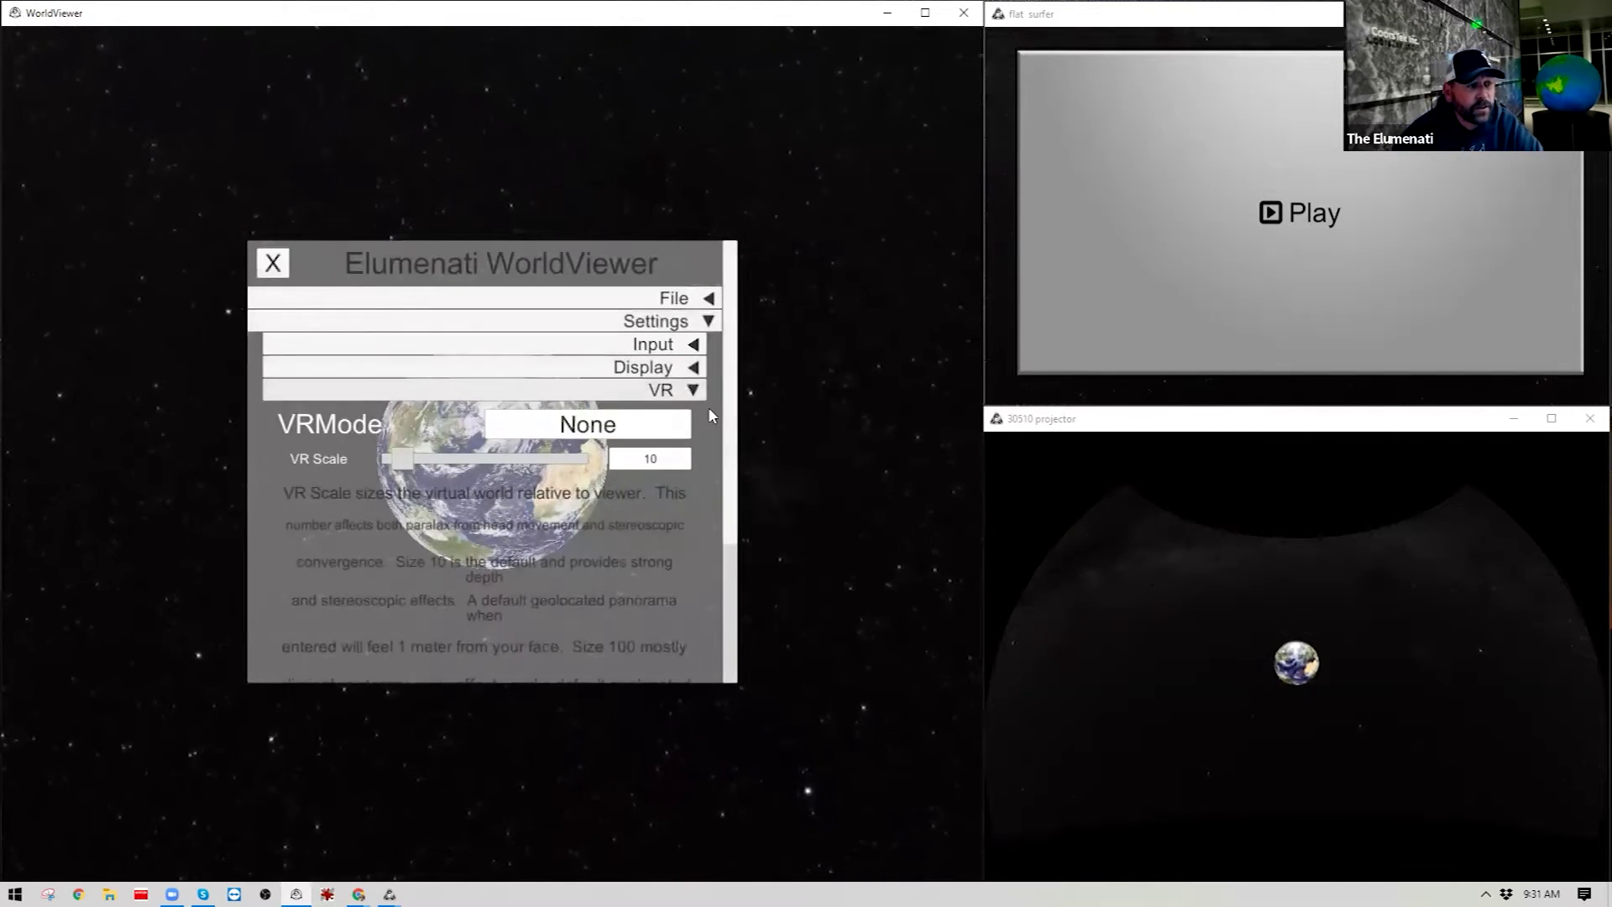
pyautogui.scroll(-5, 732, 467)
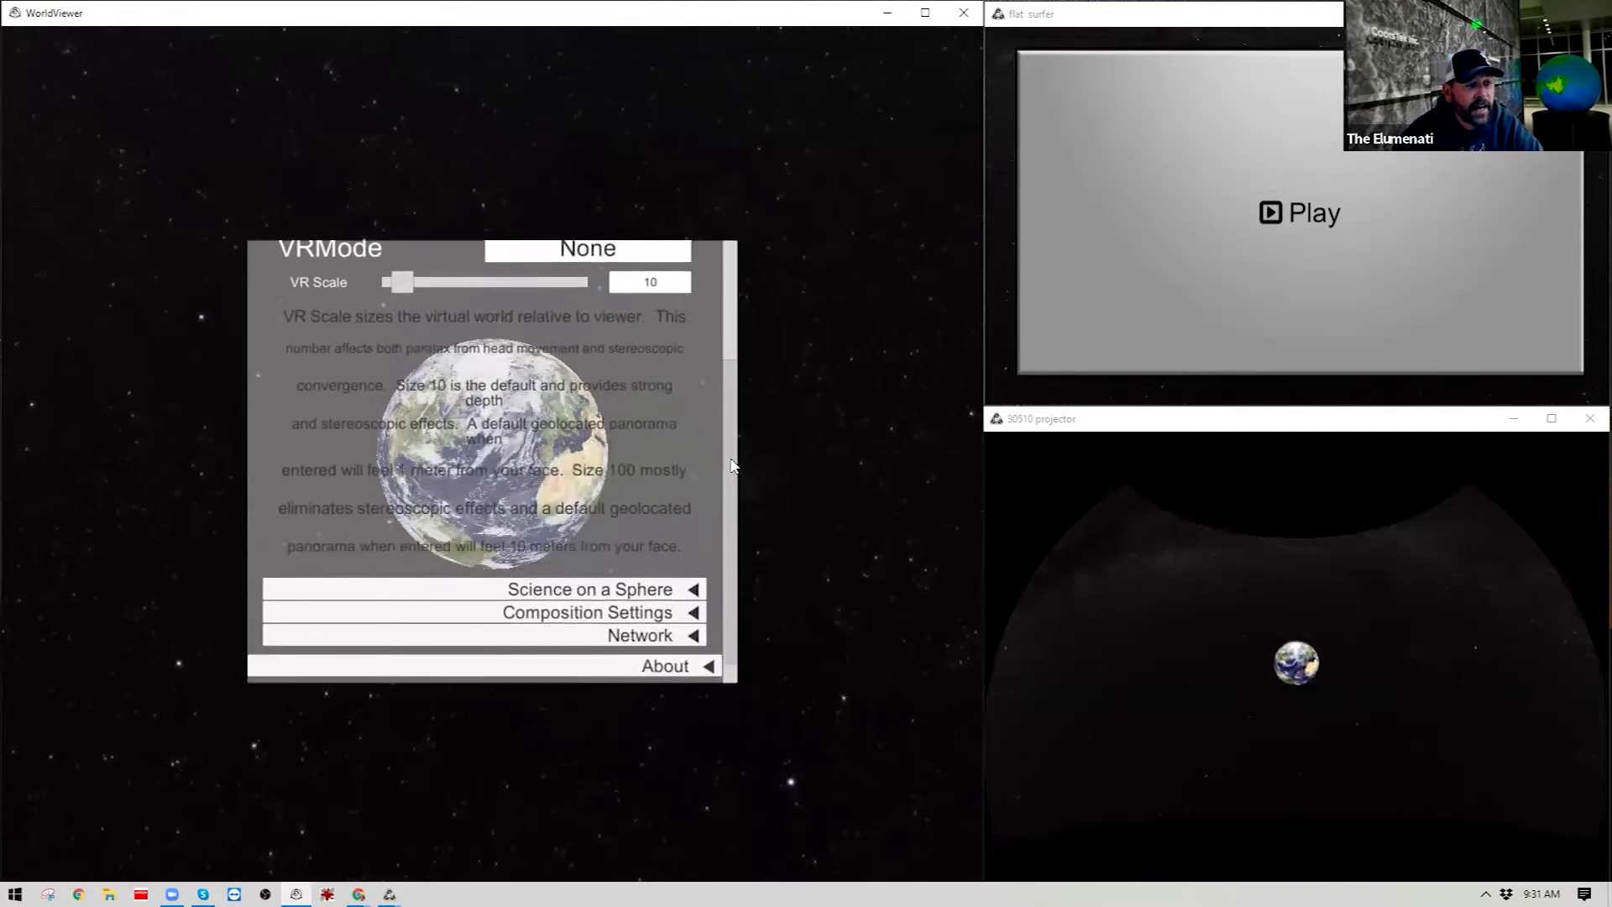
pyautogui.scroll(4, 735, 382)
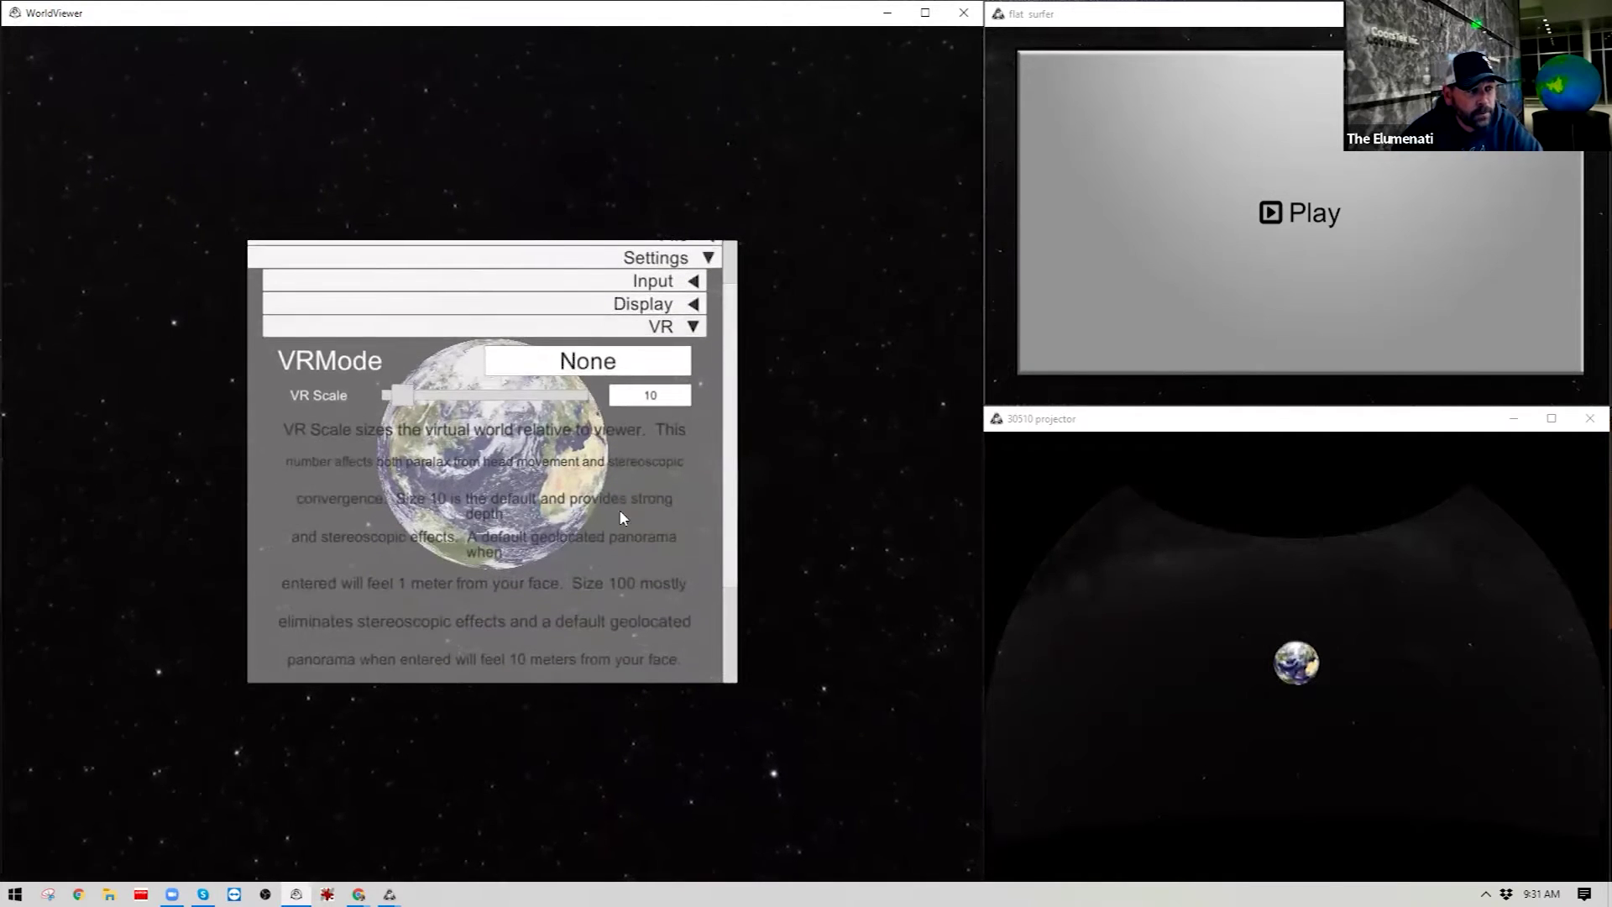
pyautogui.click(650, 328)
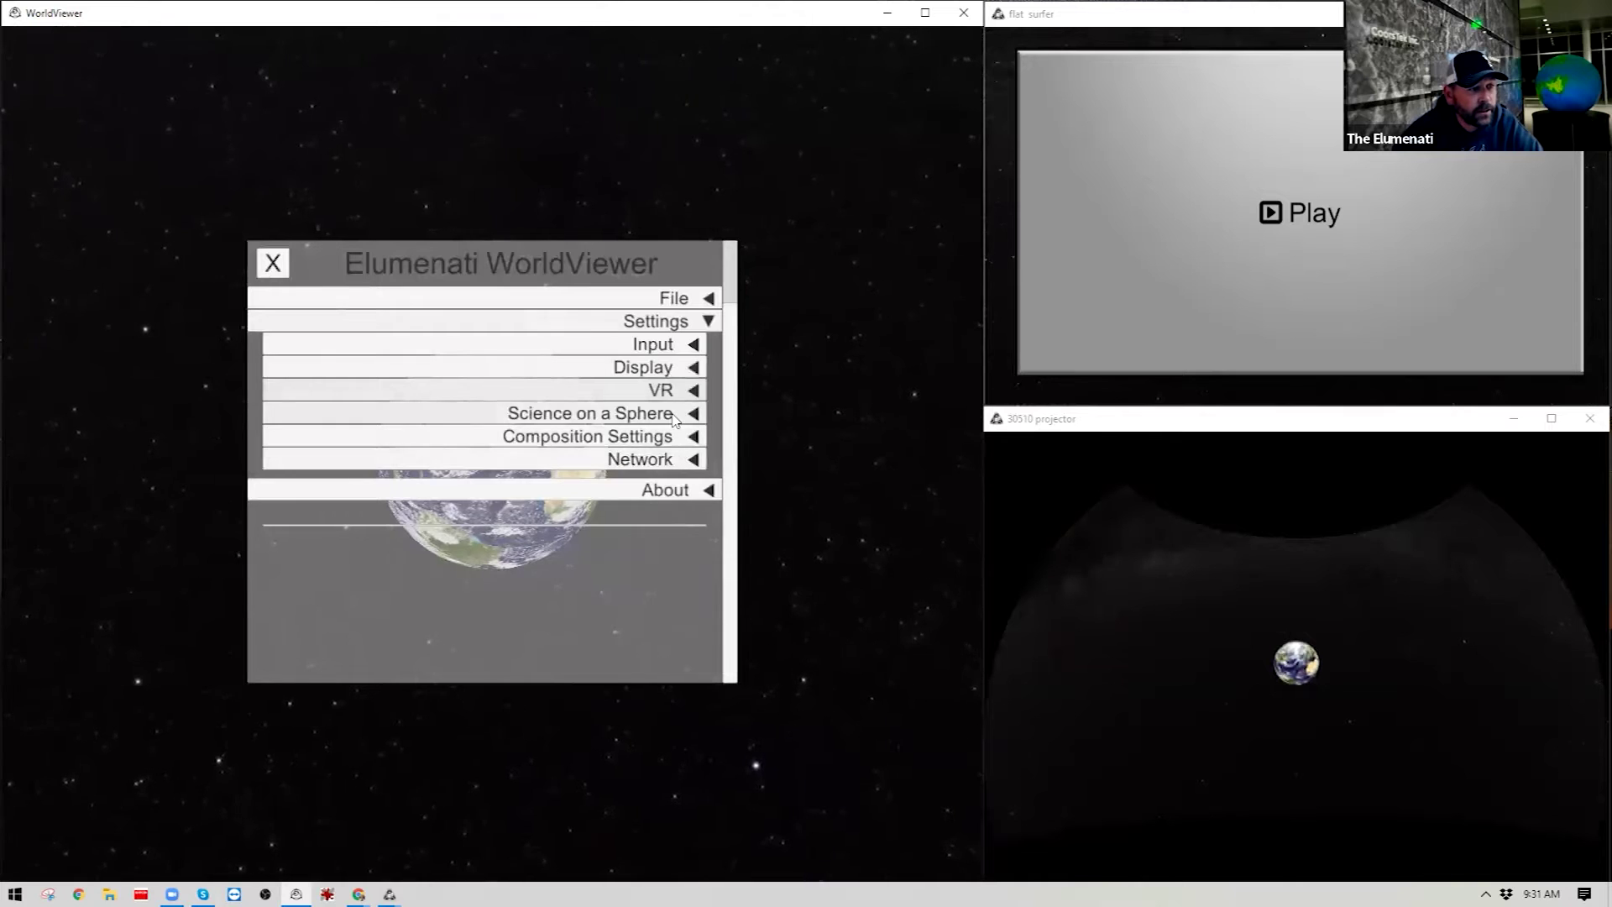
# Step: Examine the SOS search path list in the Science on a Sphere settings, then collapse the section
pyautogui.click(676, 417)
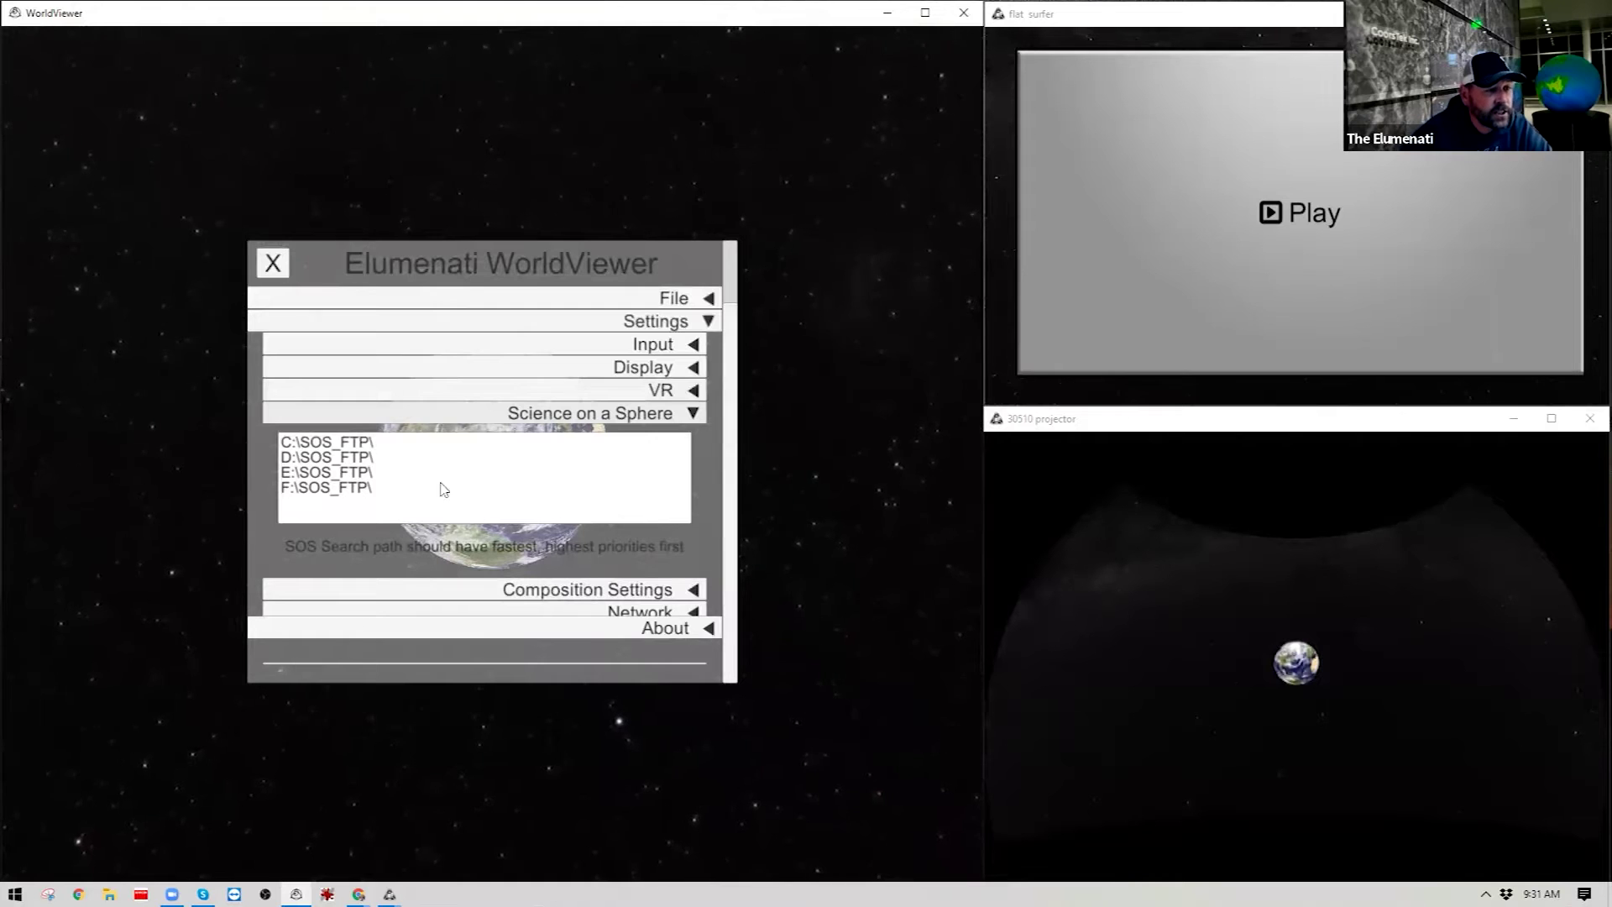
pyautogui.click(344, 501)
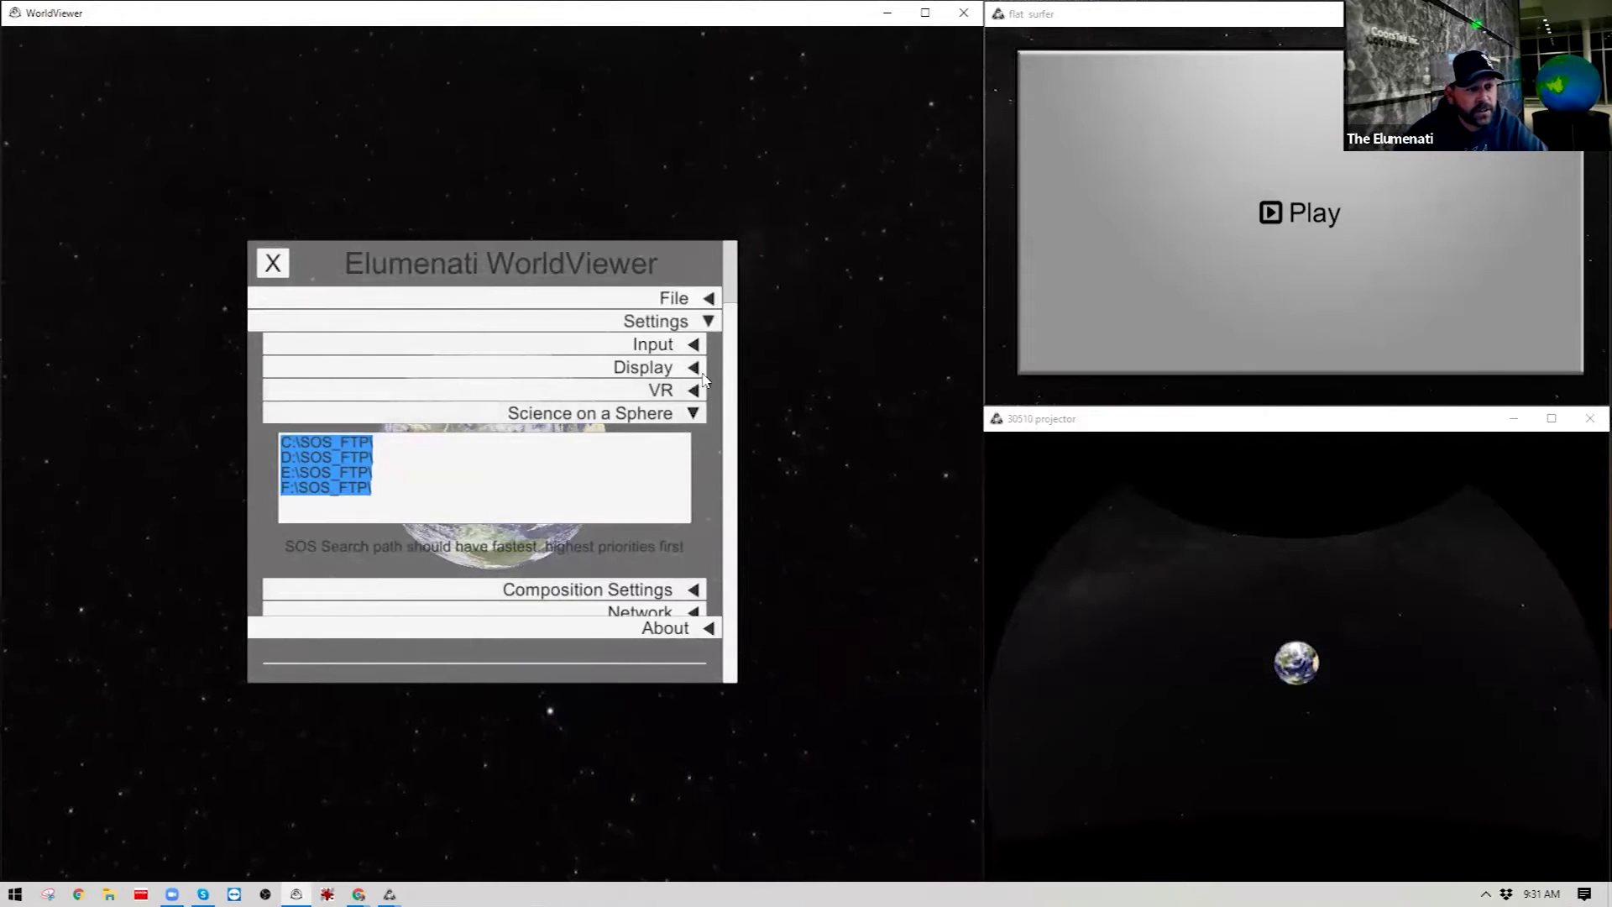
pyautogui.click(693, 414)
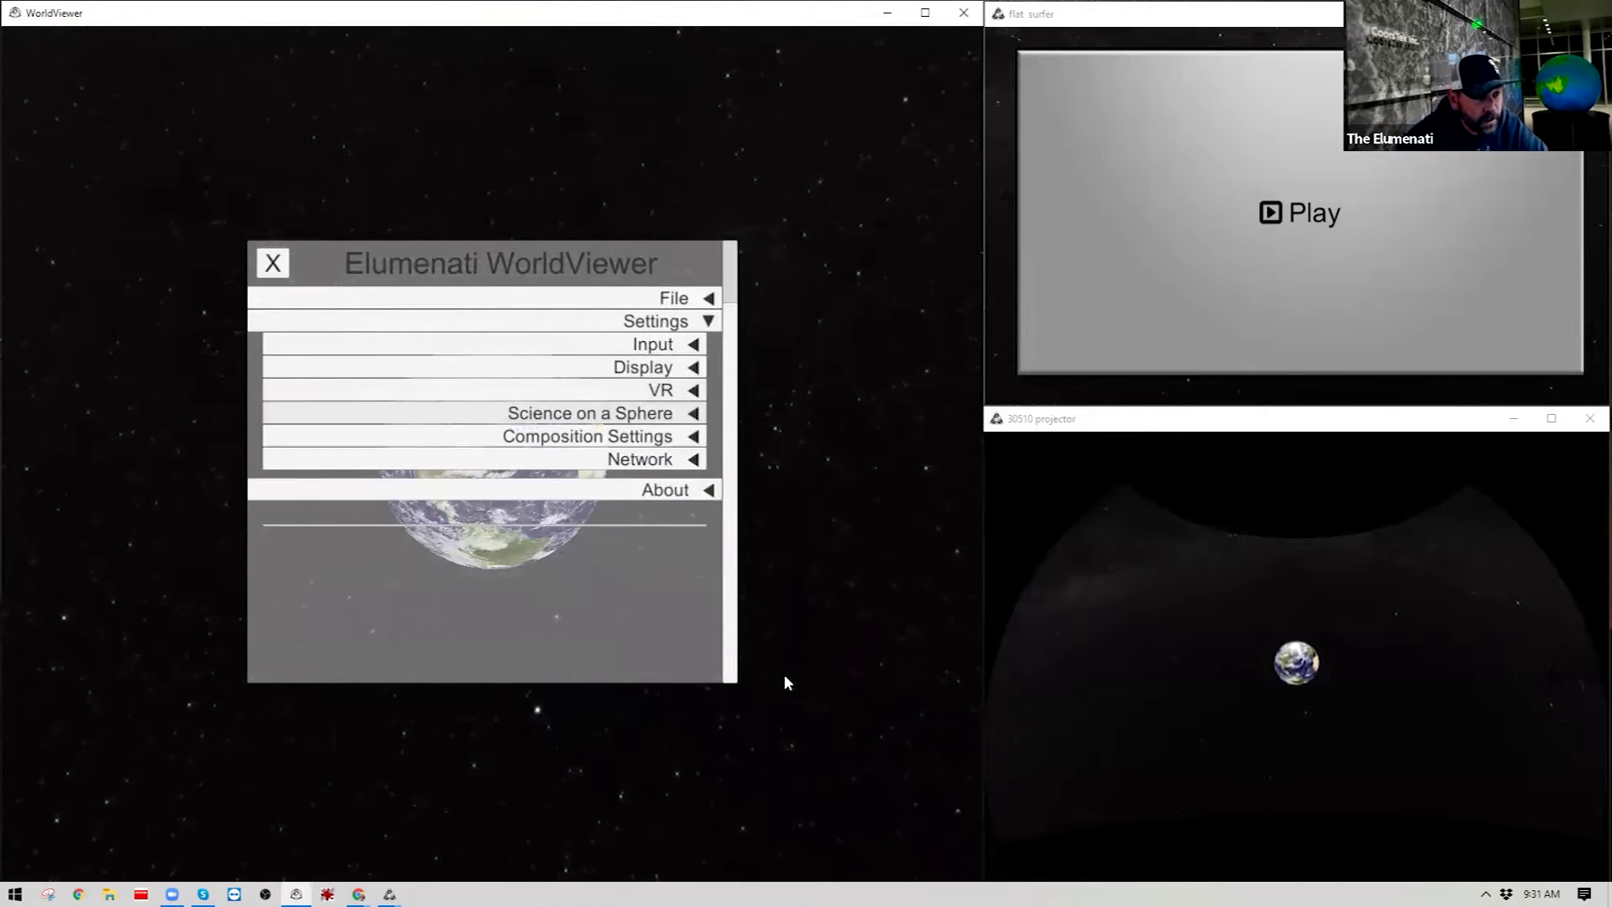
# Step: Expand Composition Settings and view the WV2 files available as the default composition, then cancel without choosing one
pyautogui.click(690, 437)
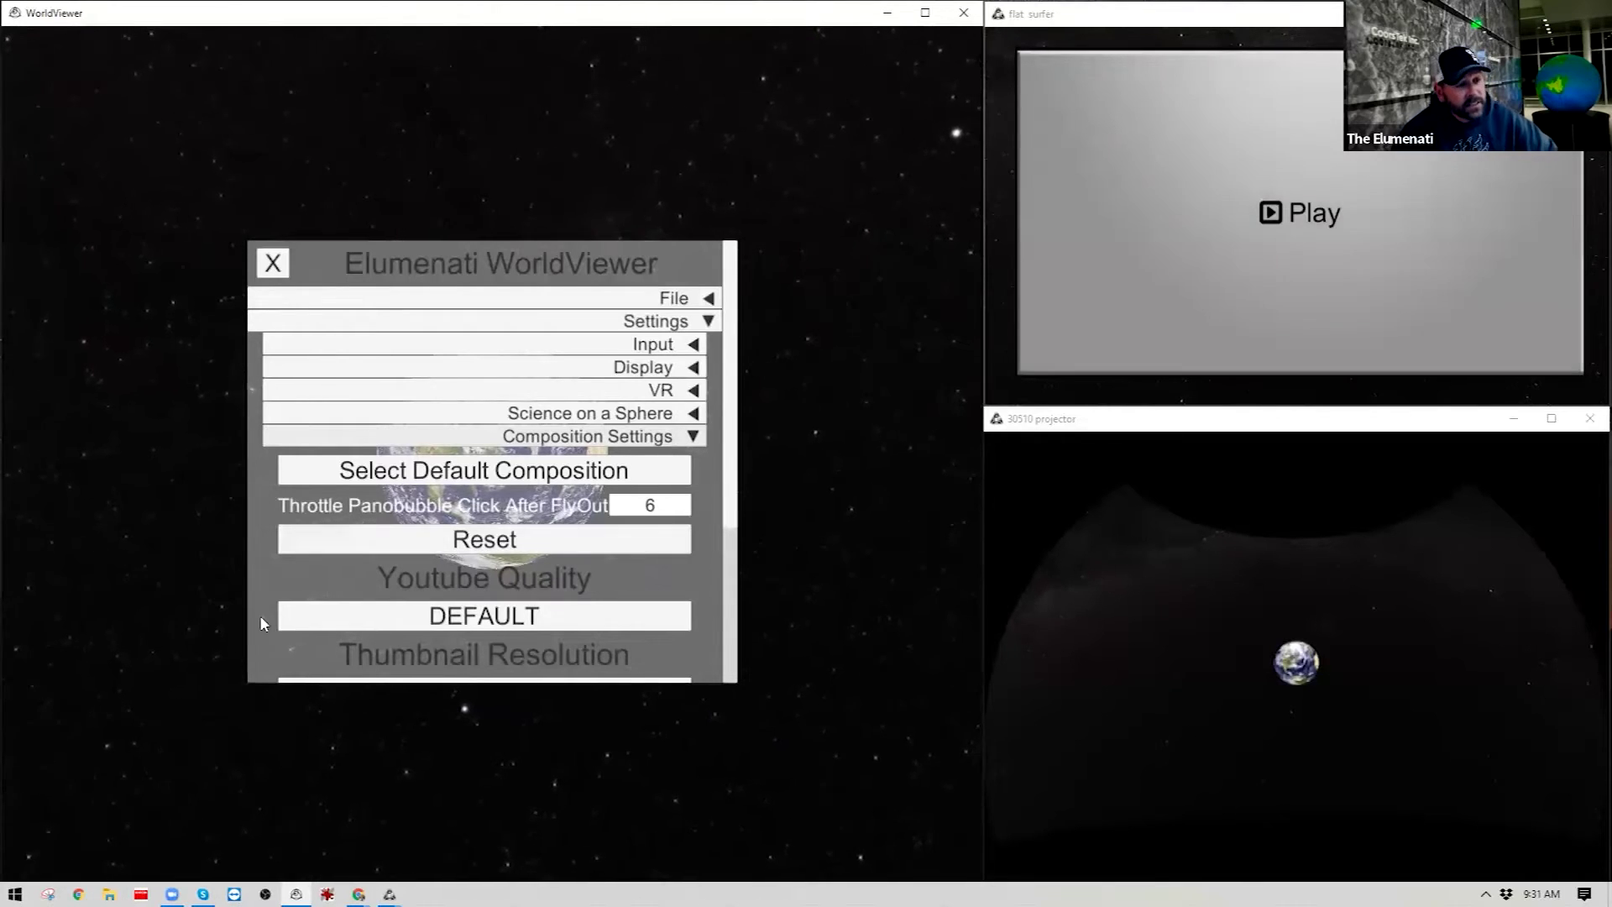
pyautogui.moveTo(730, 436); pyautogui.dragTo(737, 491)
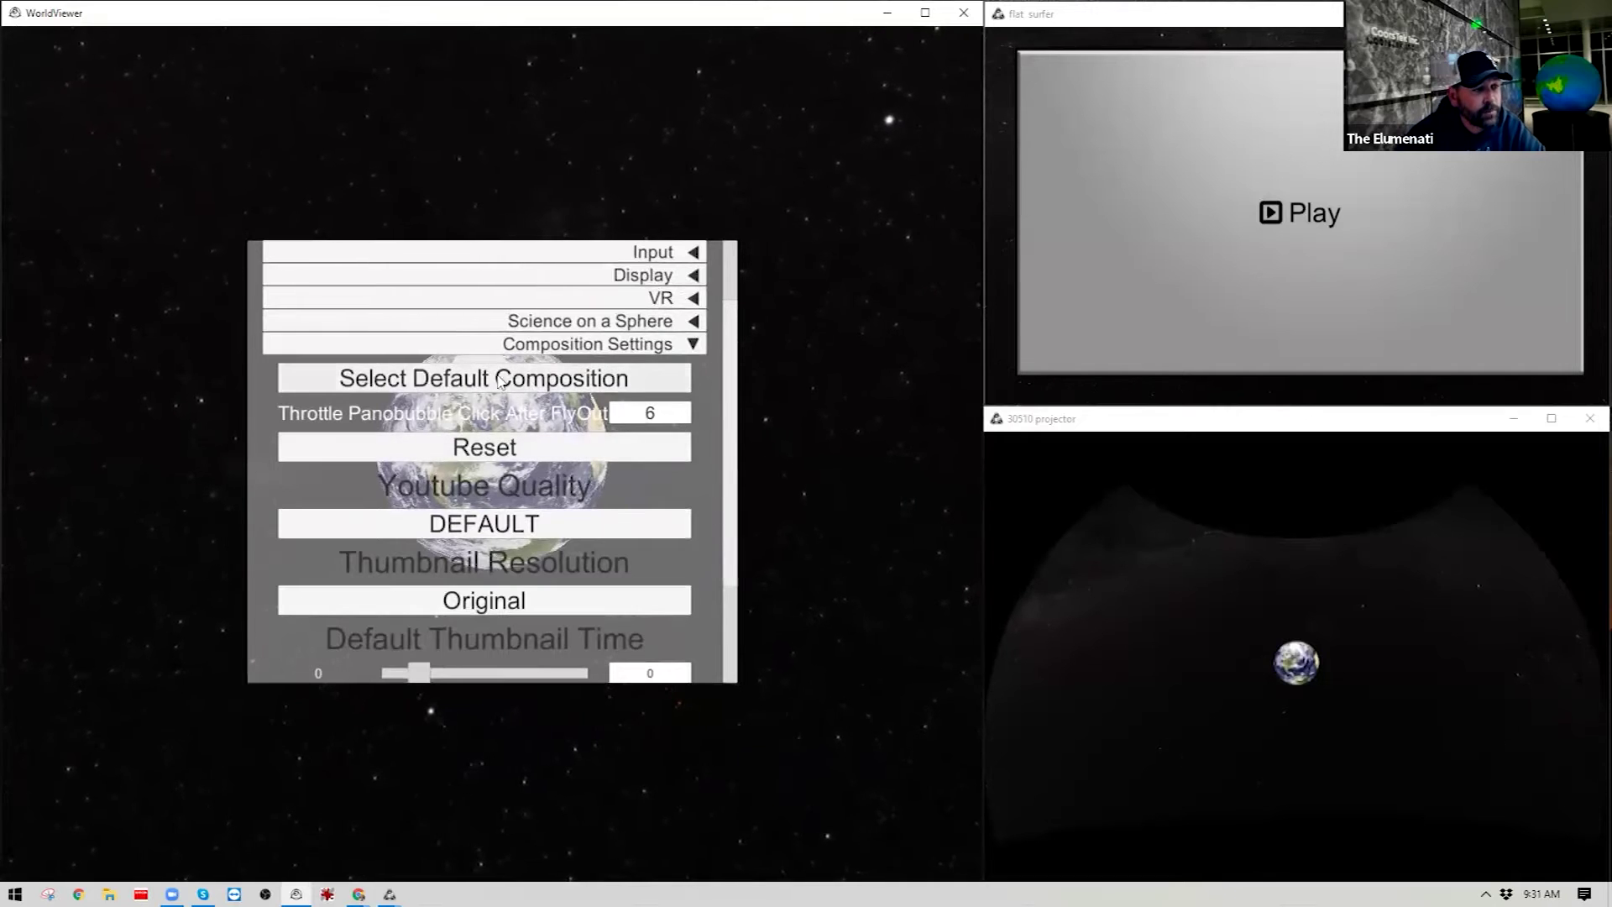
pyautogui.click(422, 384)
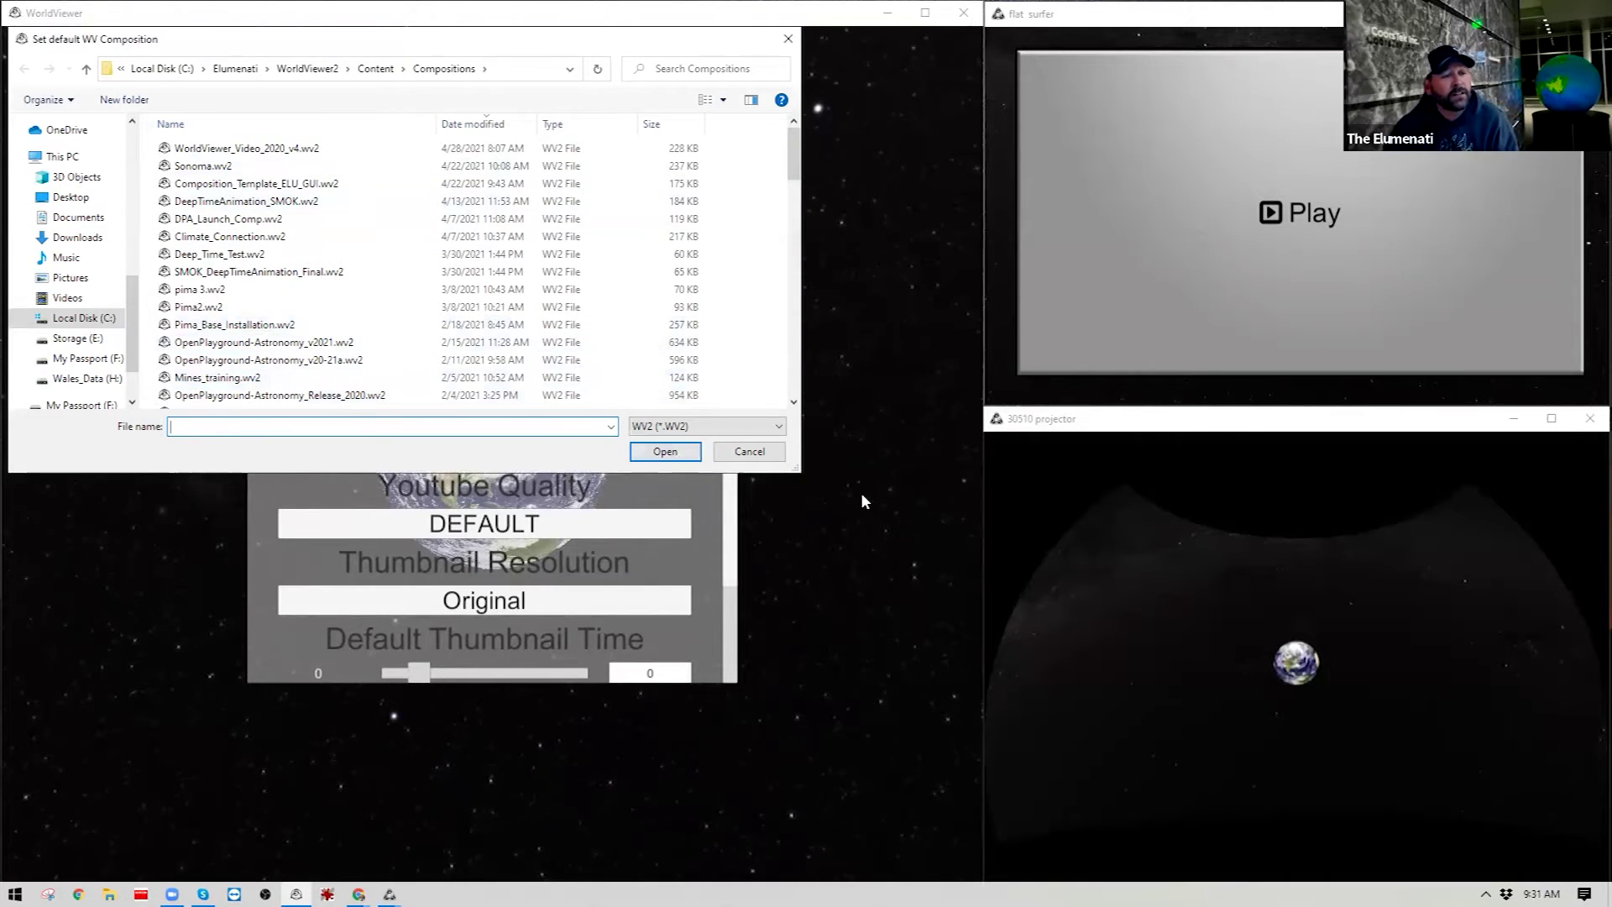
pyautogui.click(762, 457)
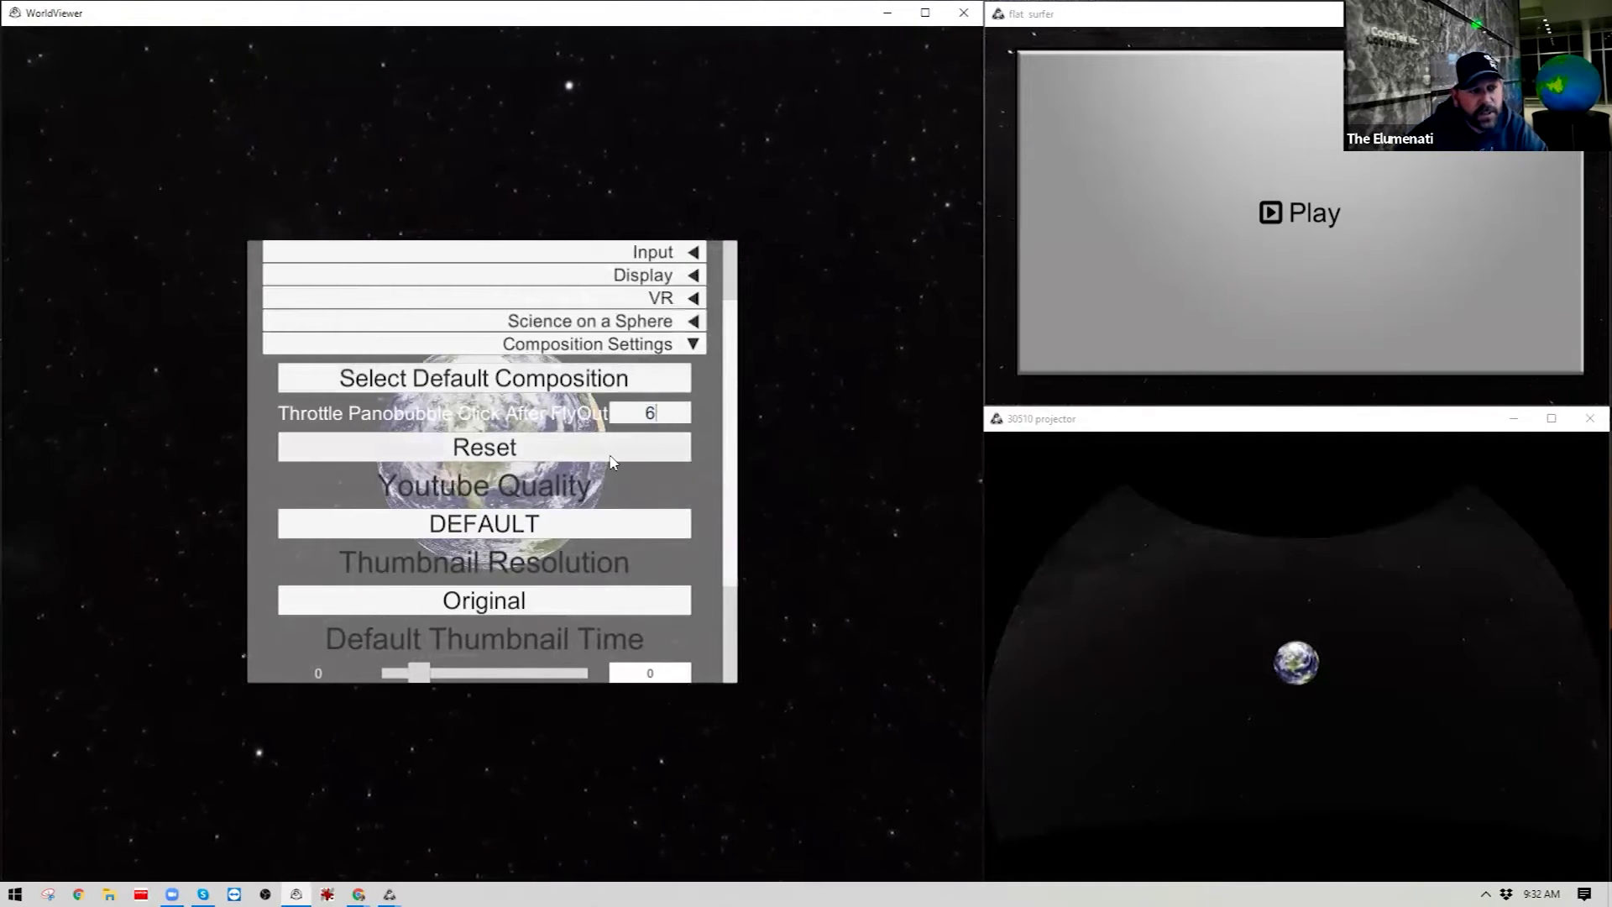
# Step: Review the panobubble throttle, YouTube quality, thumbnail, WV stats and While Playing options, then collapse Composition Settings
pyautogui.click(680, 420)
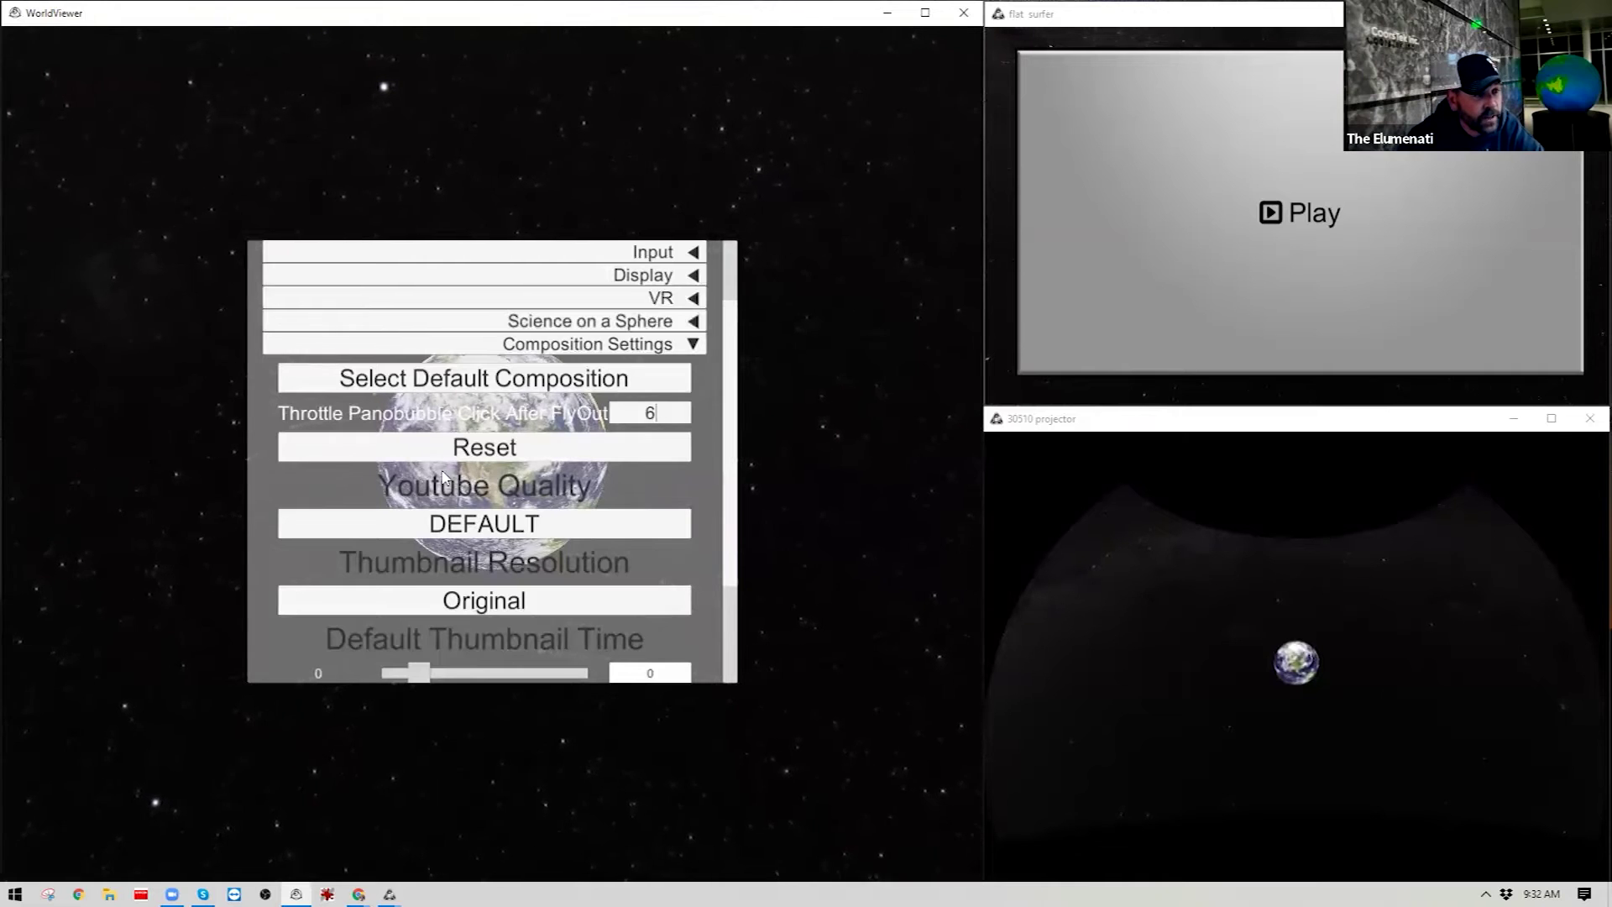
pyautogui.moveTo(729, 450); pyautogui.dragTo(739, 556)
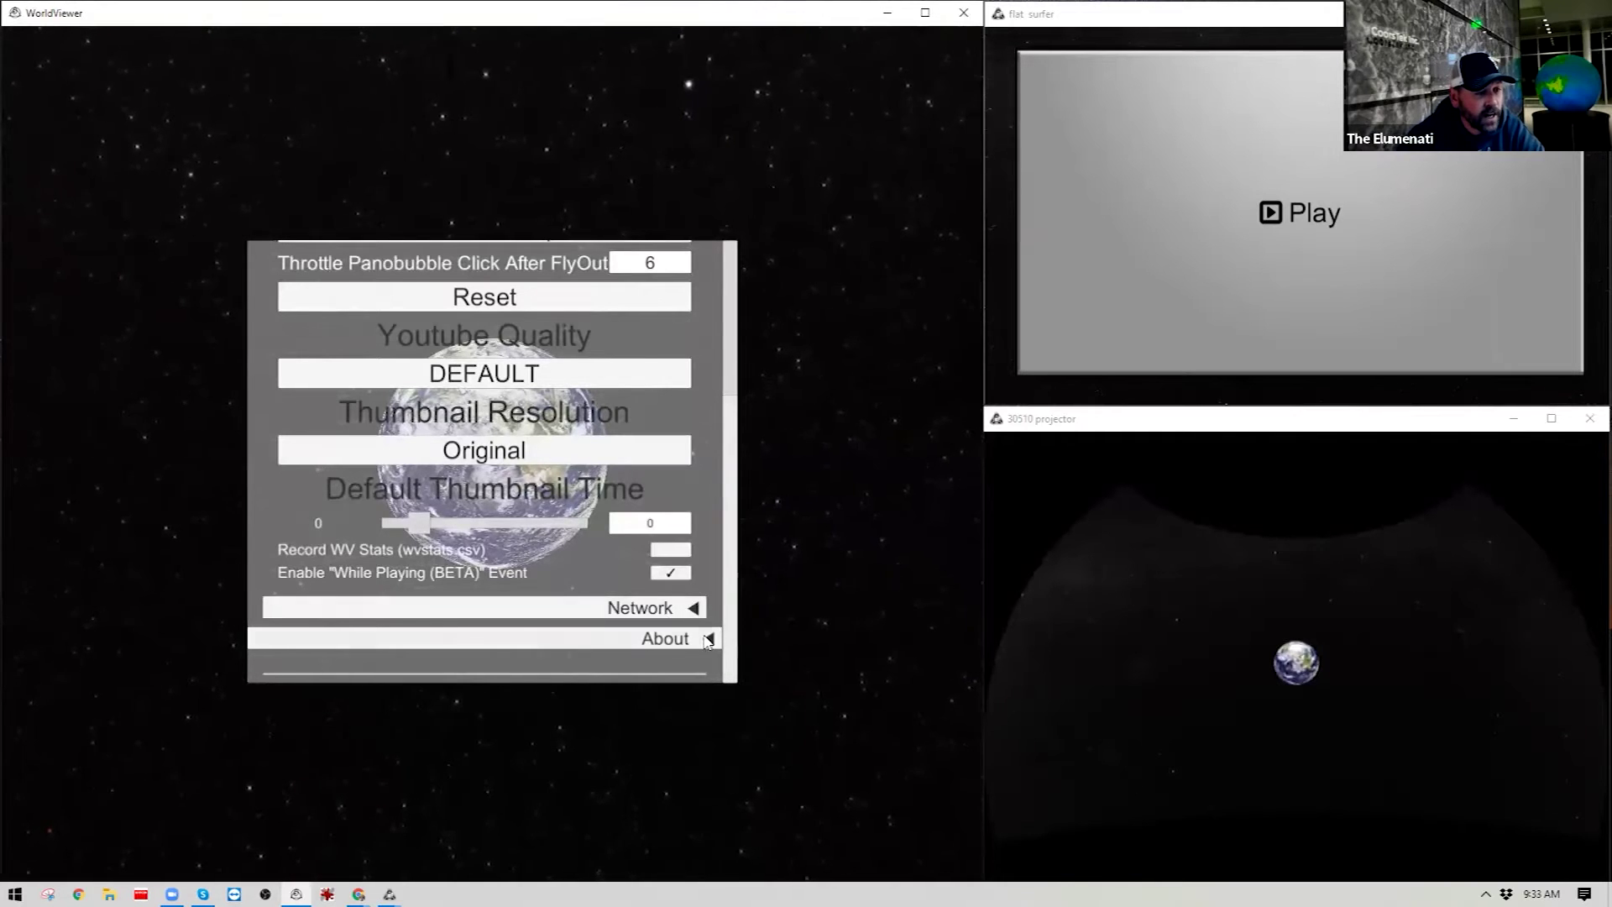
pyautogui.click(670, 572)
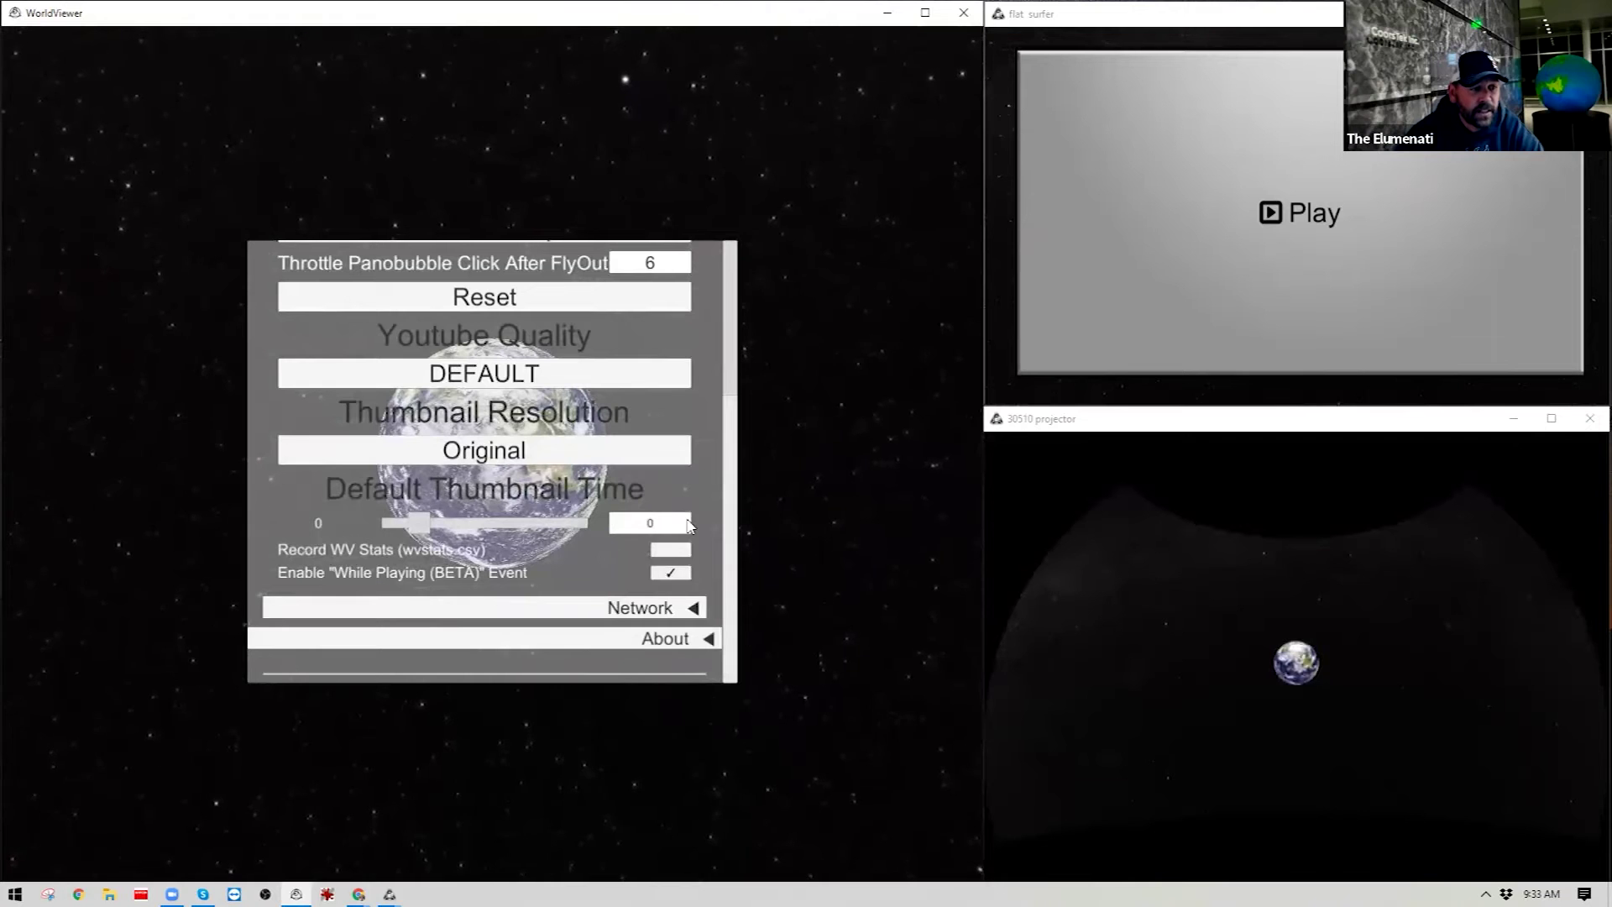
pyautogui.scroll(3, 729, 505)
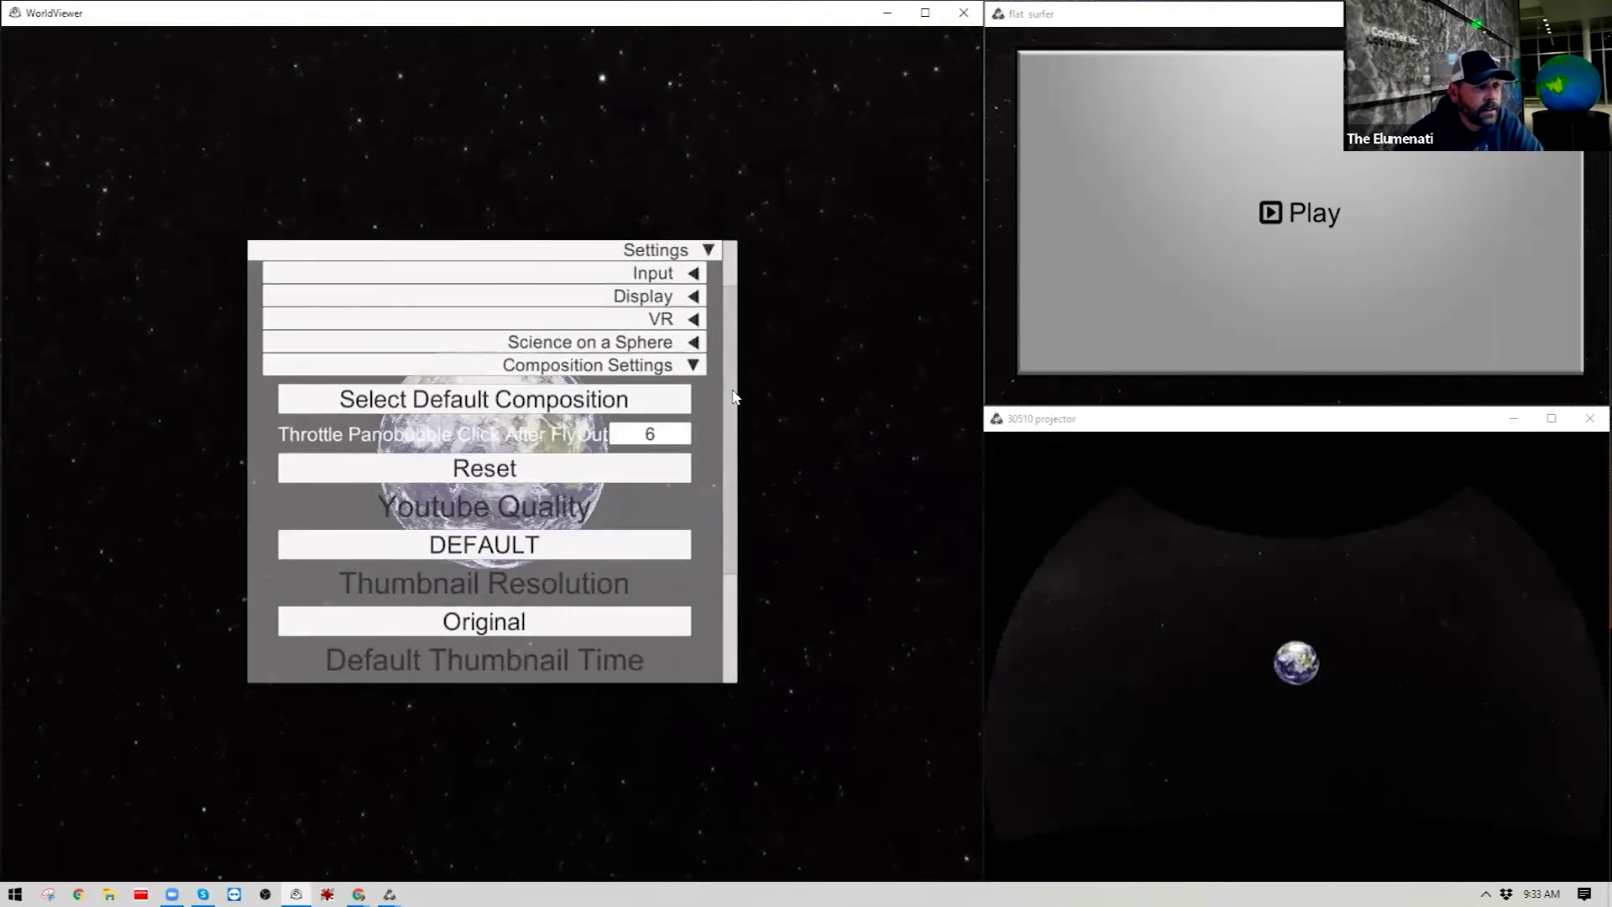
pyautogui.click(695, 364)
# Step: Check the Network settings' OSC options, then show the About information with the Settings section collapsed
pyautogui.click(691, 461)
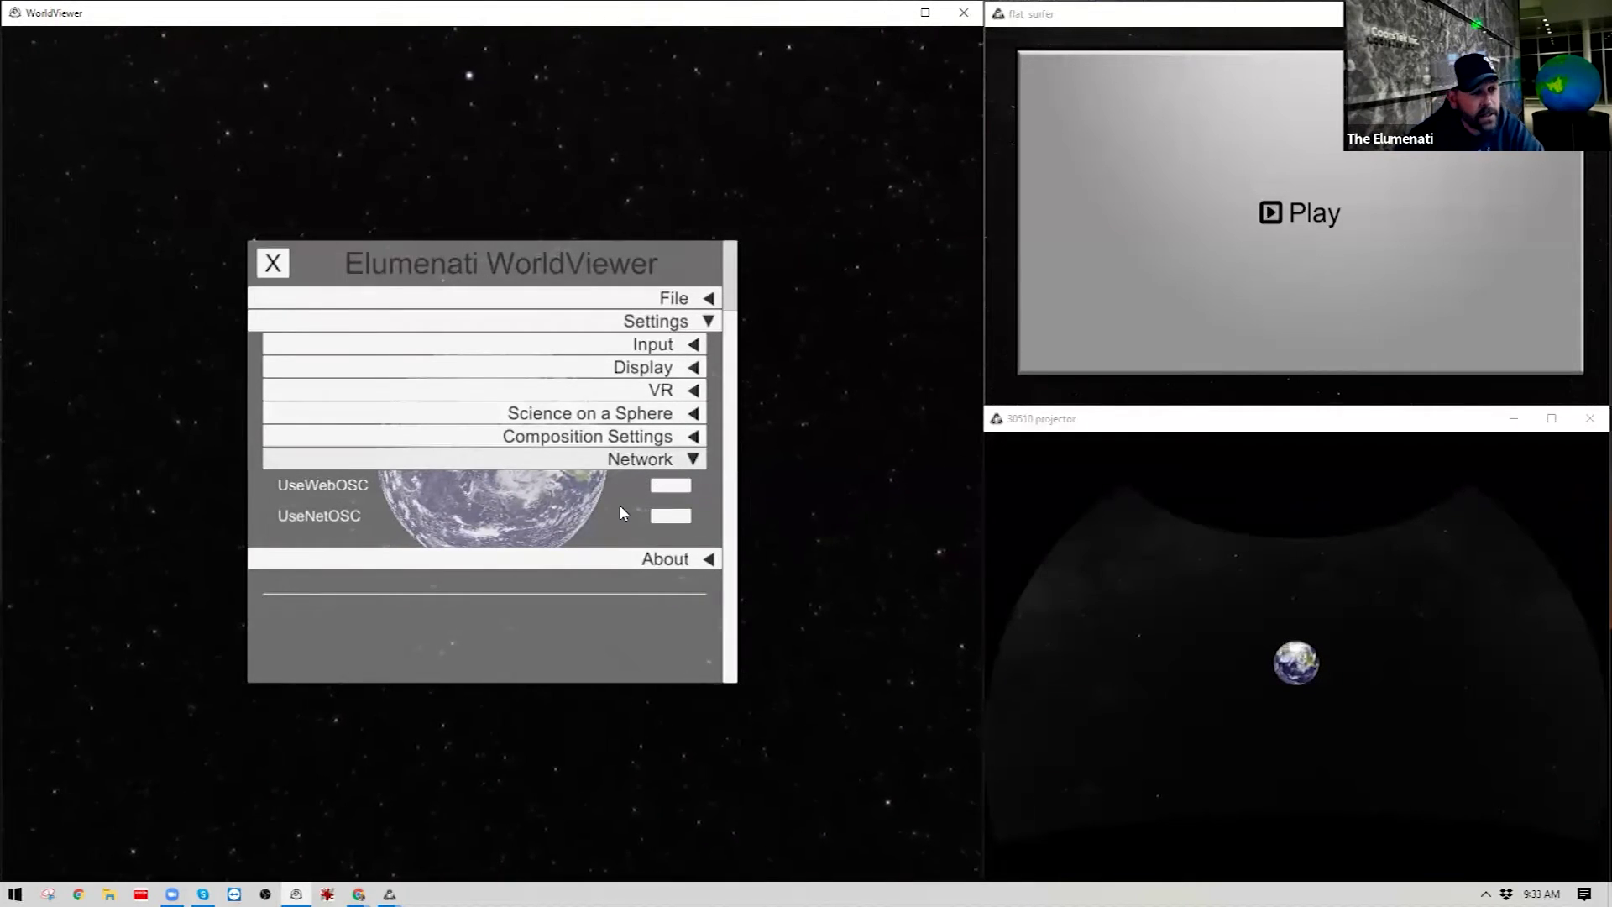
pyautogui.click(692, 460)
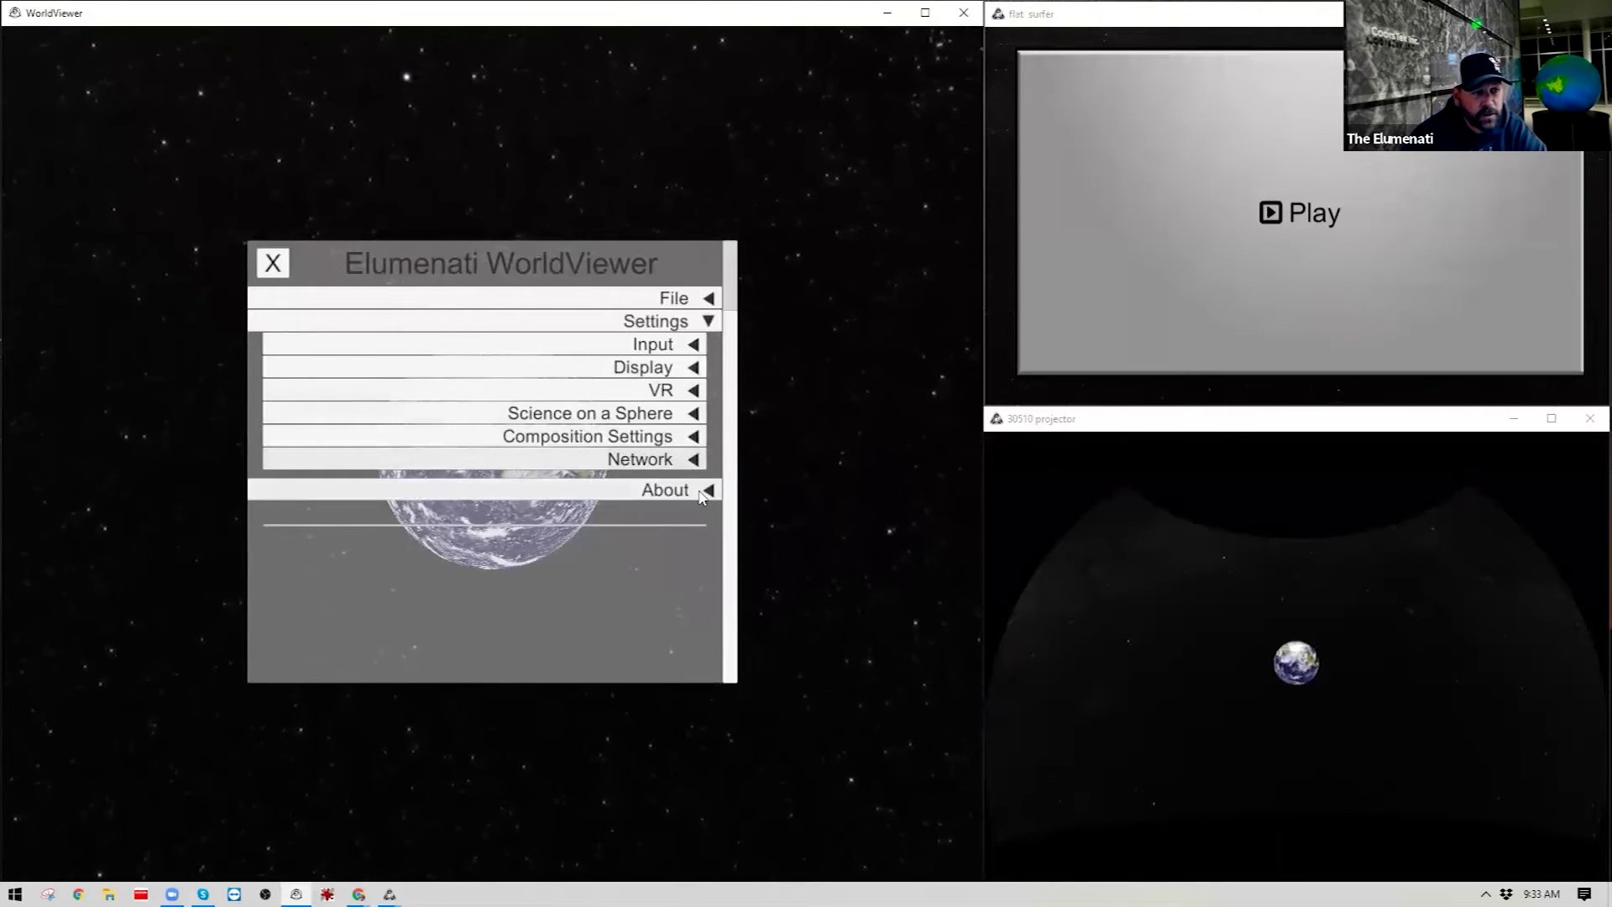
pyautogui.click(708, 490)
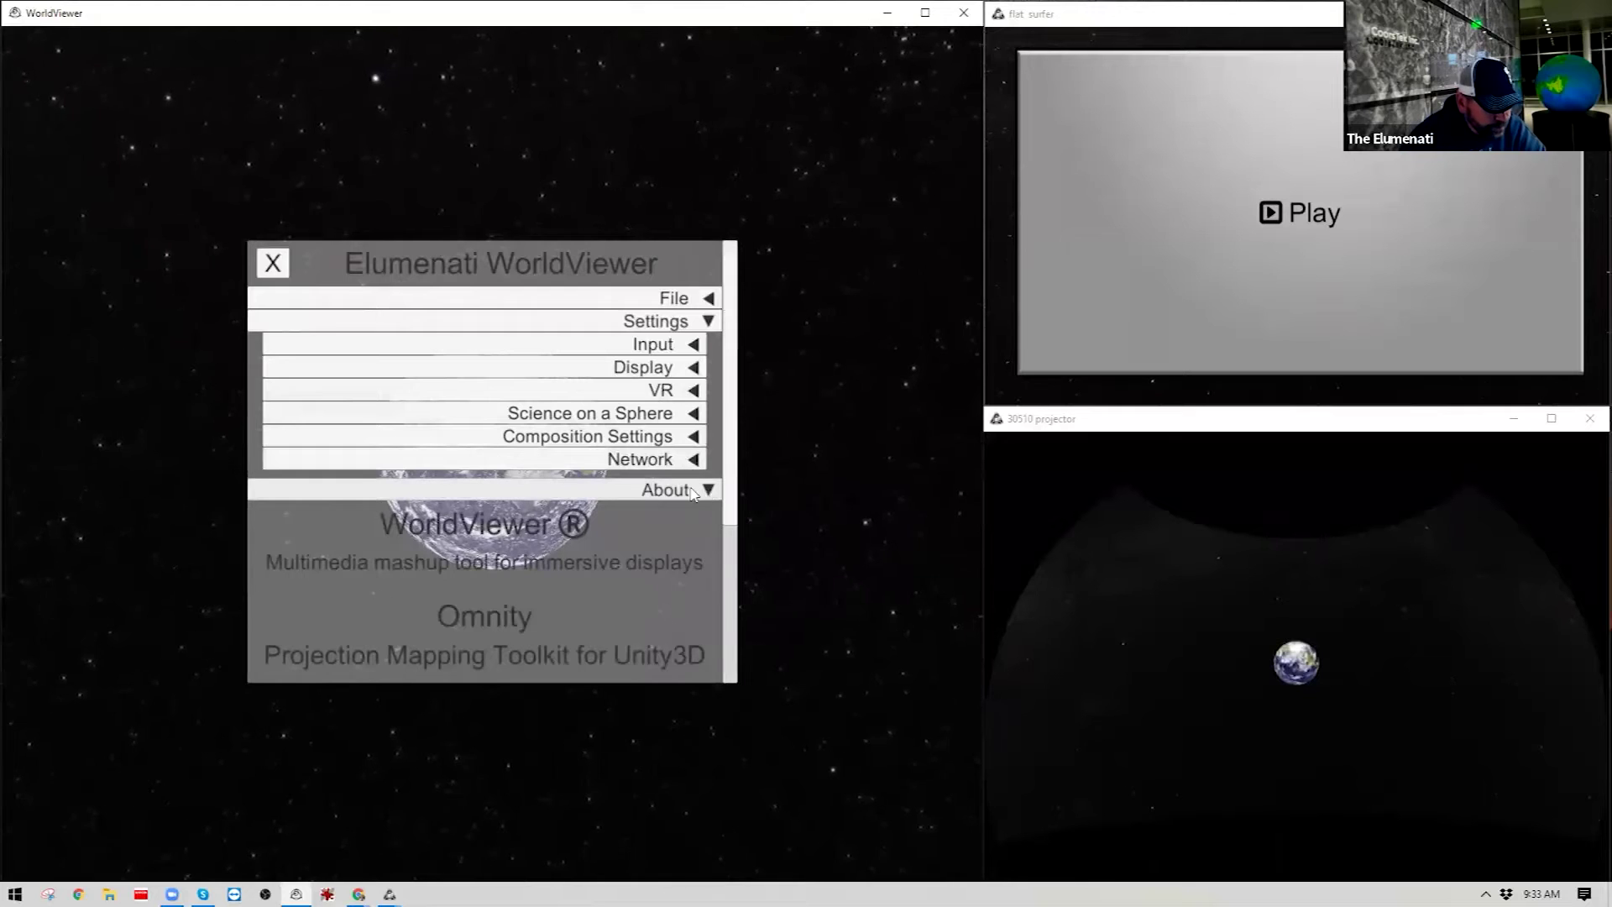
pyautogui.click(695, 324)
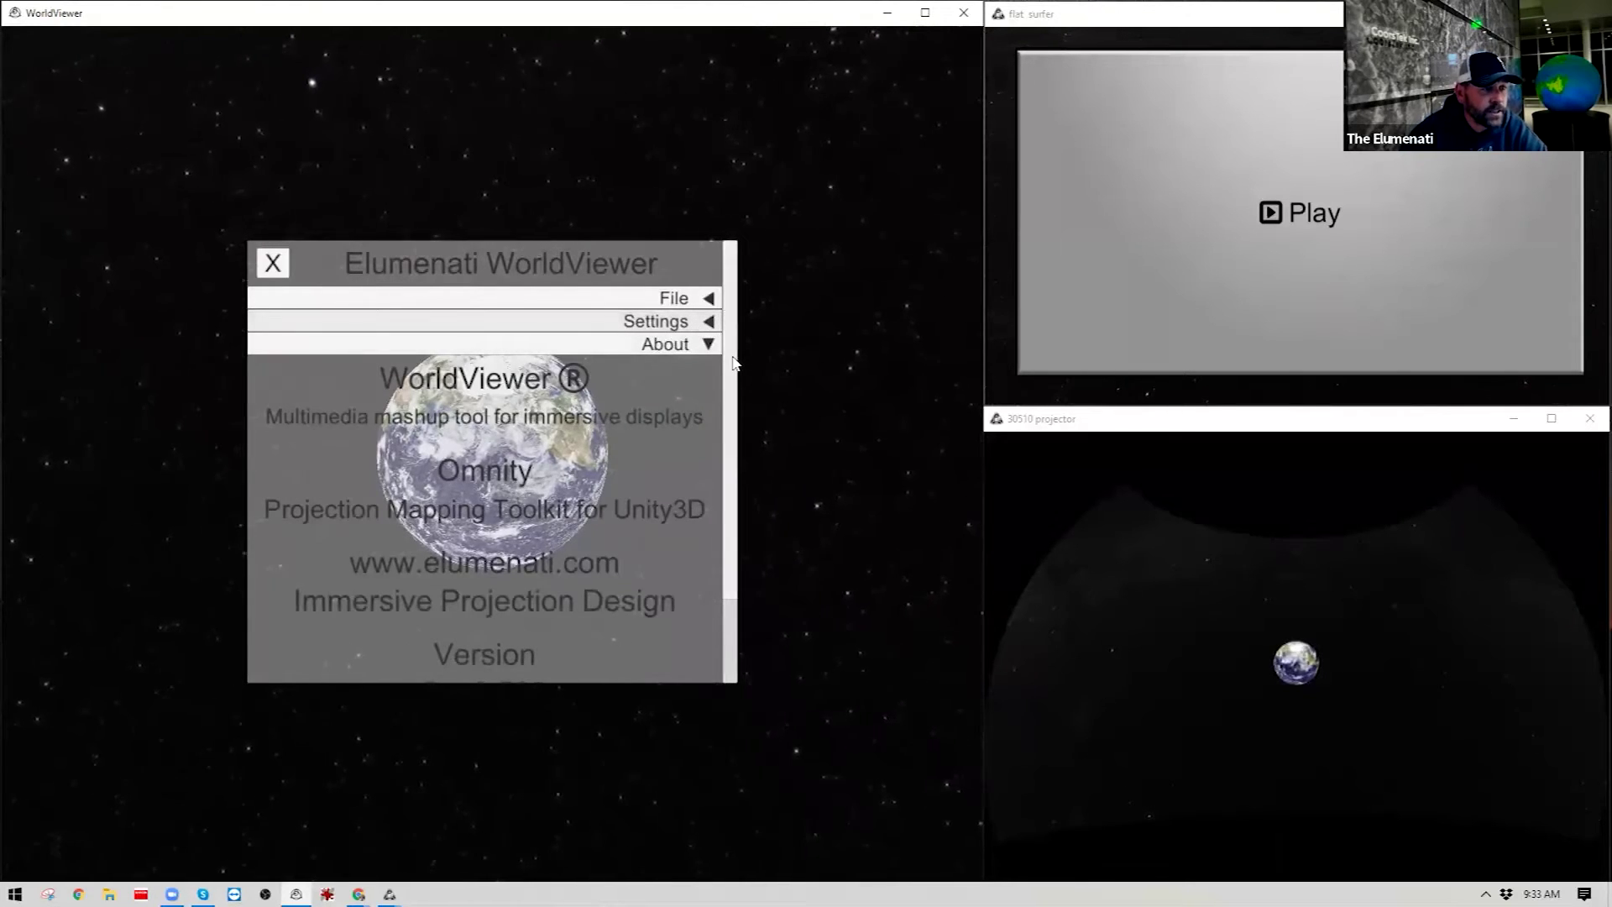
# Step: Read through the About information down to the version details, then close the WorldViewer settings overlay
pyautogui.scroll(-1, 734, 371)
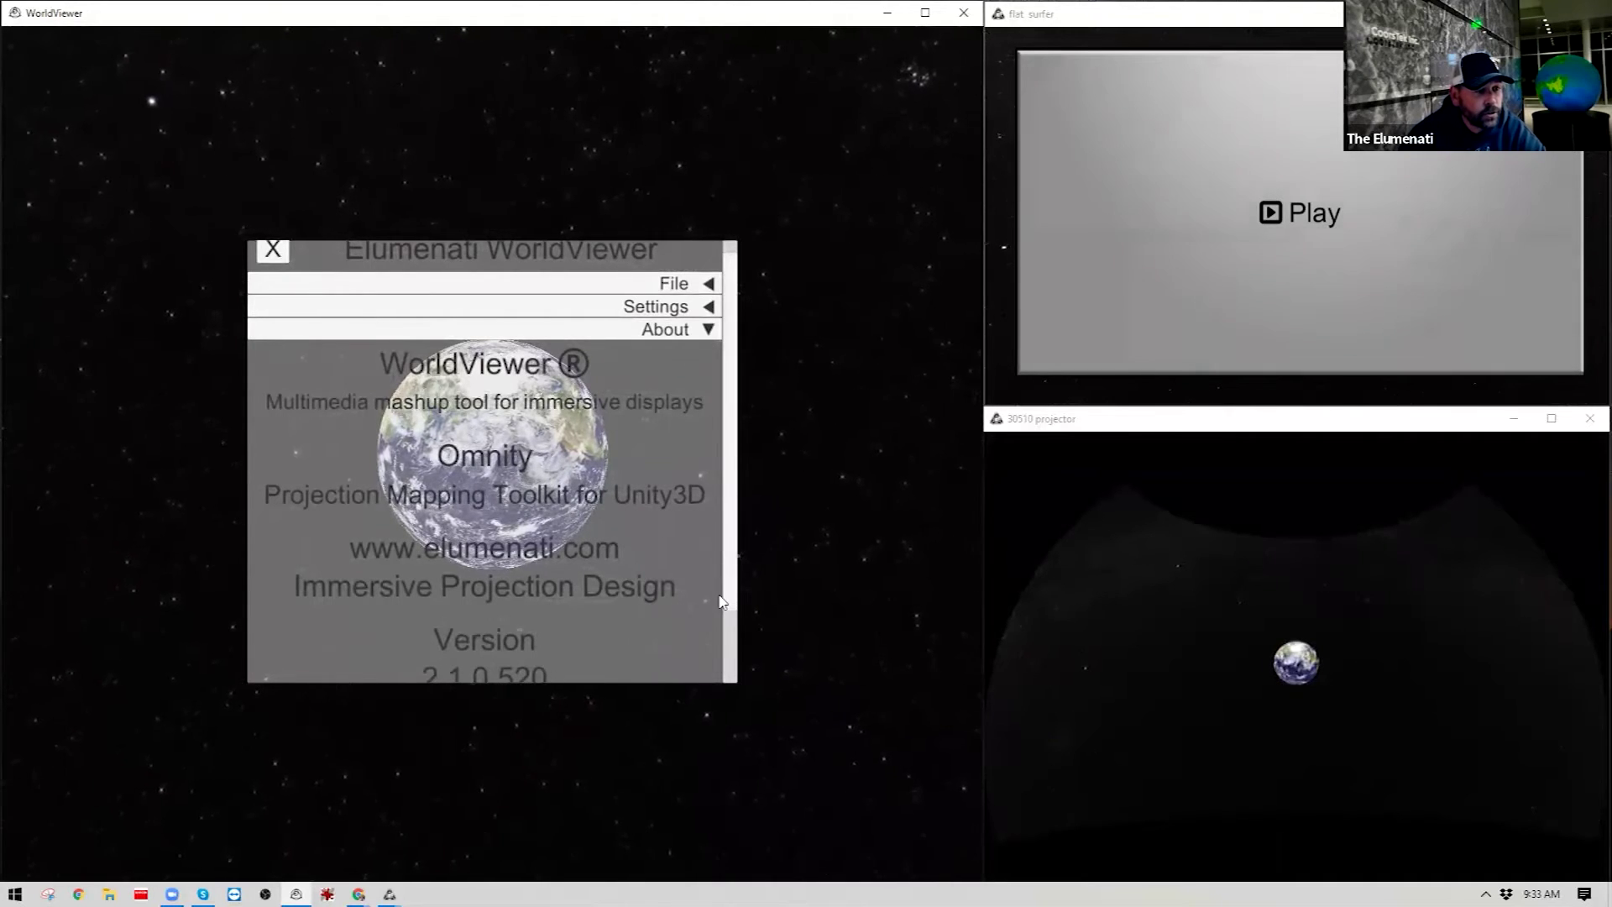
pyautogui.scroll(-3, 719, 601)
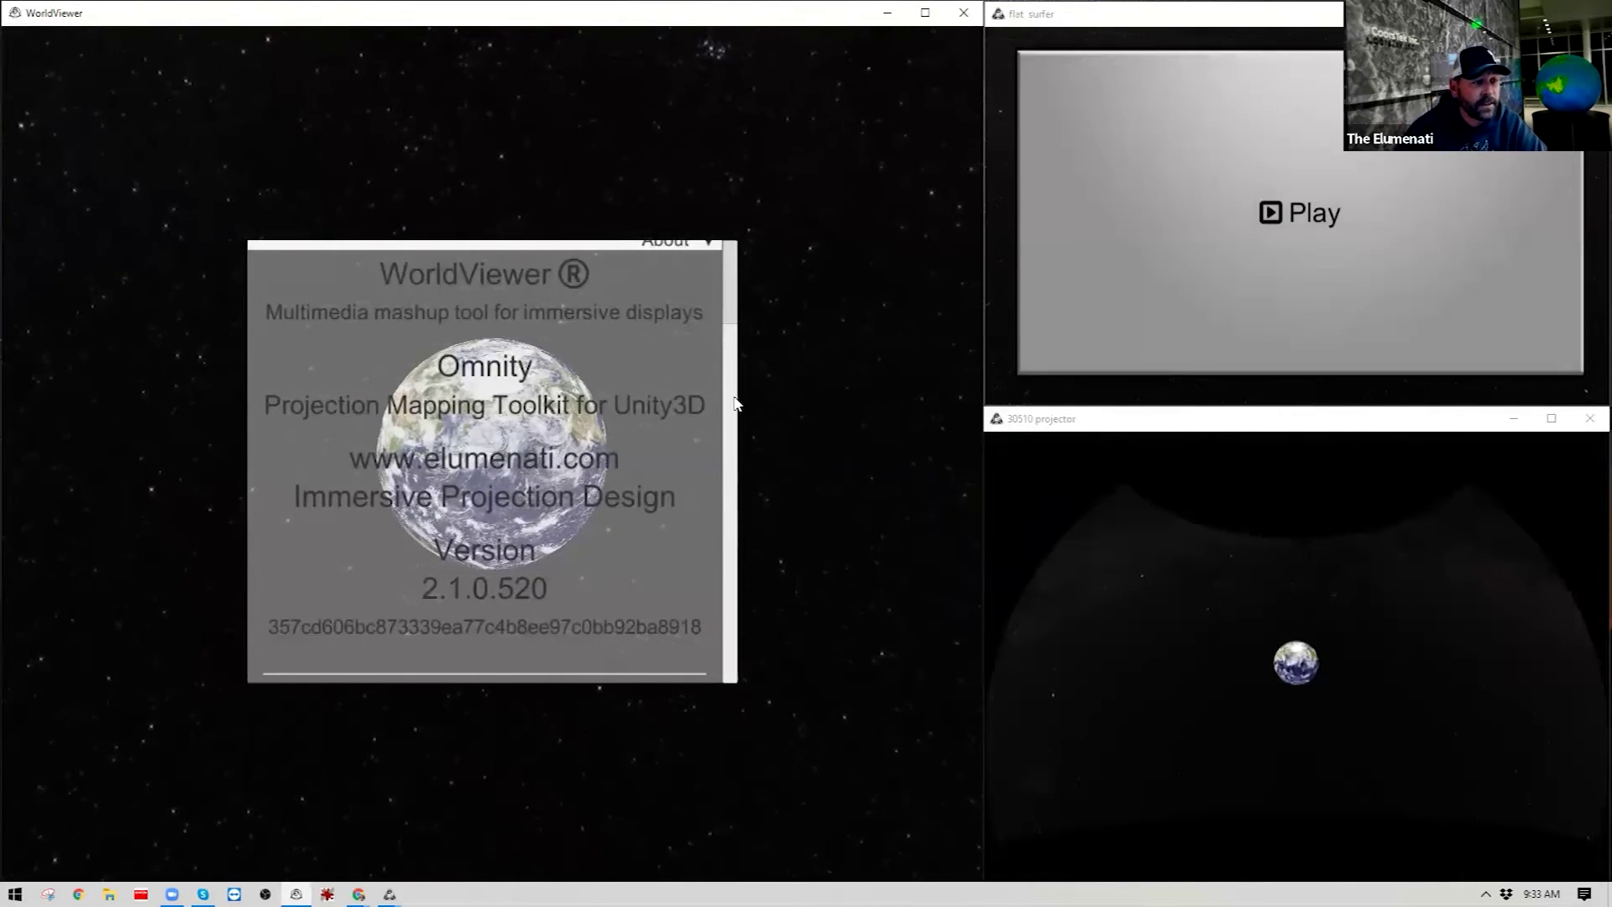
pyautogui.scroll(3, 726, 399)
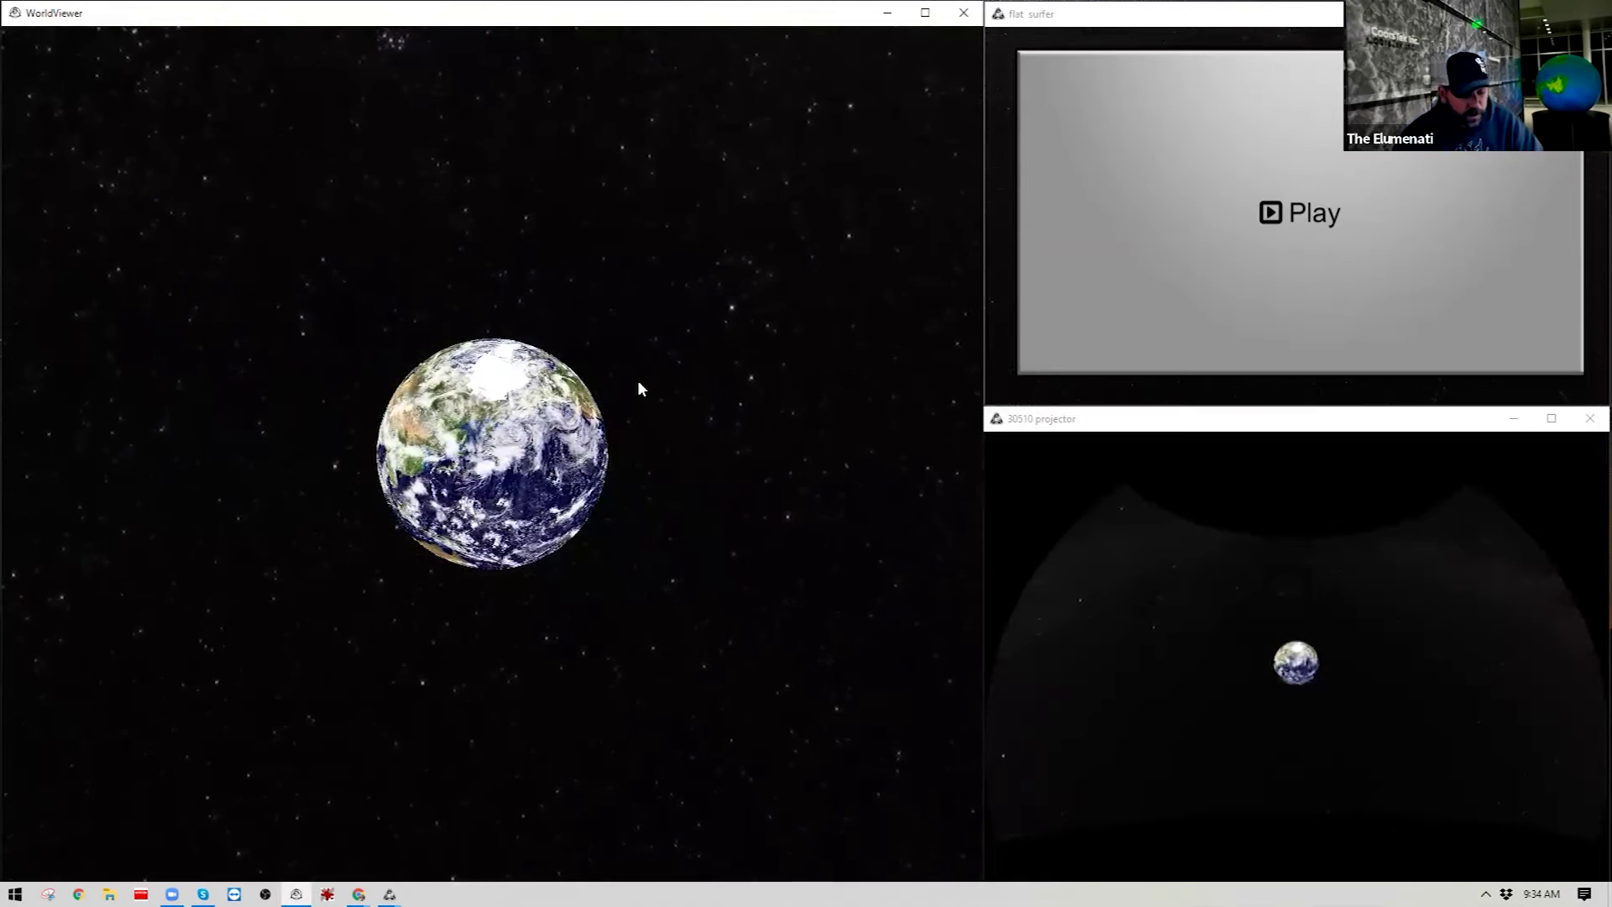
# Step: Show the composition grid and select the empty BackgroundMusic cell in Chapter_2
pyautogui.press('Tab')
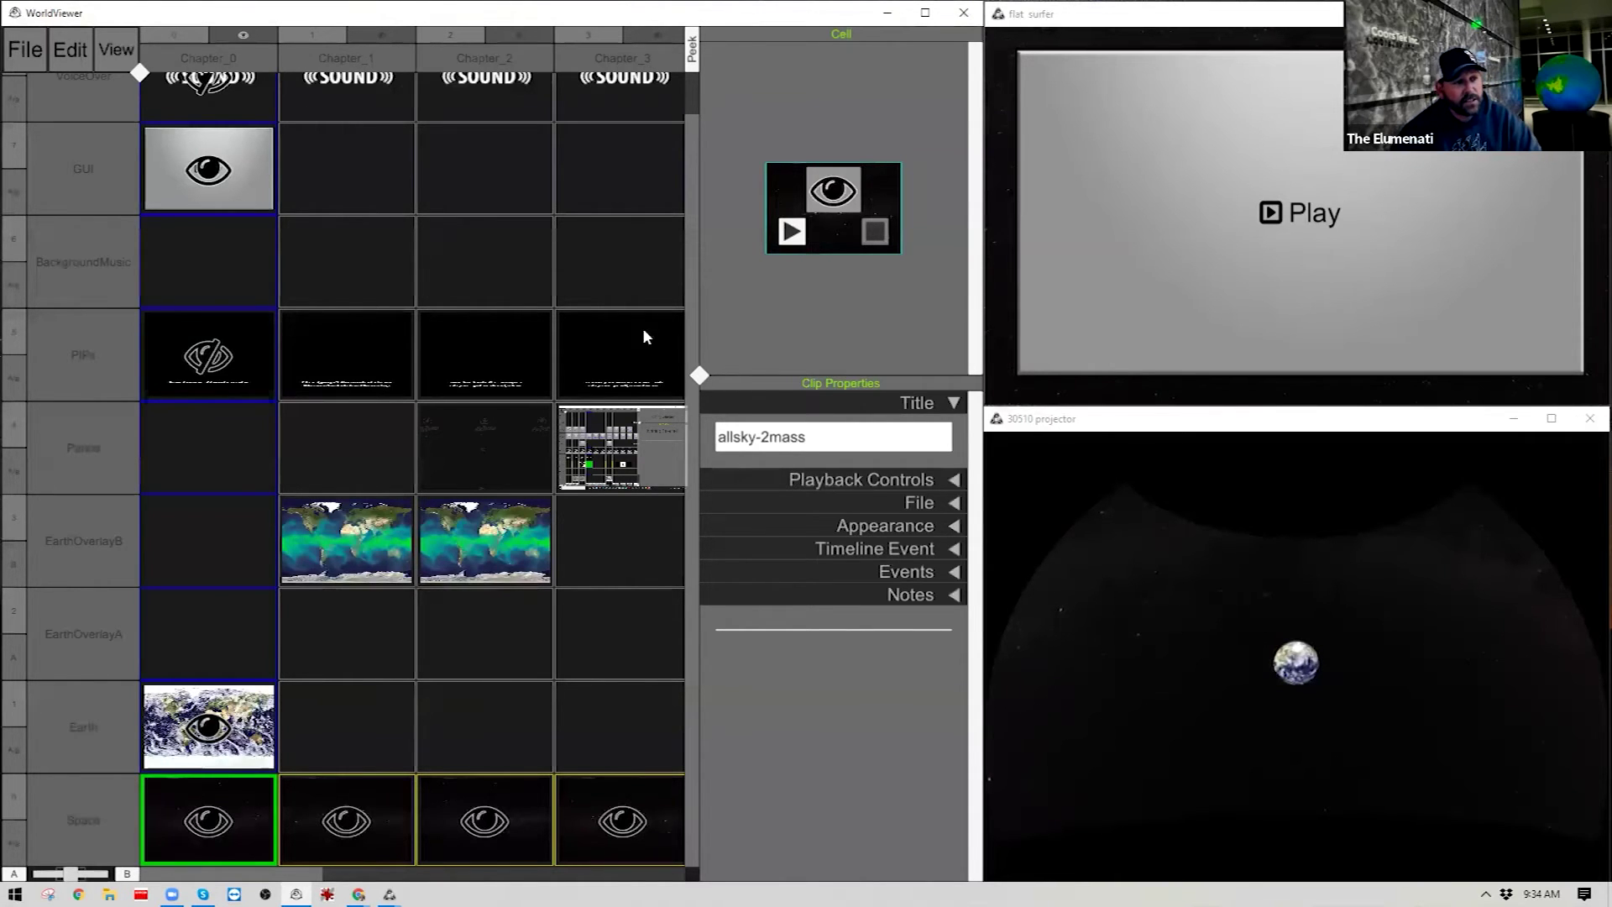
pyautogui.click(537, 312)
pyautogui.click(526, 271)
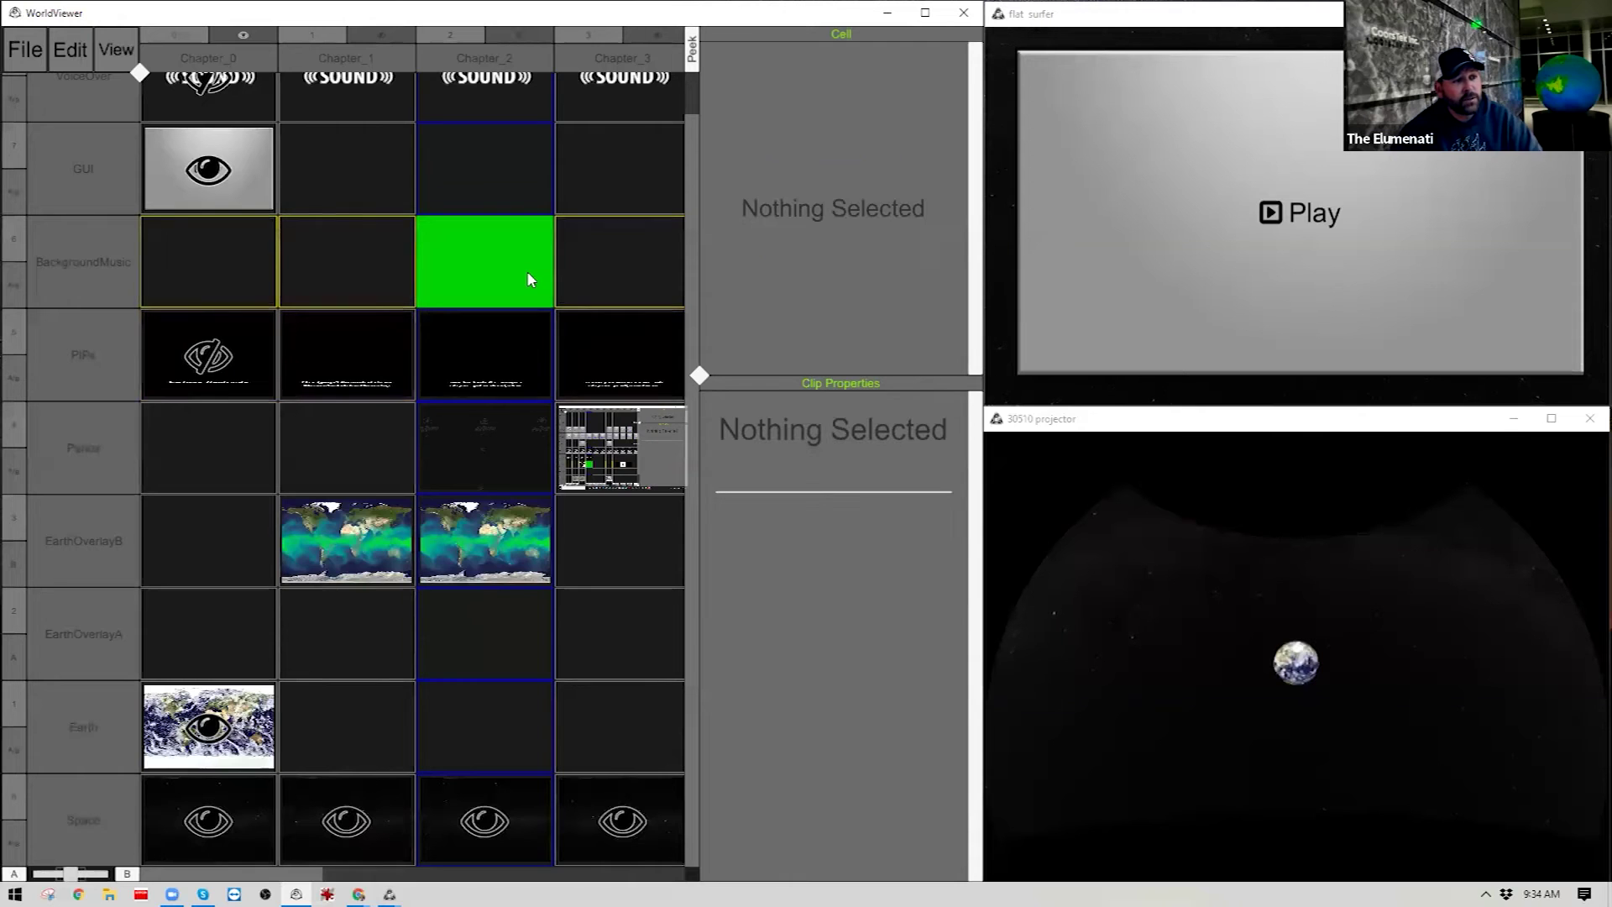
# Step: Switch repeatedly between the composition grid and the full scene view, including with Peek, finishing with the grid shown
pyautogui.press('Tab')
pyautogui.press('Tab')
pyautogui.press('Tab')
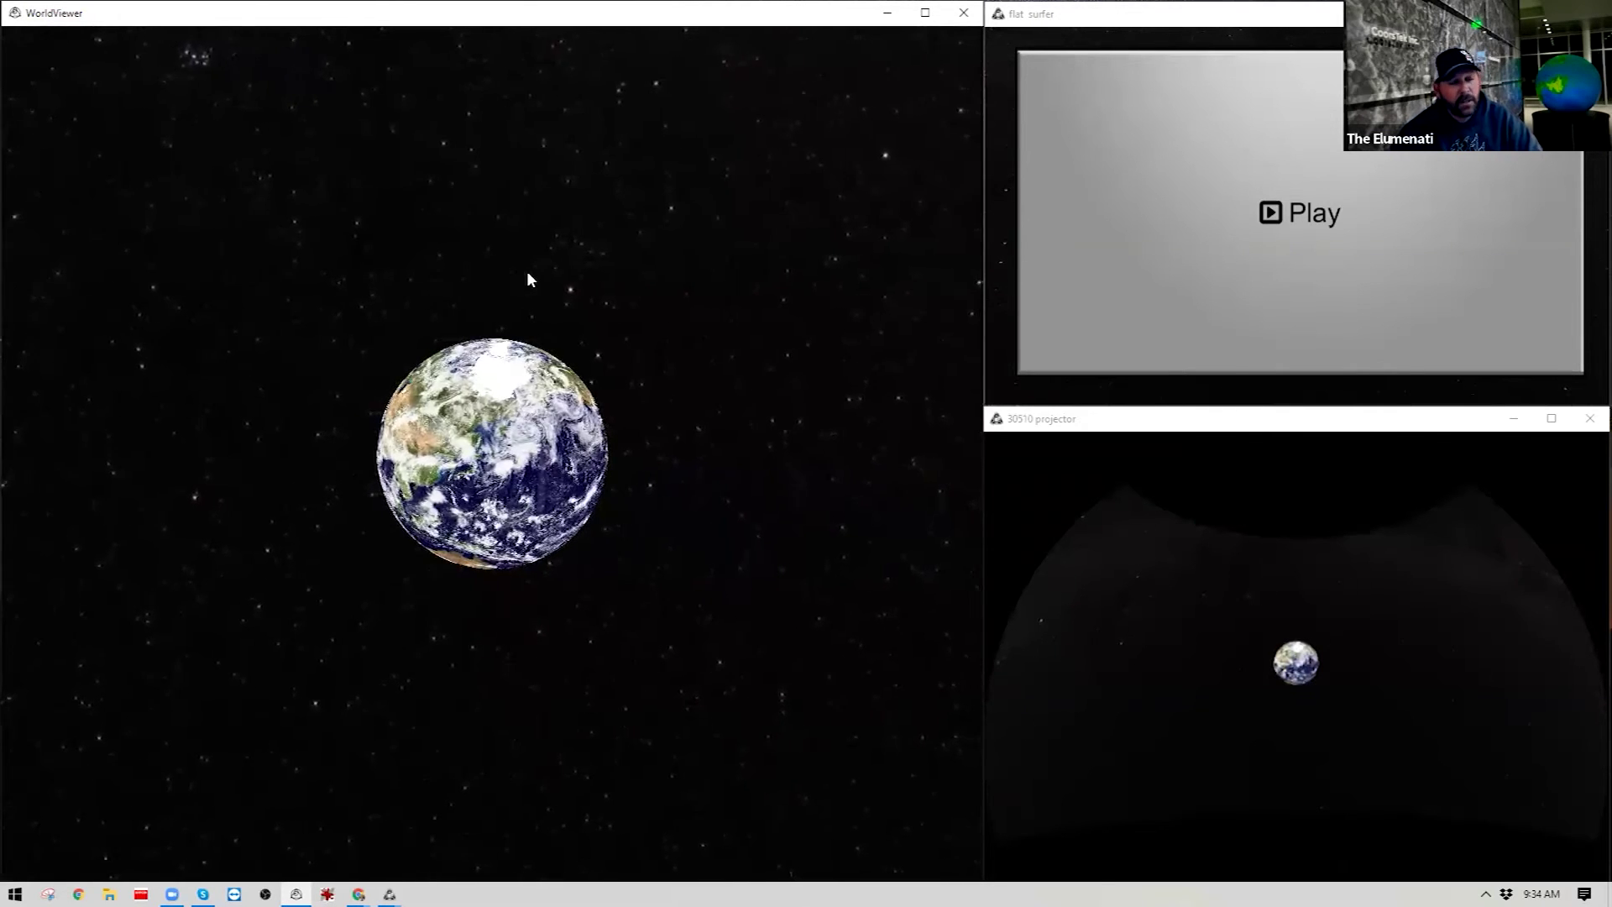
pyautogui.press('Tab')
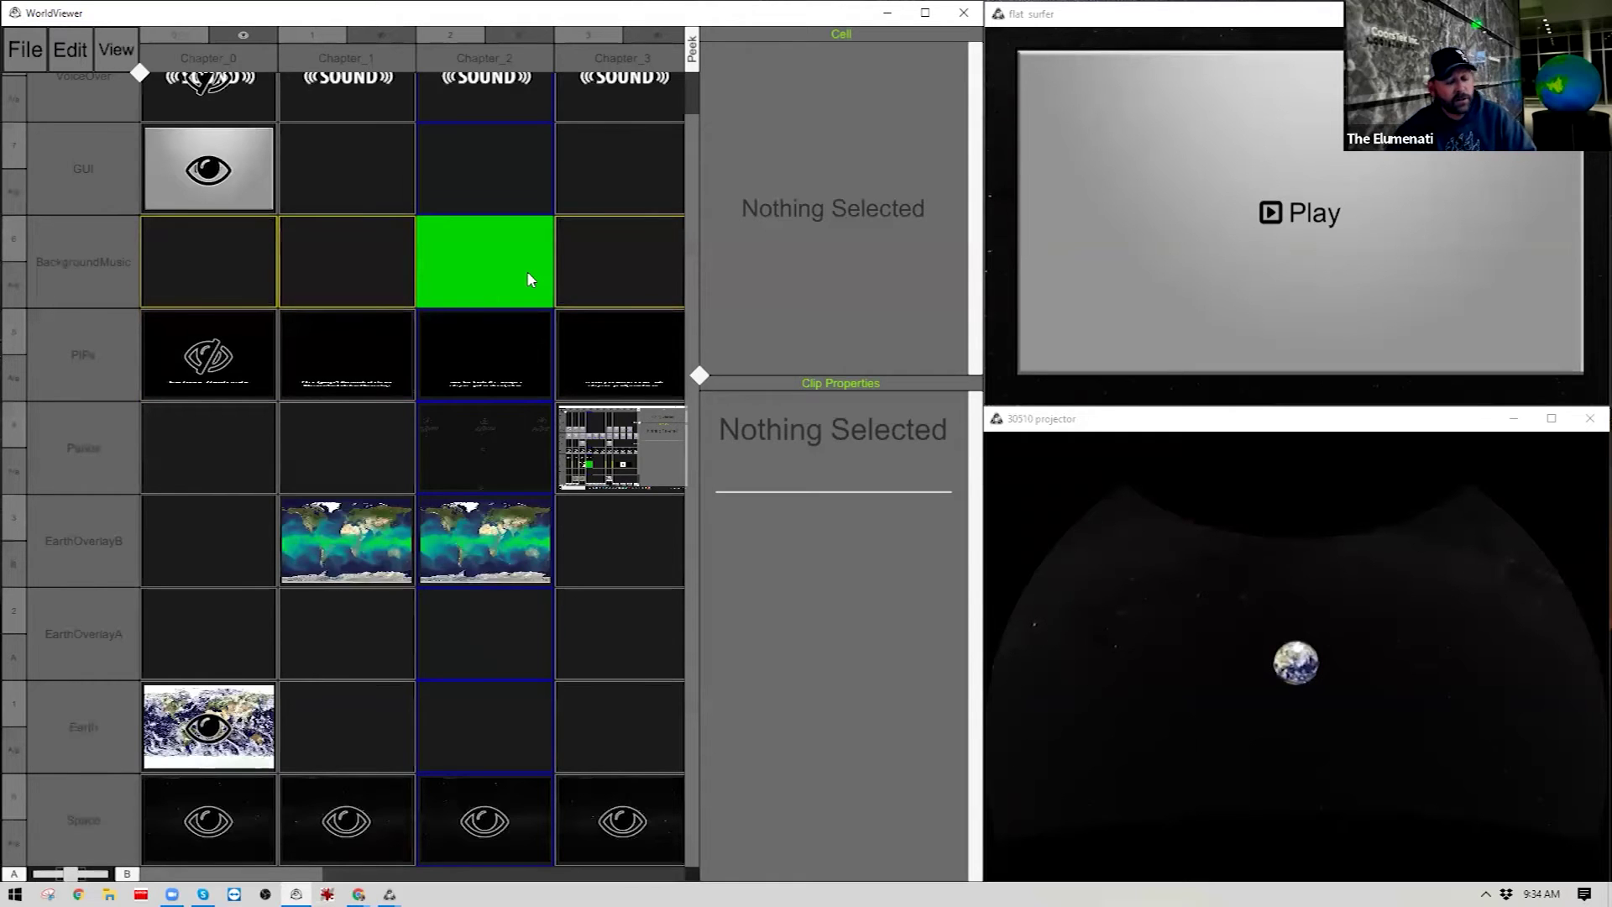
pyautogui.click(694, 54)
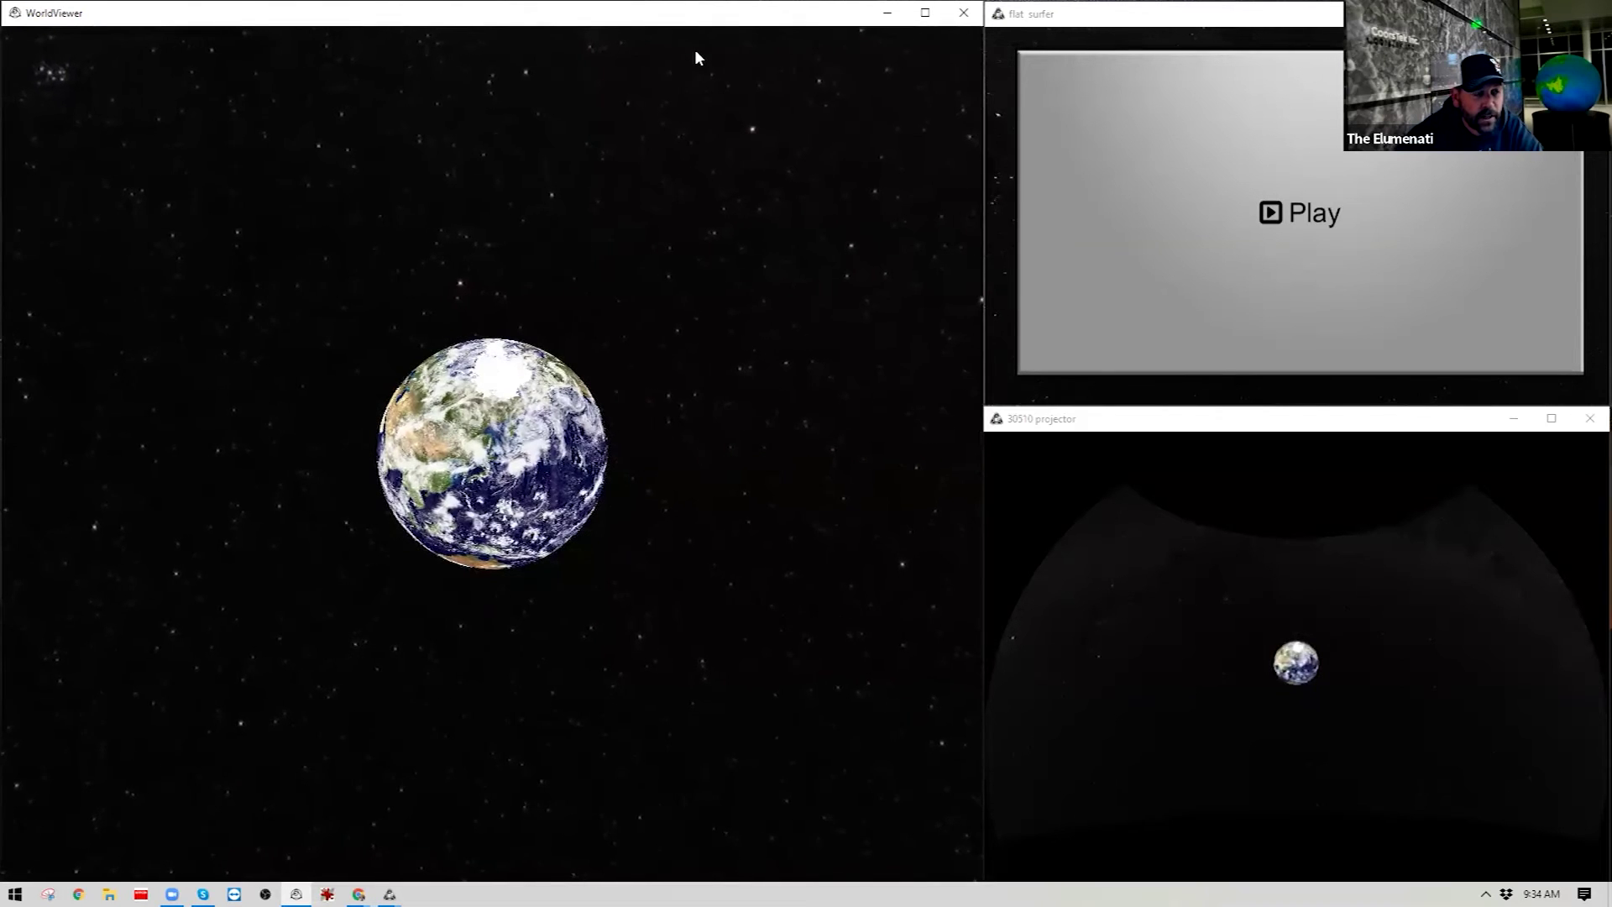
pyautogui.click(693, 49)
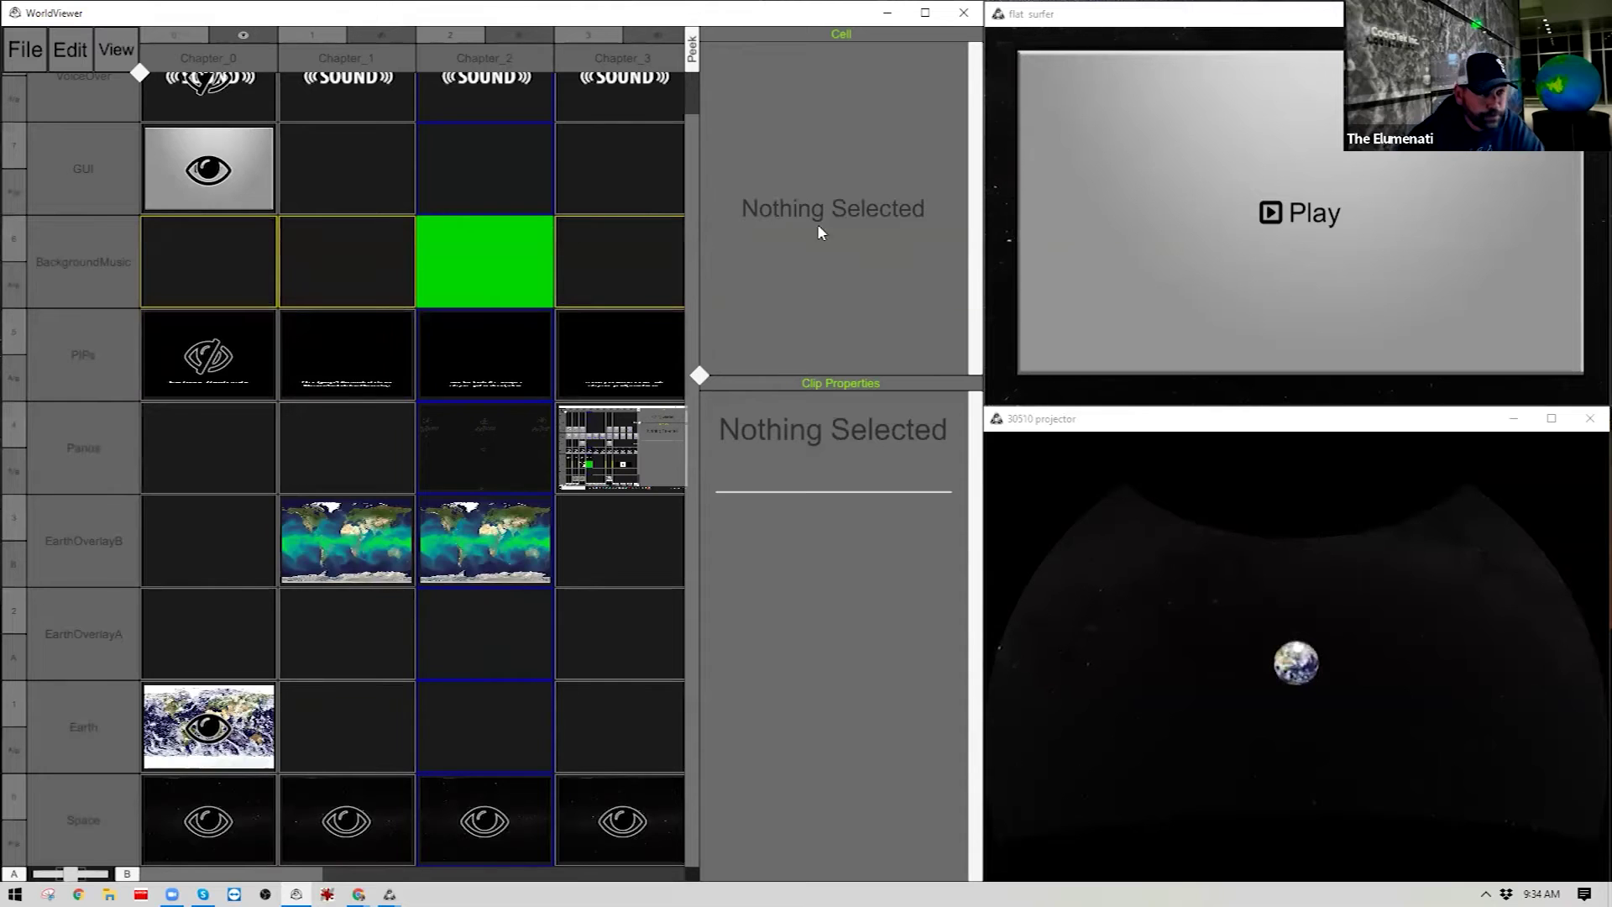
# Step: Maximize the WorldViewer window, review the composition's file commands without choosing one, and select the Panos track
pyautogui.click(924, 25)
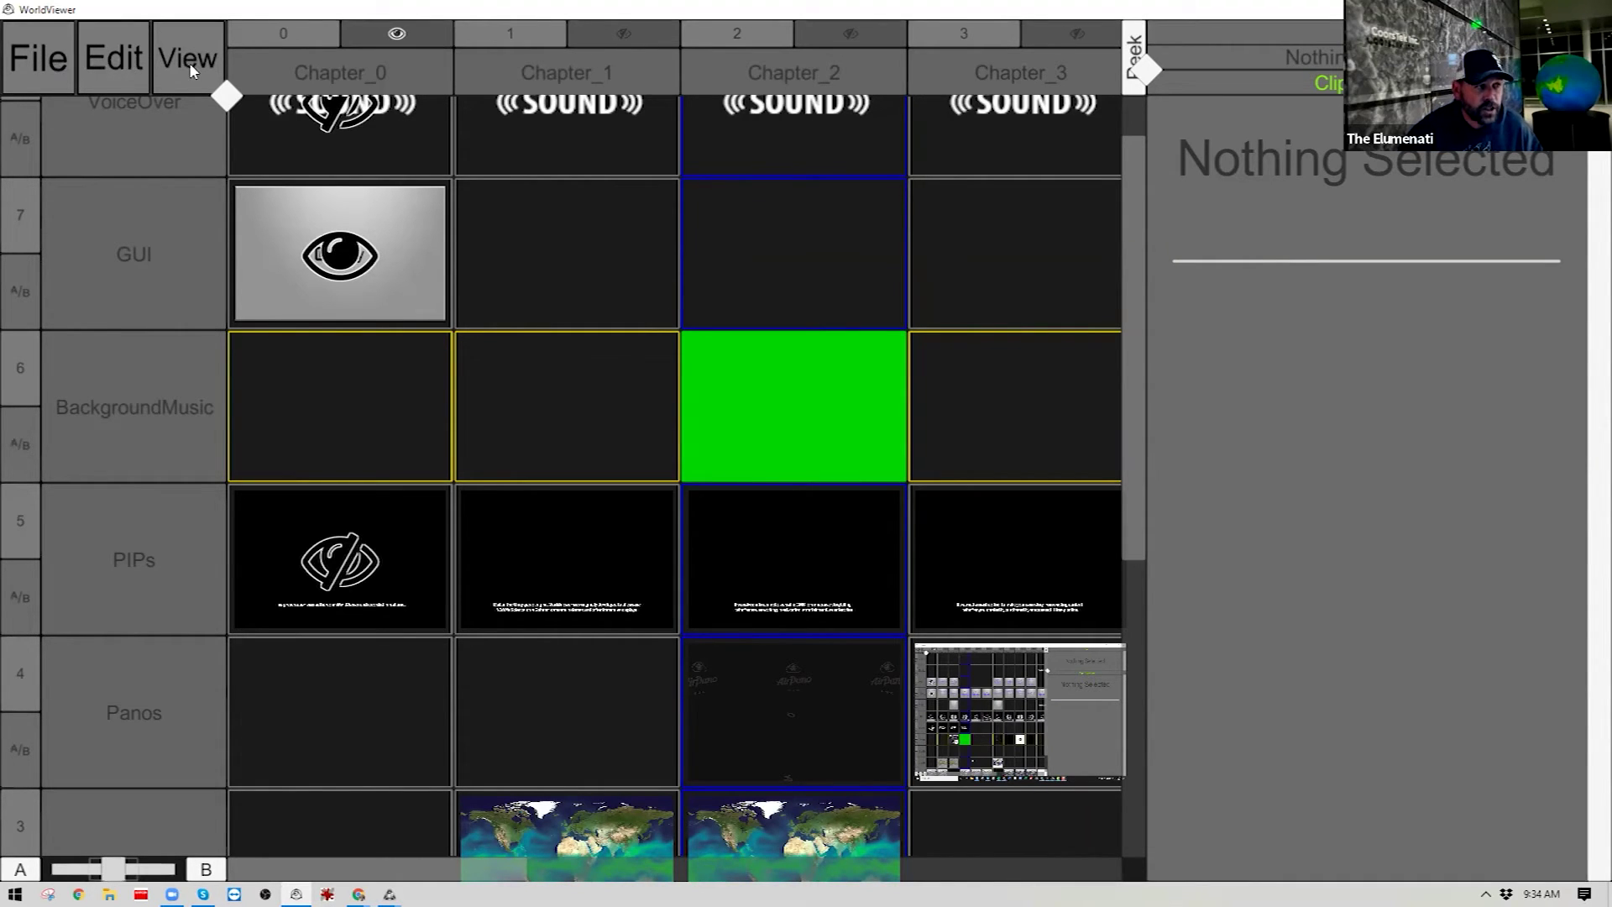
pyautogui.click(49, 59)
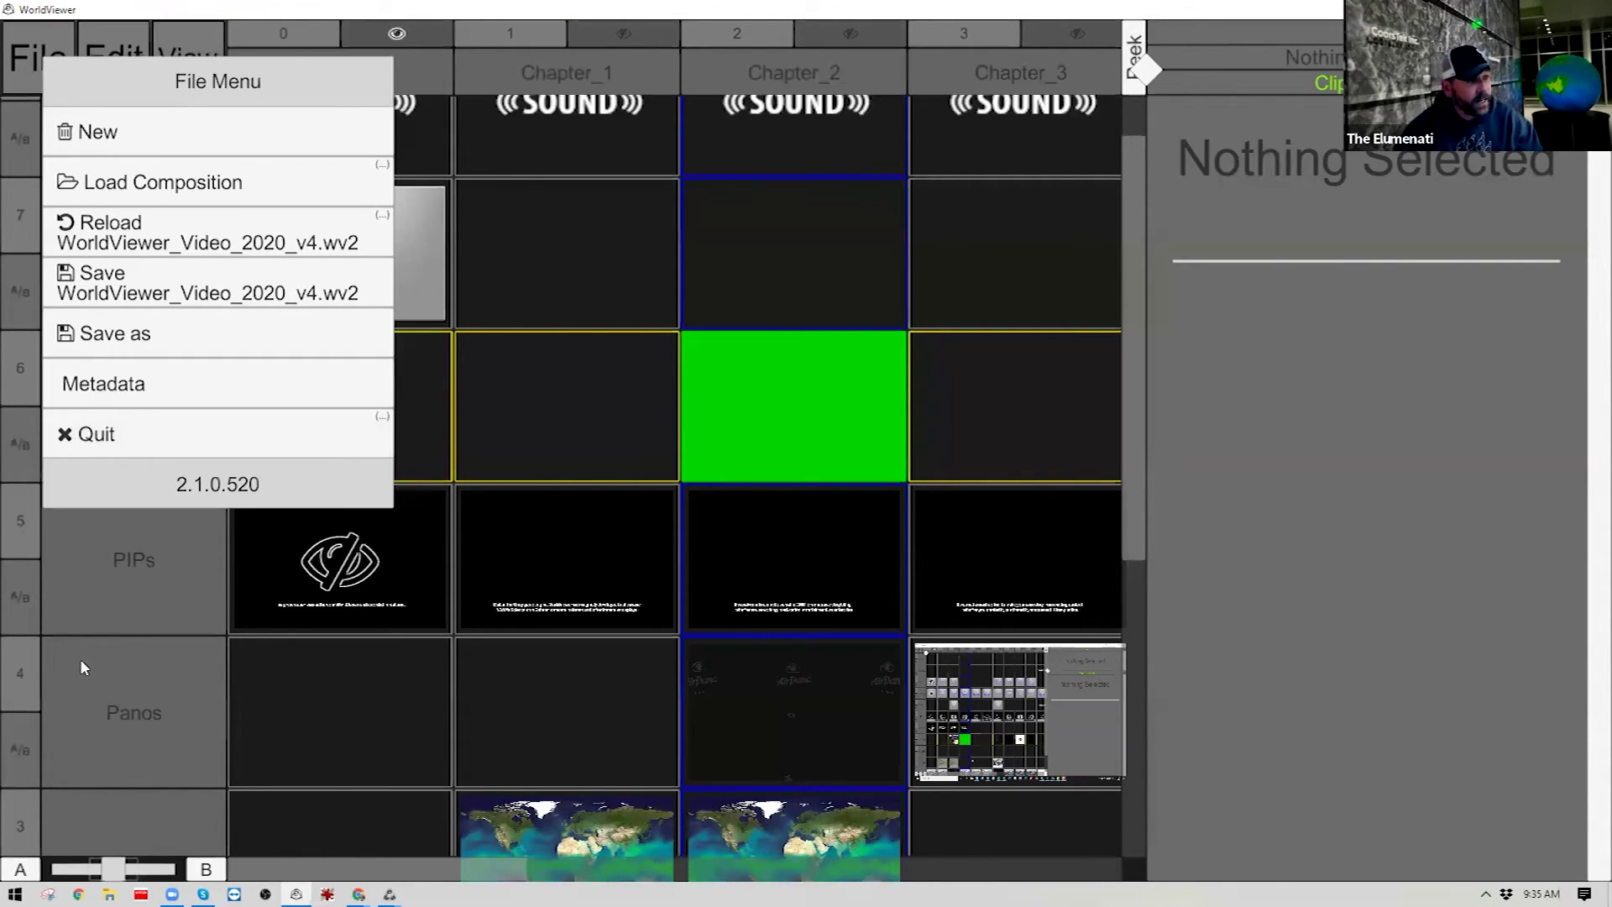
pyautogui.click(79, 715)
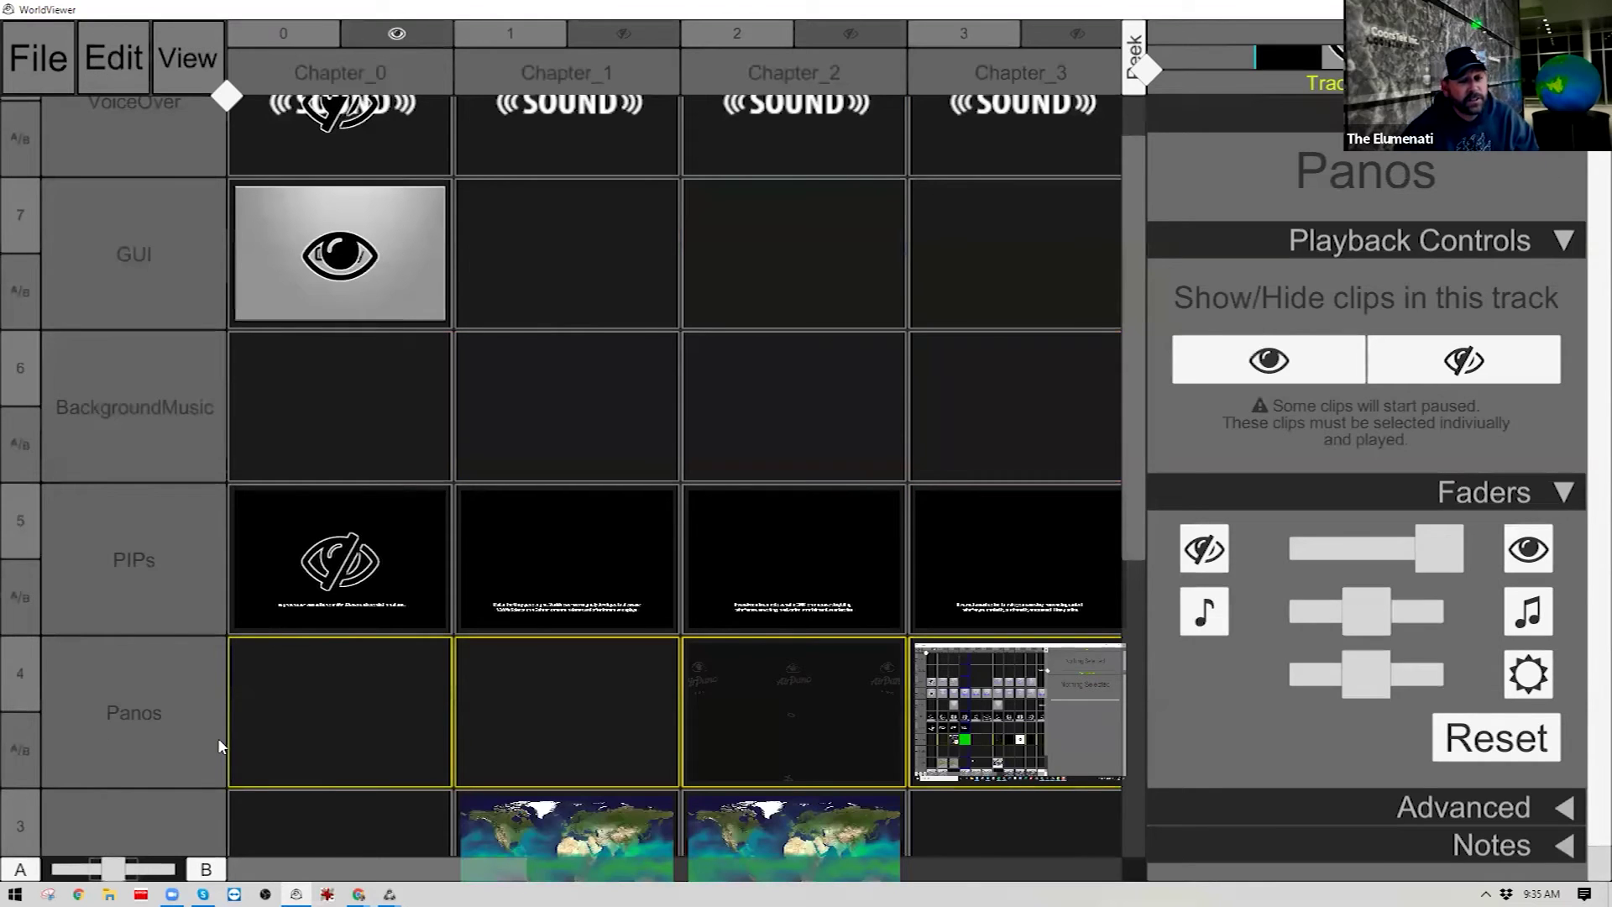
# Step: Review the editing commands and bring up Preferences, then close them to return to the grid
pyautogui.click(109, 63)
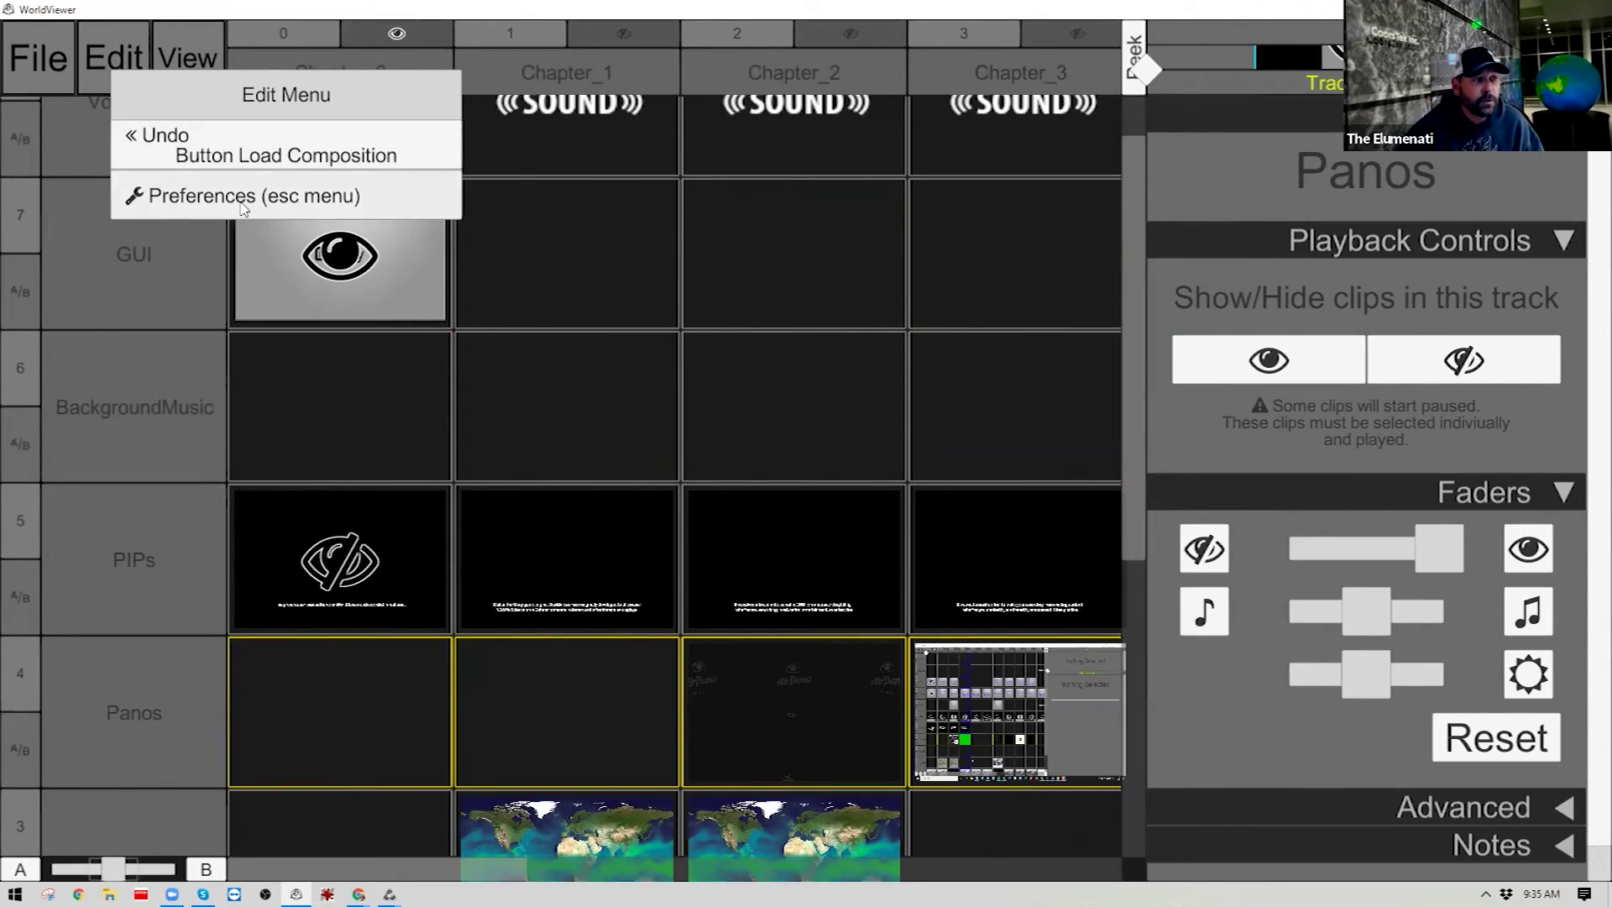
pyautogui.click(213, 198)
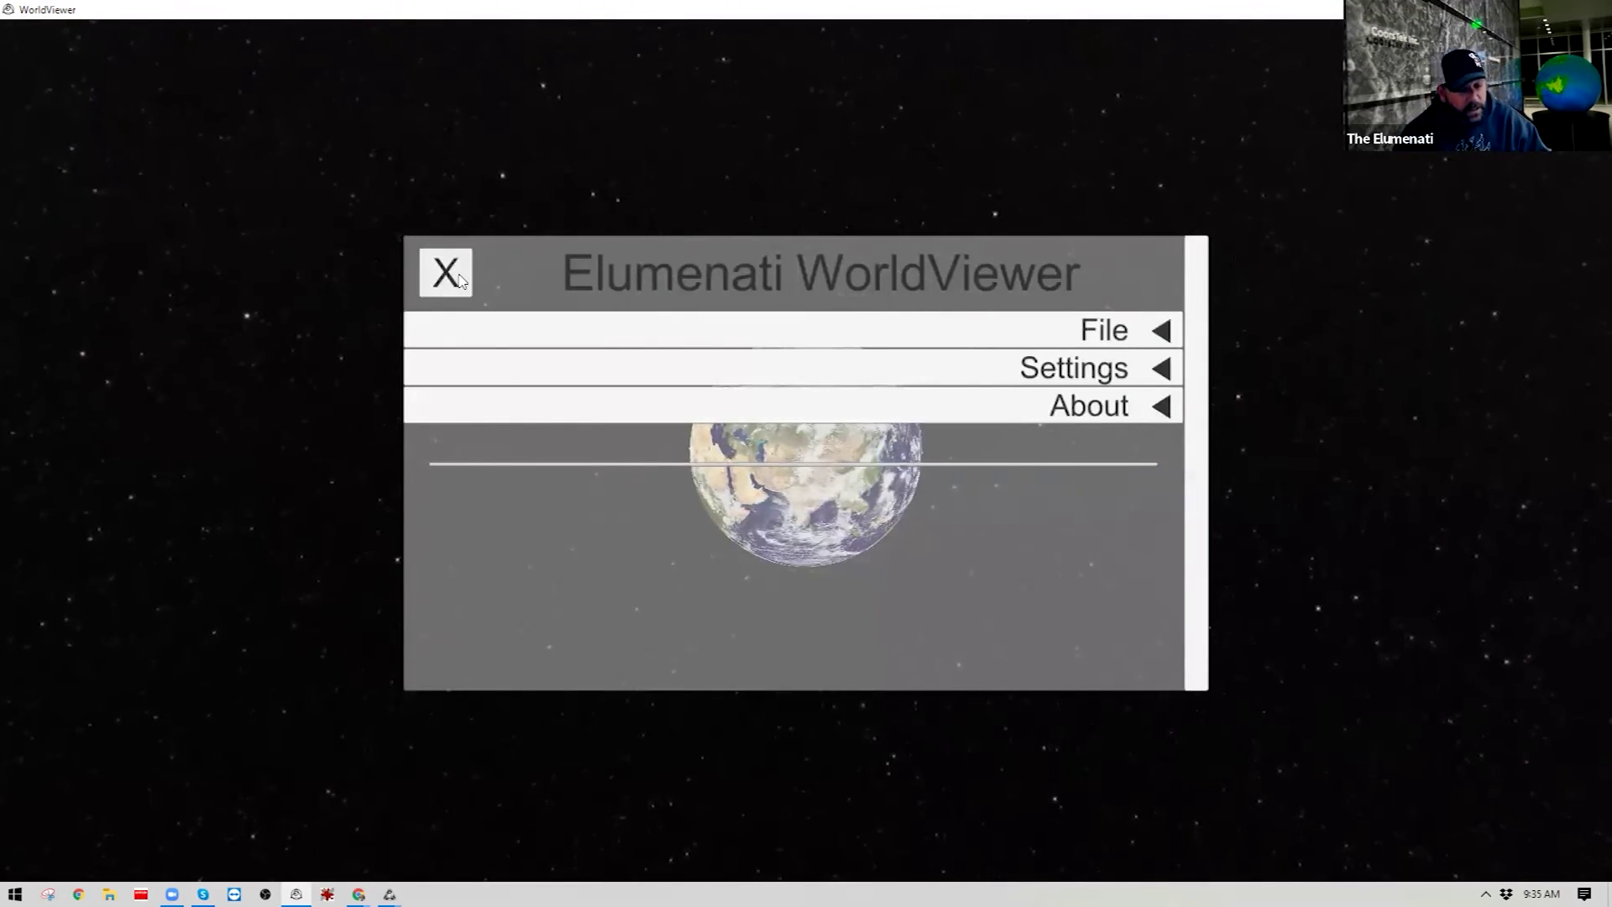
pyautogui.click(457, 277)
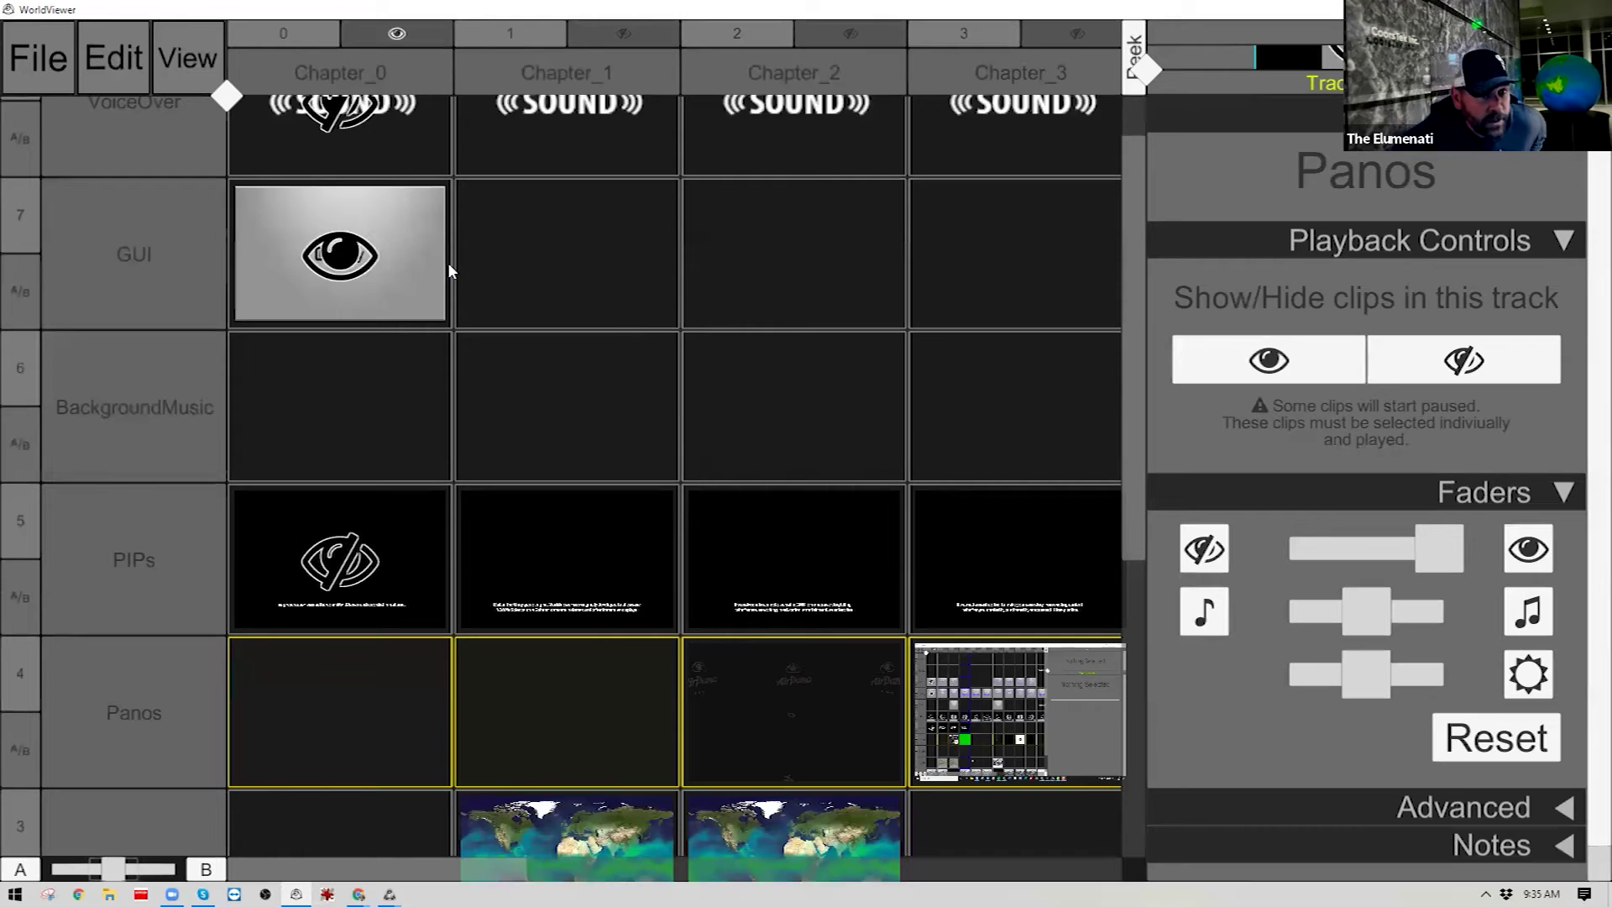
# Step: Inspect the properties of the VoiceOver track and the Space track, and look over the full stack of tracks between them
pyautogui.moveTo(1140, 437); pyautogui.dragTo(1140, 146)
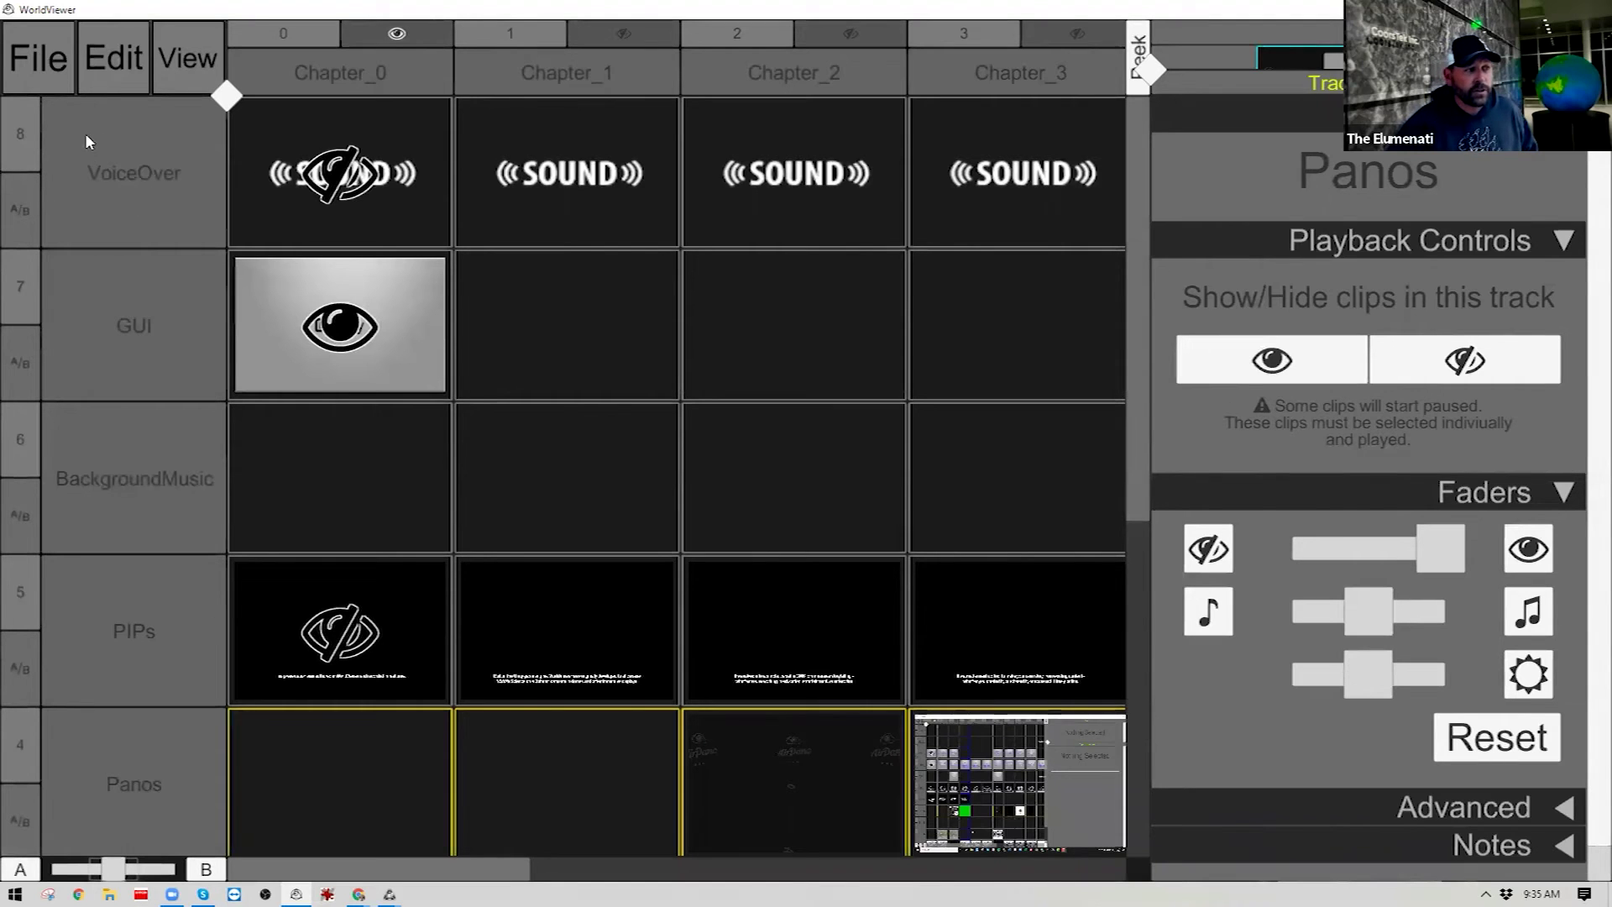
pyautogui.click(97, 158)
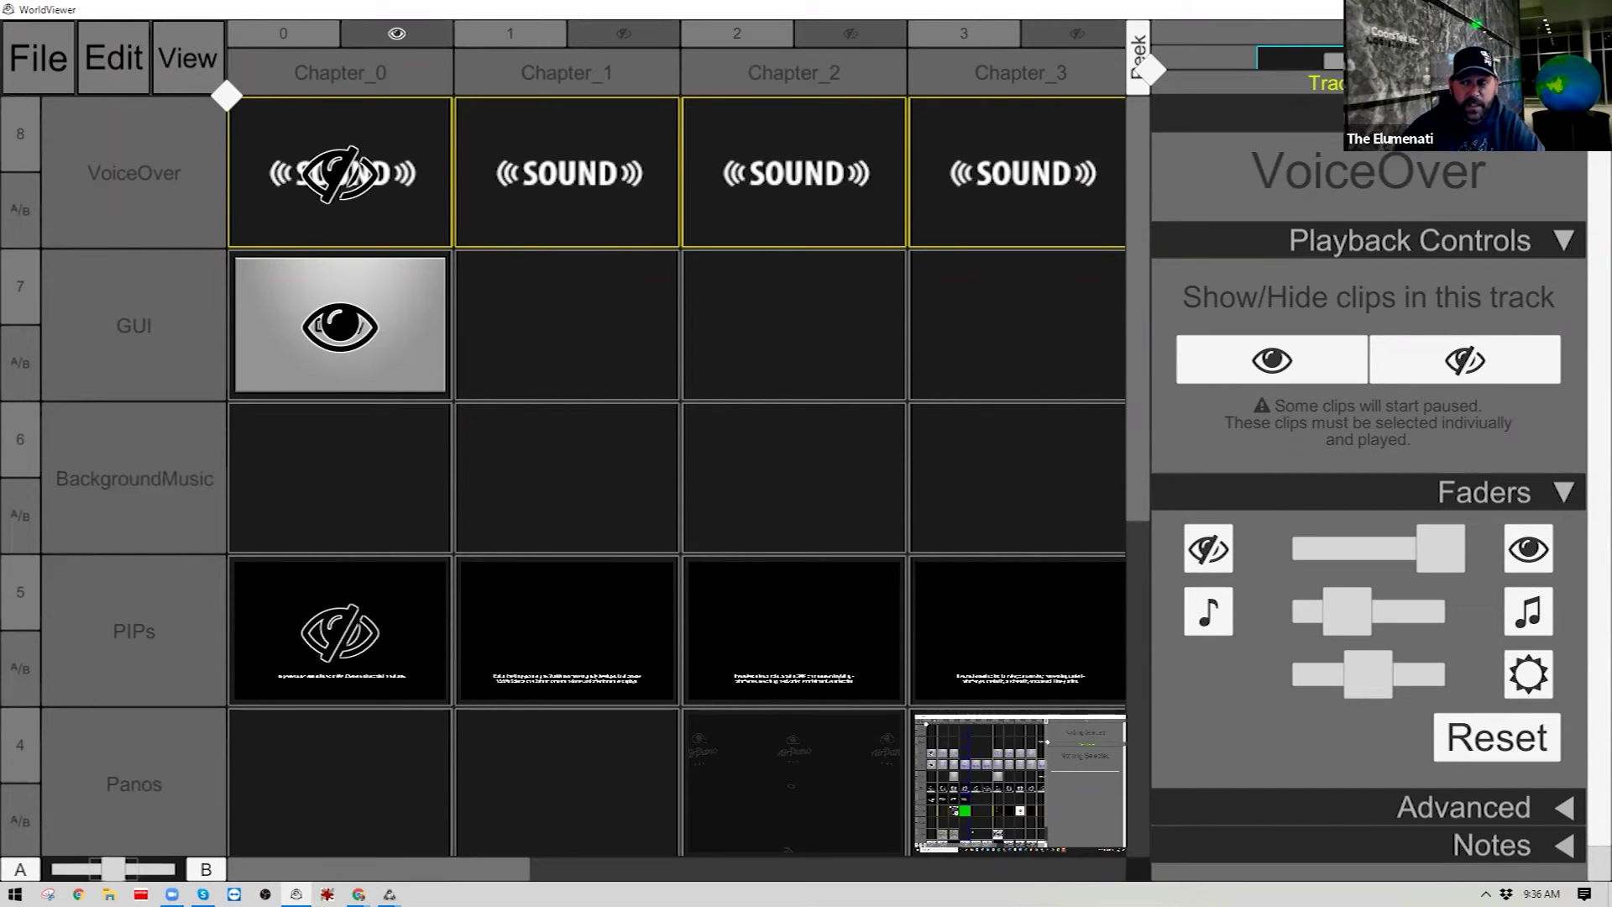
pyautogui.moveTo(1146, 292); pyautogui.dragTo(1150, 672)
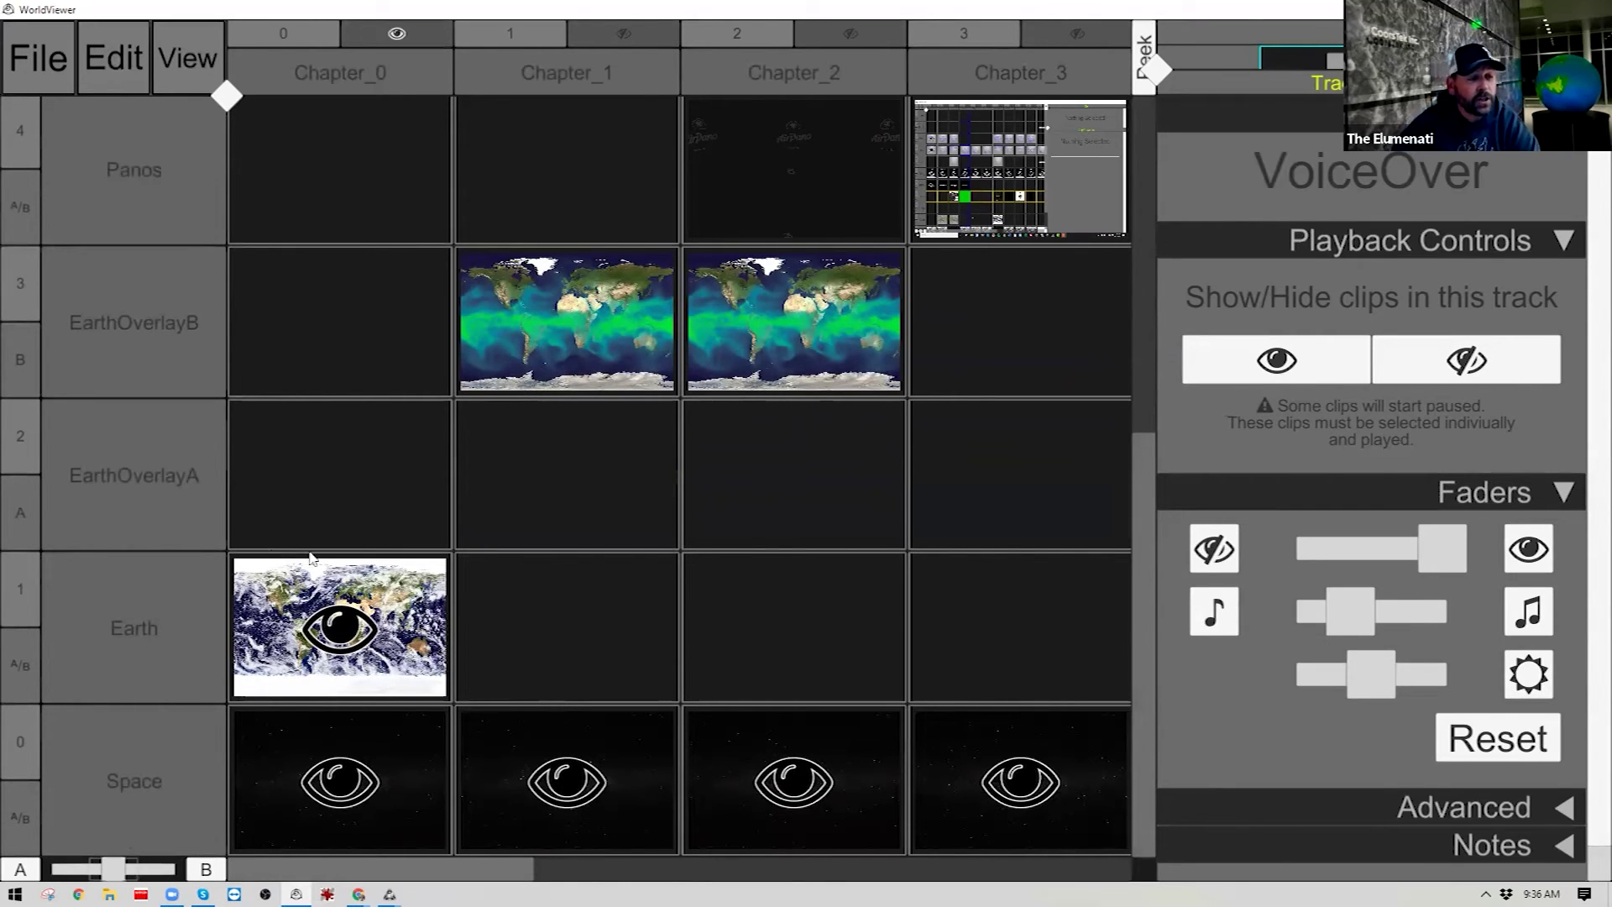
pyautogui.click(122, 748)
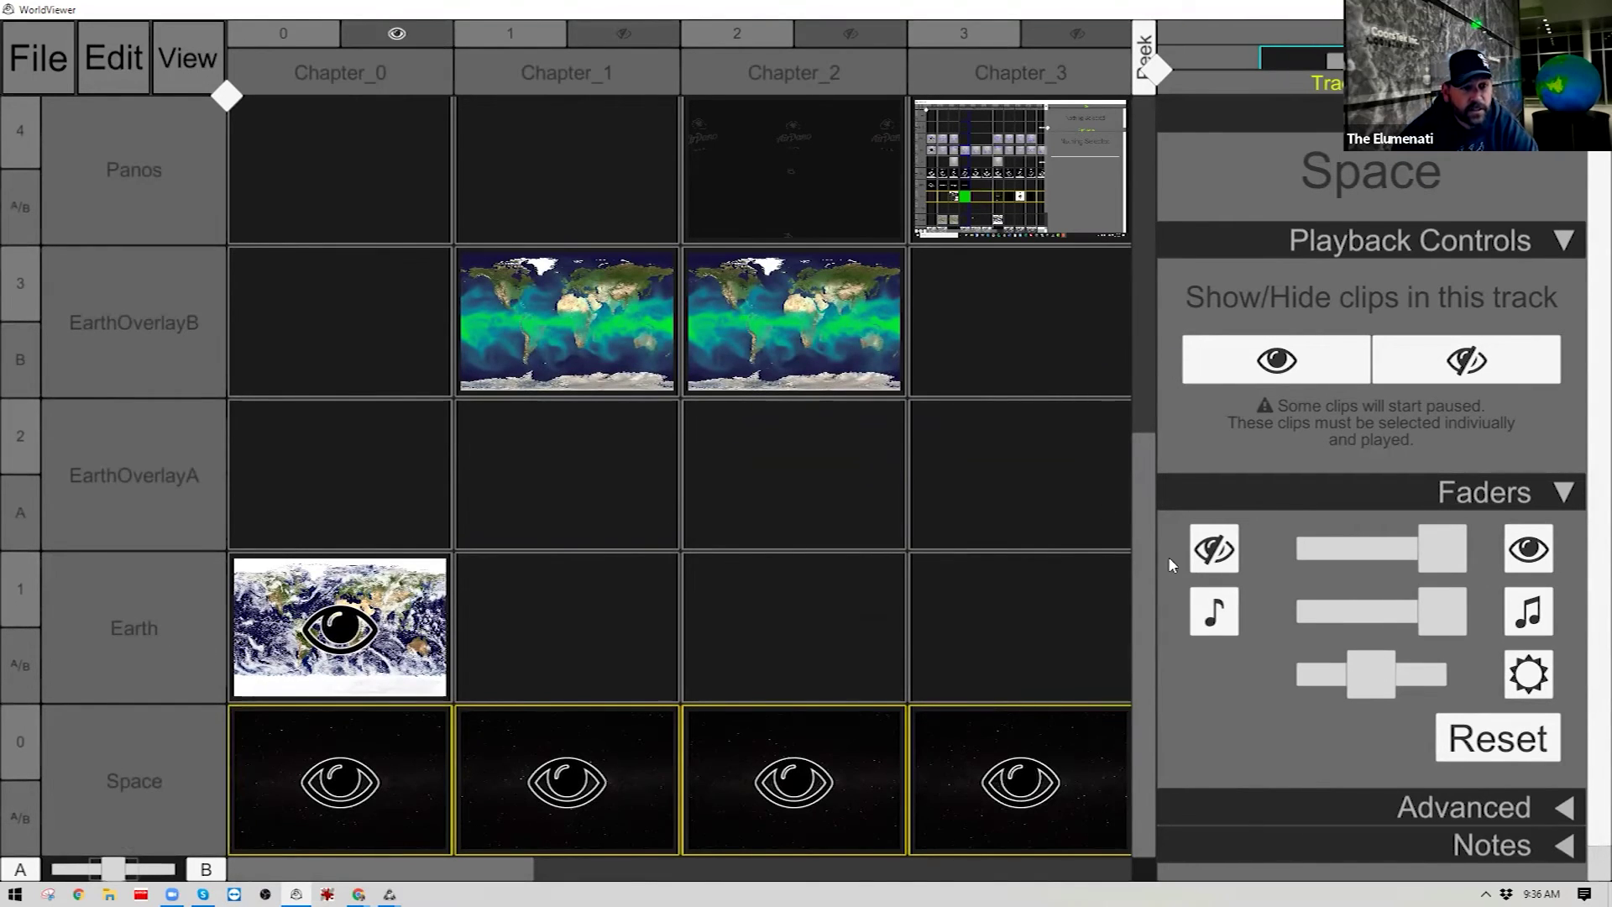
pyautogui.moveTo(1145, 568); pyautogui.dragTo(1154, 399)
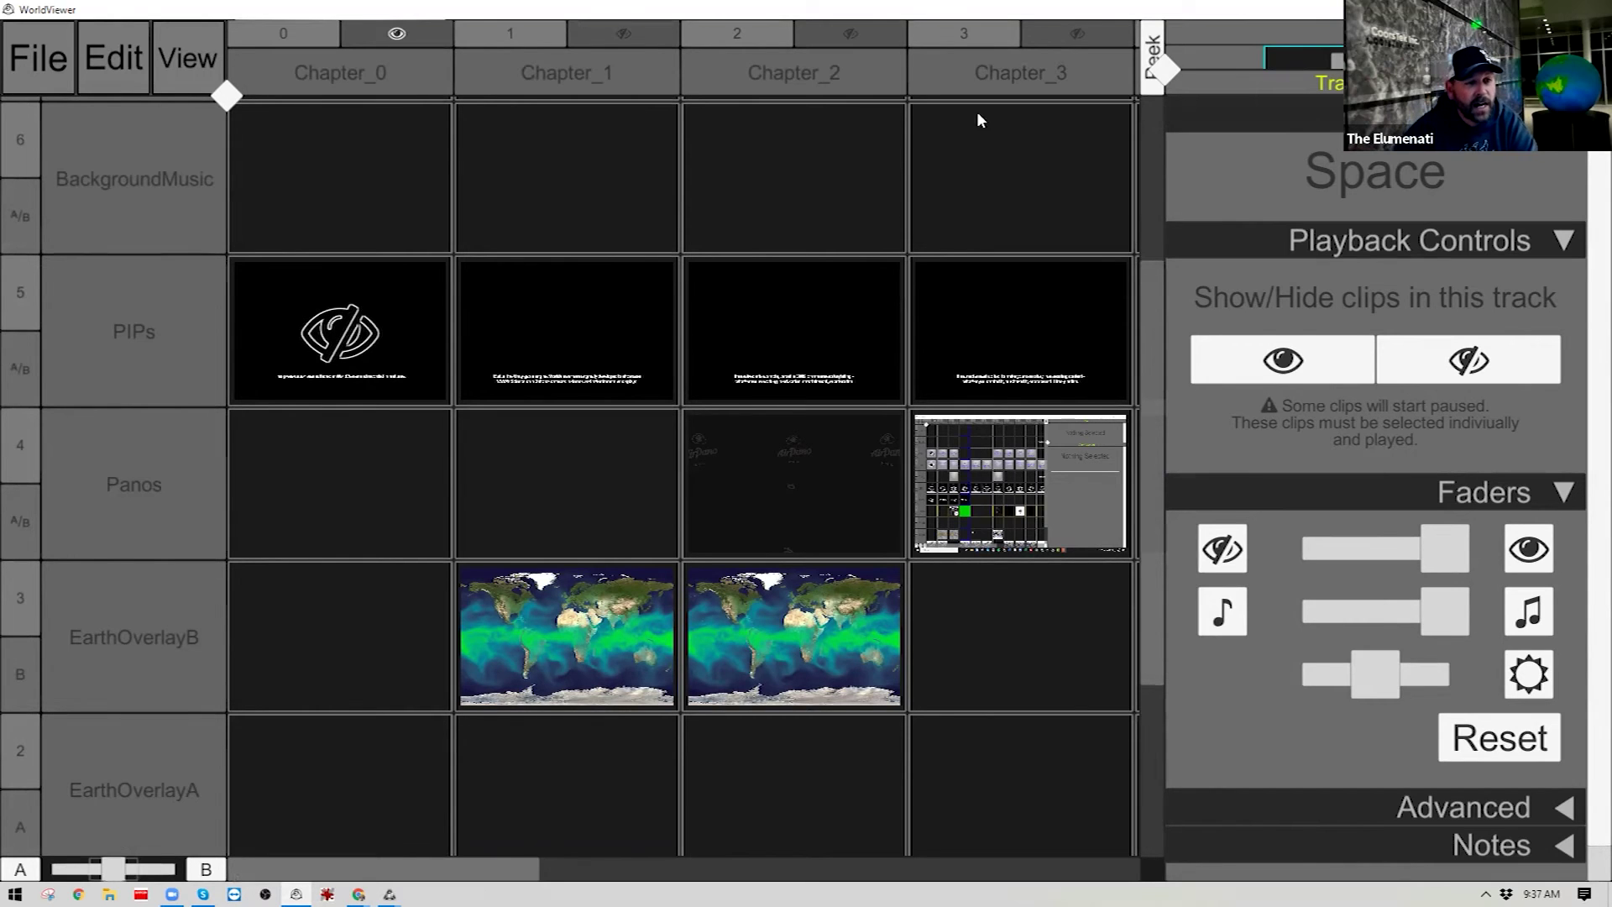
pyautogui.moveTo(1153, 363); pyautogui.dragTo(1167, 596)
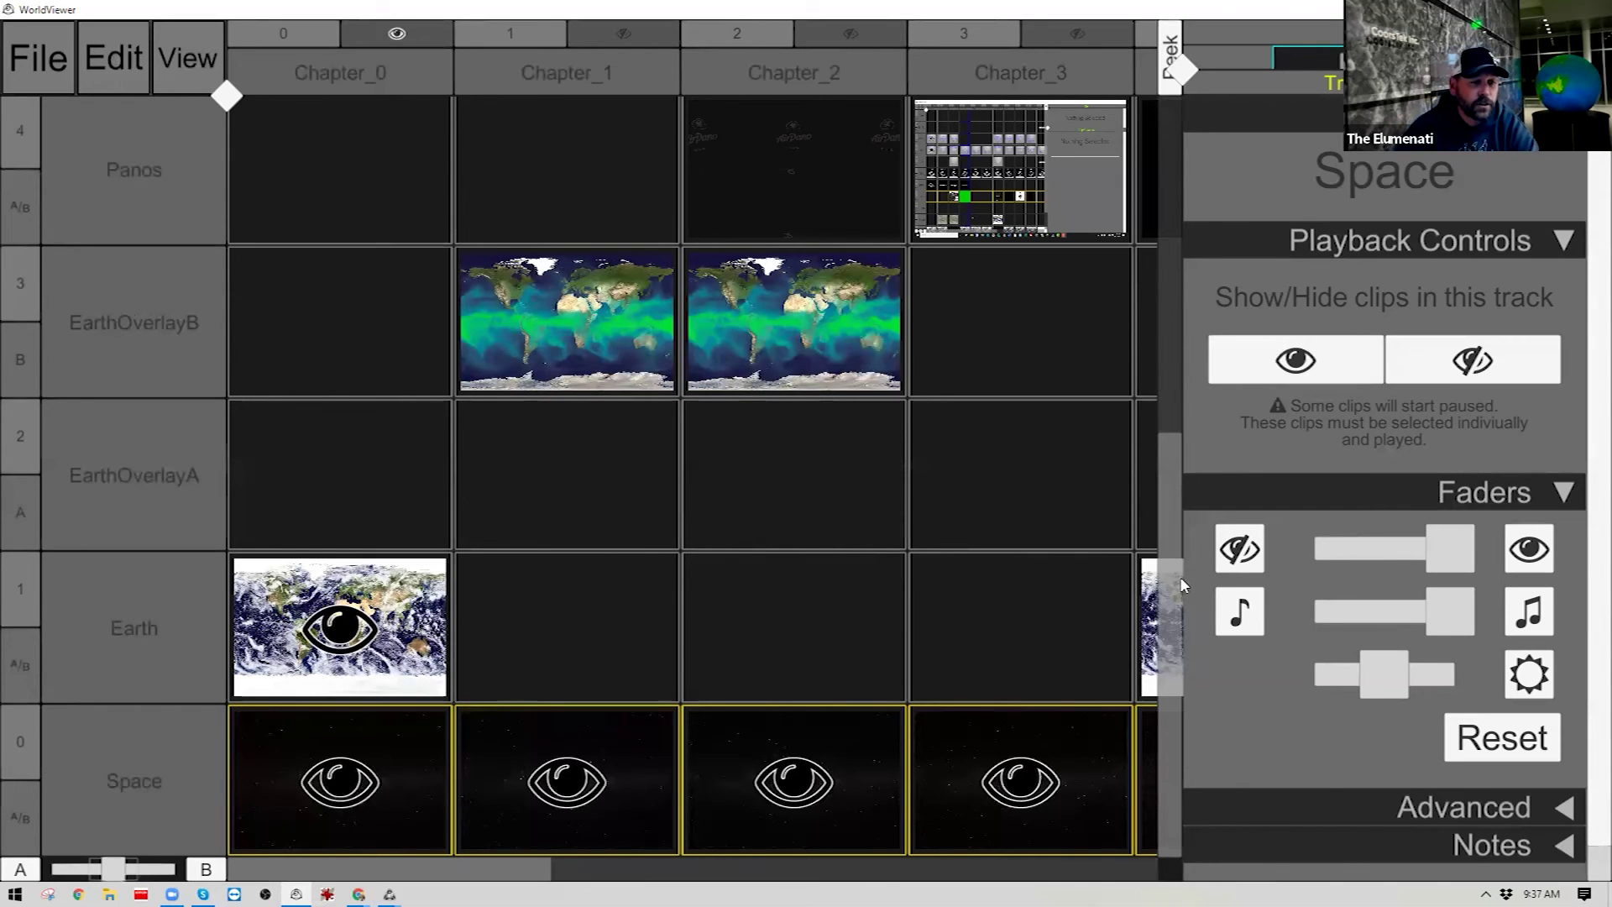
pyautogui.moveTo(1169, 552); pyautogui.dragTo(1150, 168)
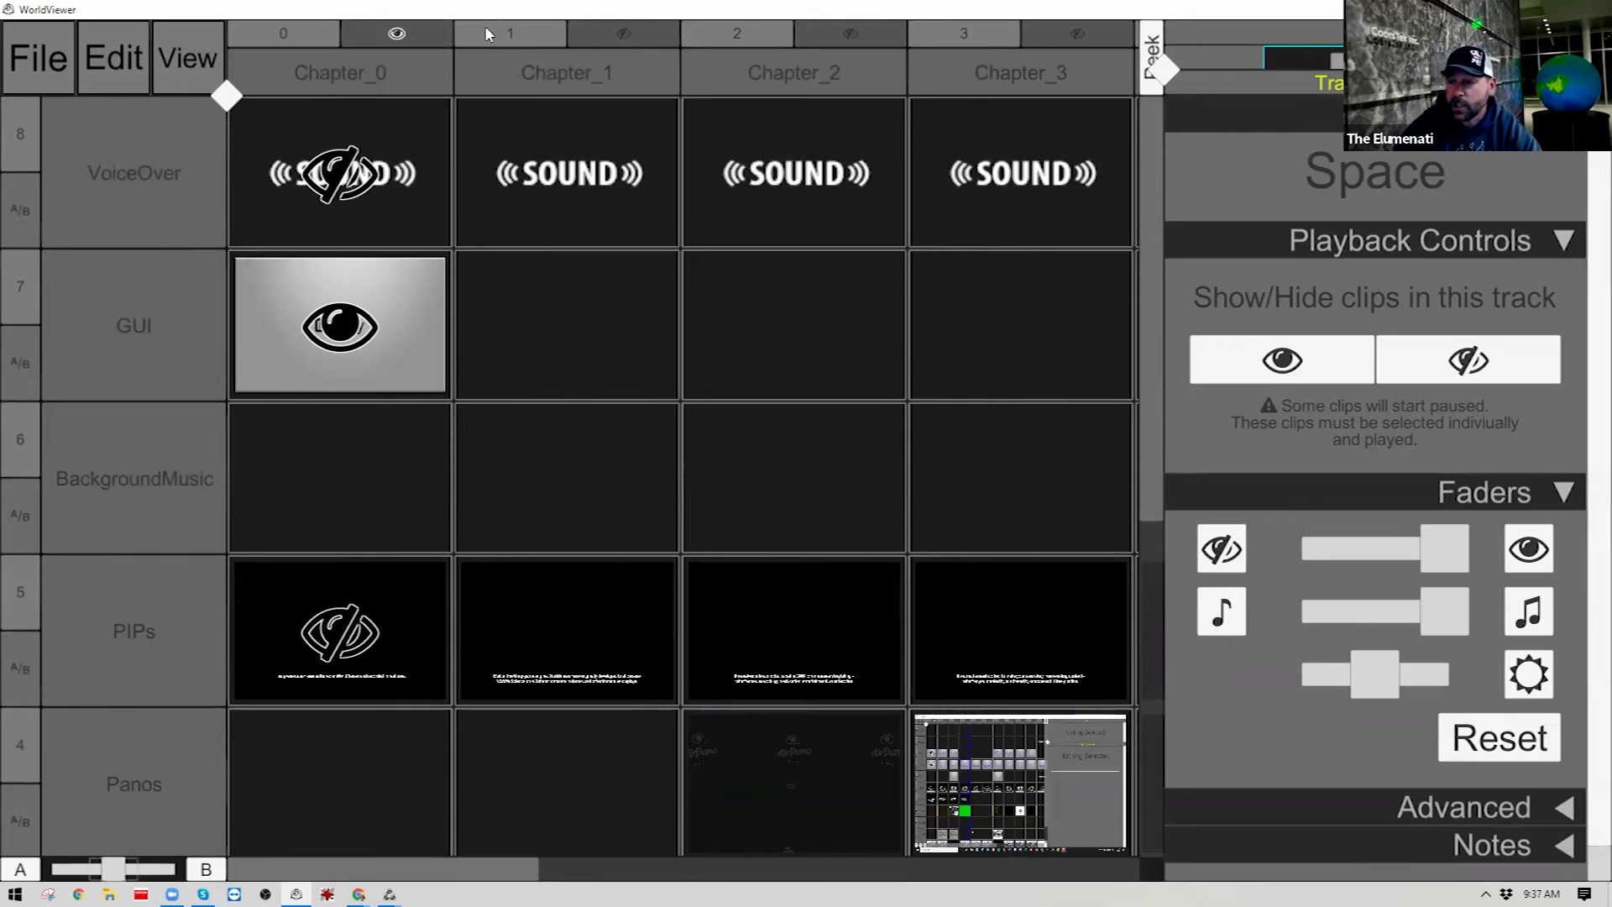
# Step: Select Chapter_0 and change its title to "rename"
pyautogui.rightClick(340, 75)
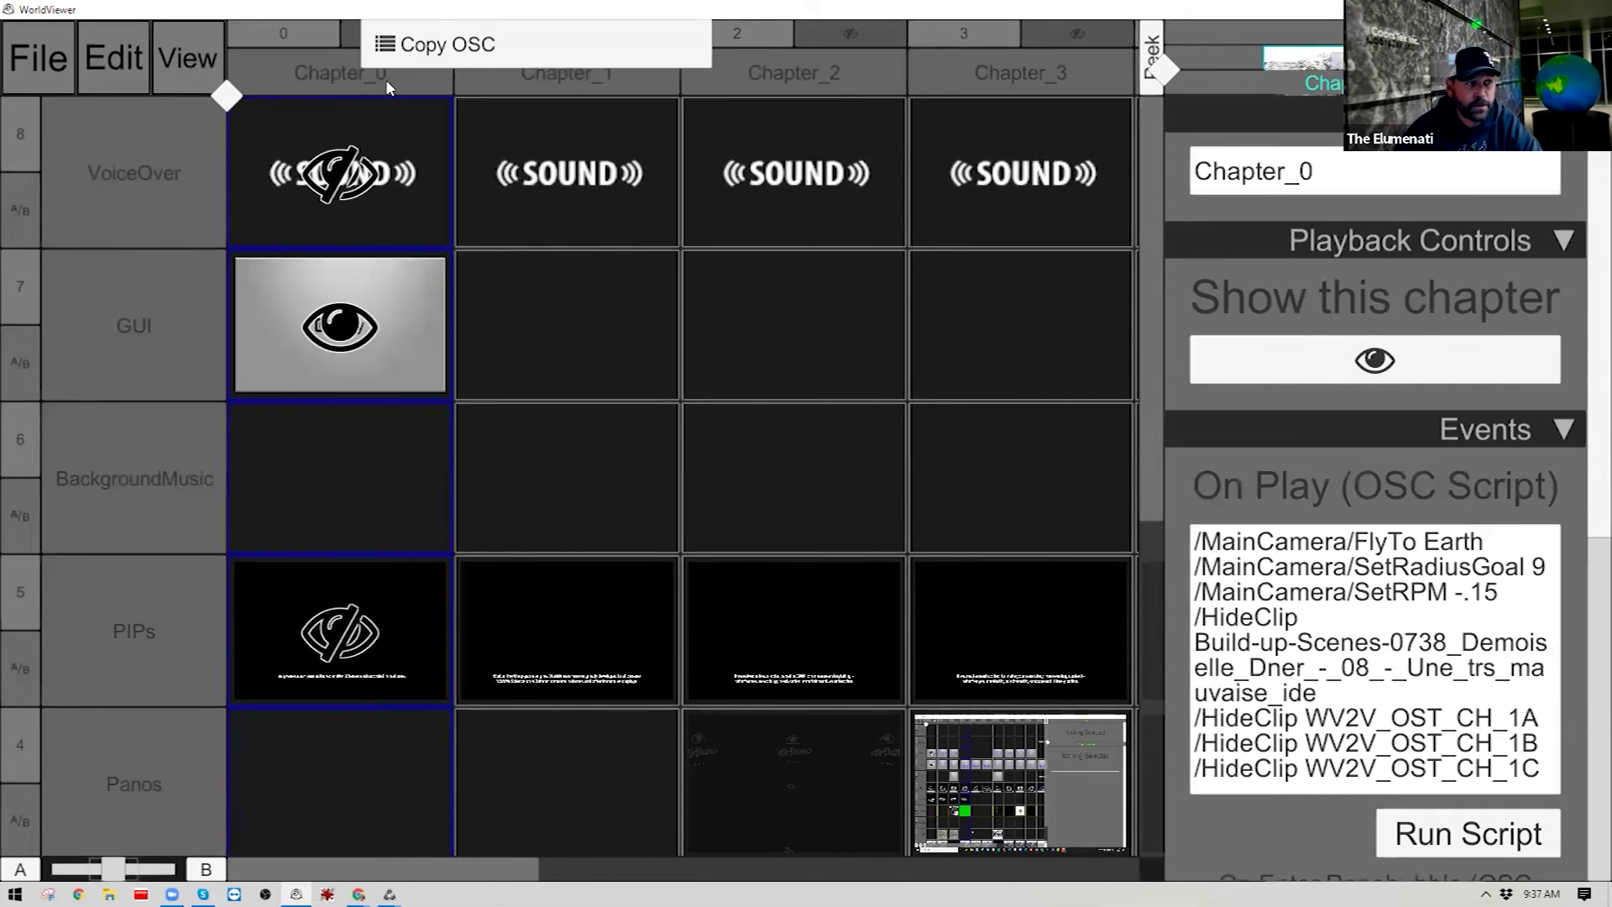
pyautogui.click(392, 91)
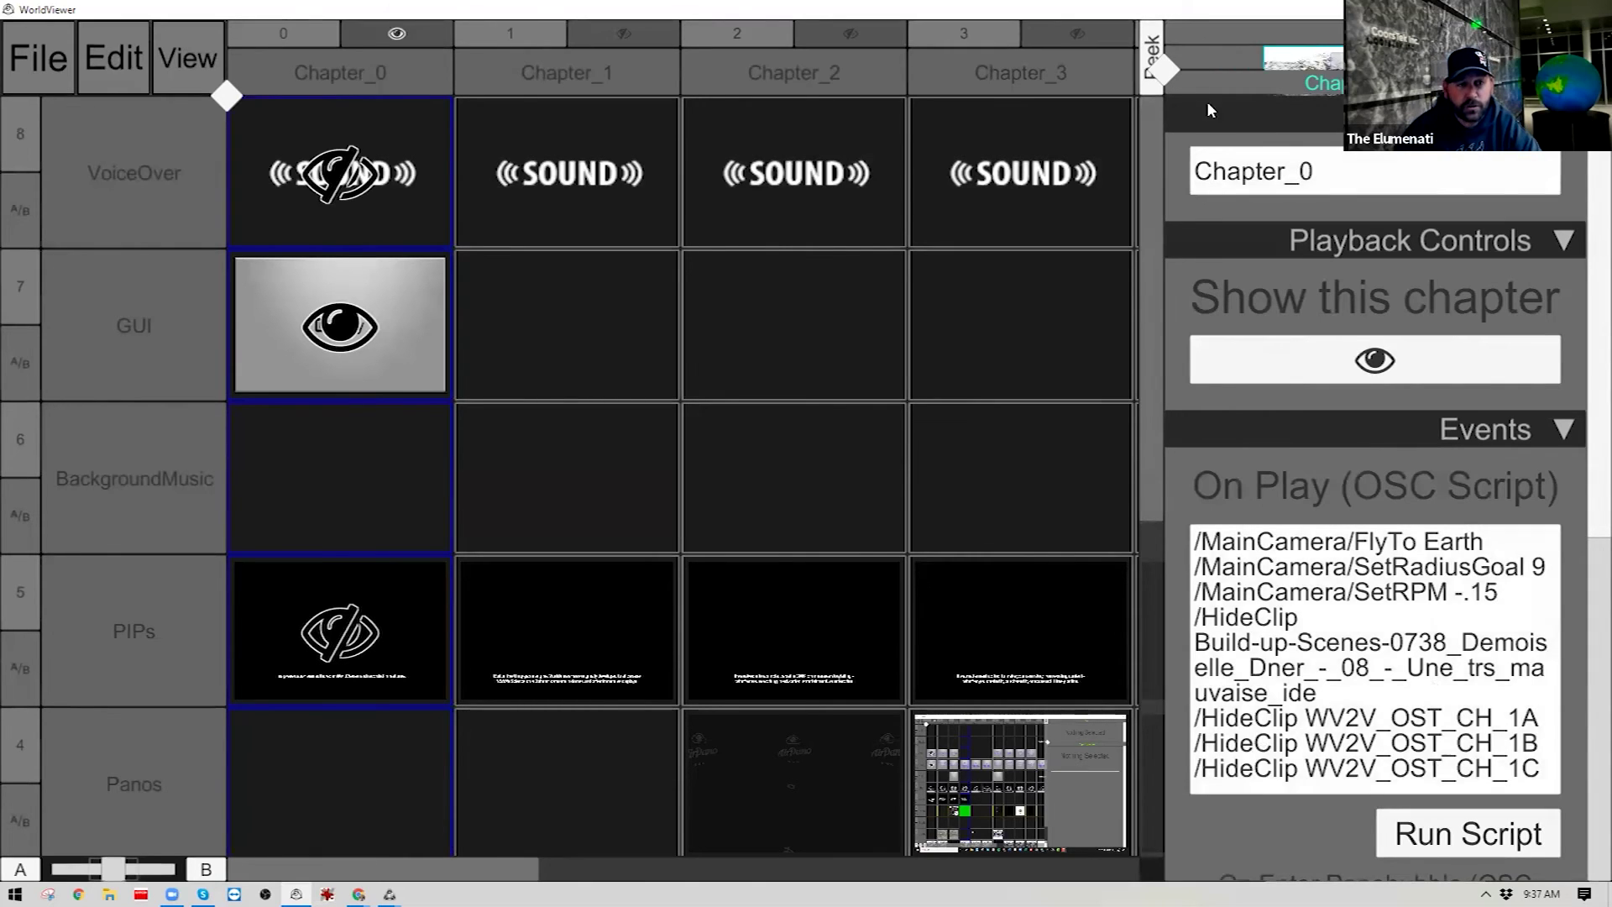
pyautogui.click(1353, 183)
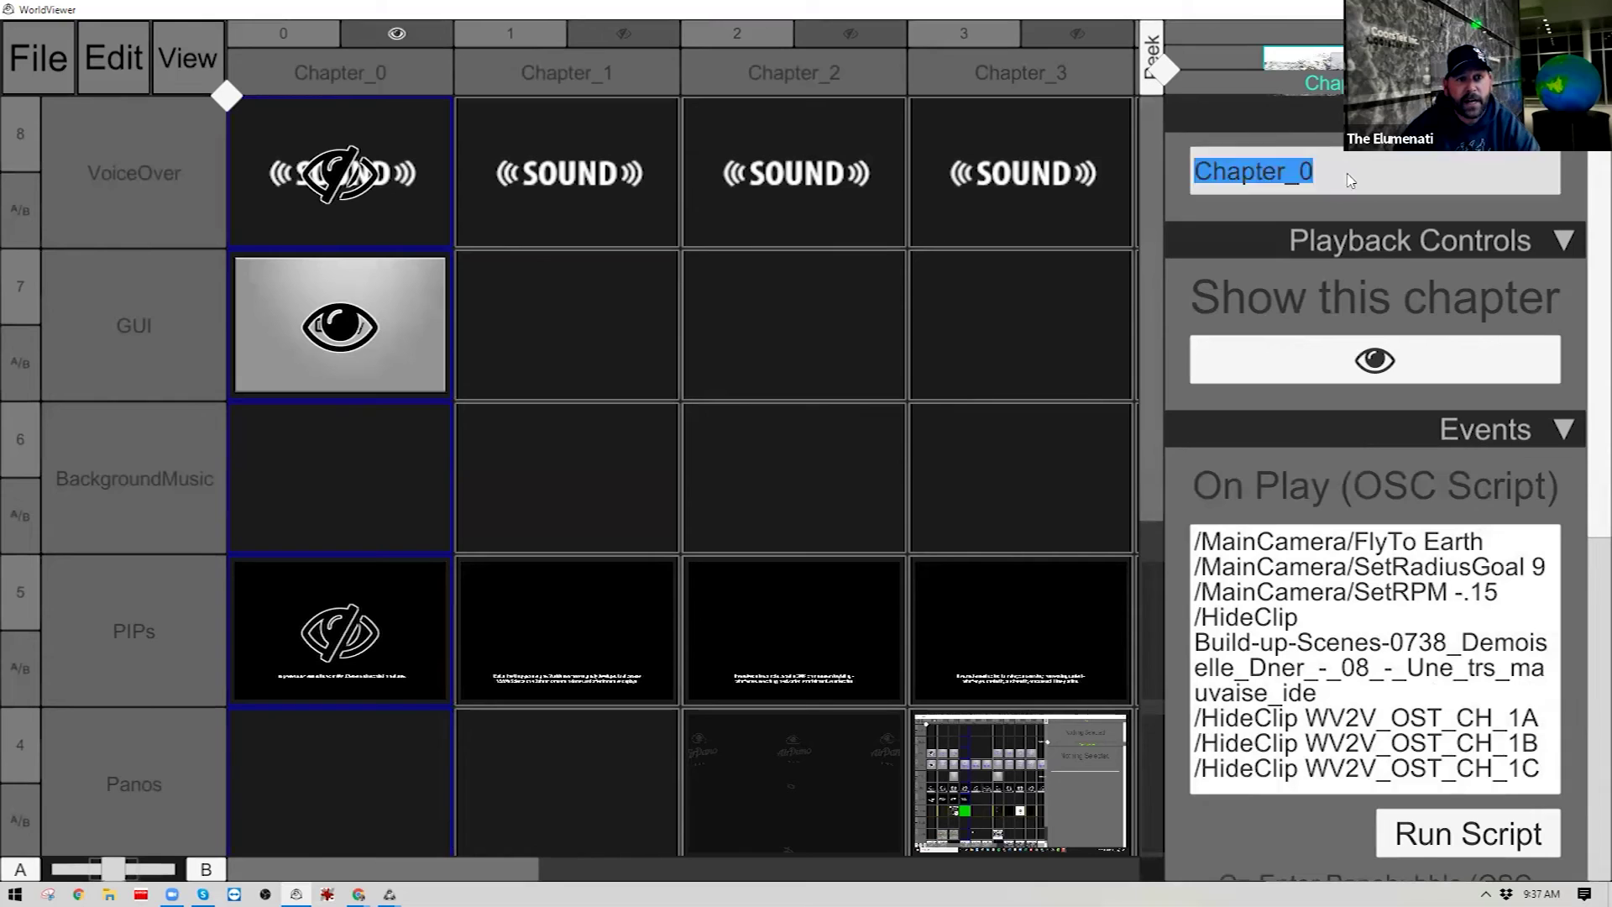
pyautogui.write('rename')
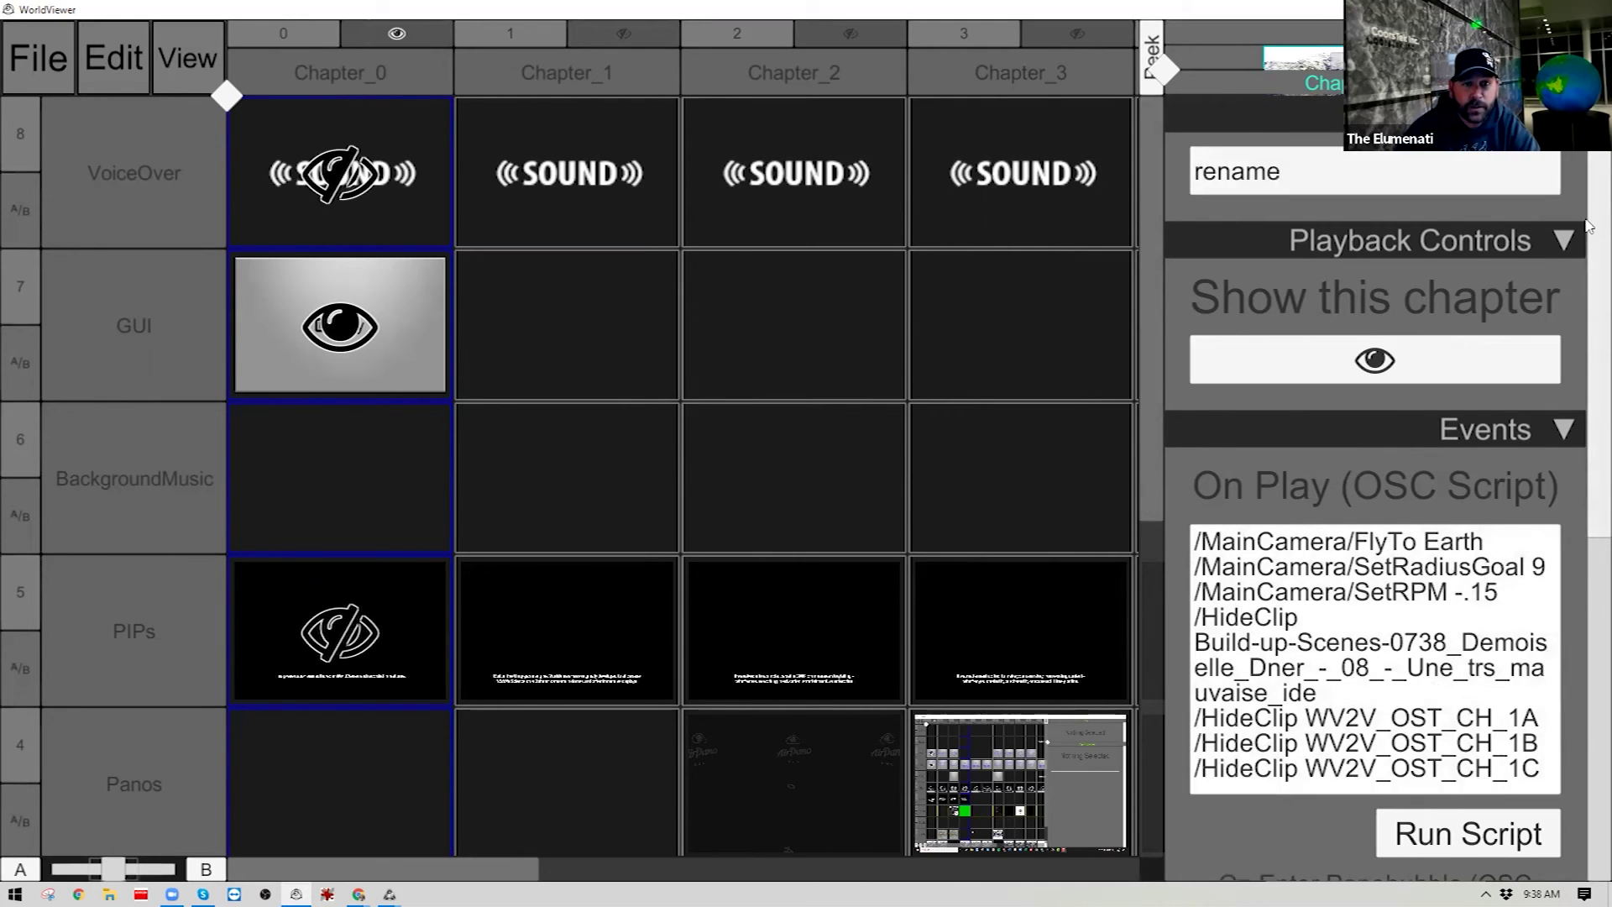
# Step: Review the first chapter's playback controls, its On Play, On Enter and On Exit Panobubble OSC scripts, and the Notes section
pyautogui.scroll(-1, 1587, 225)
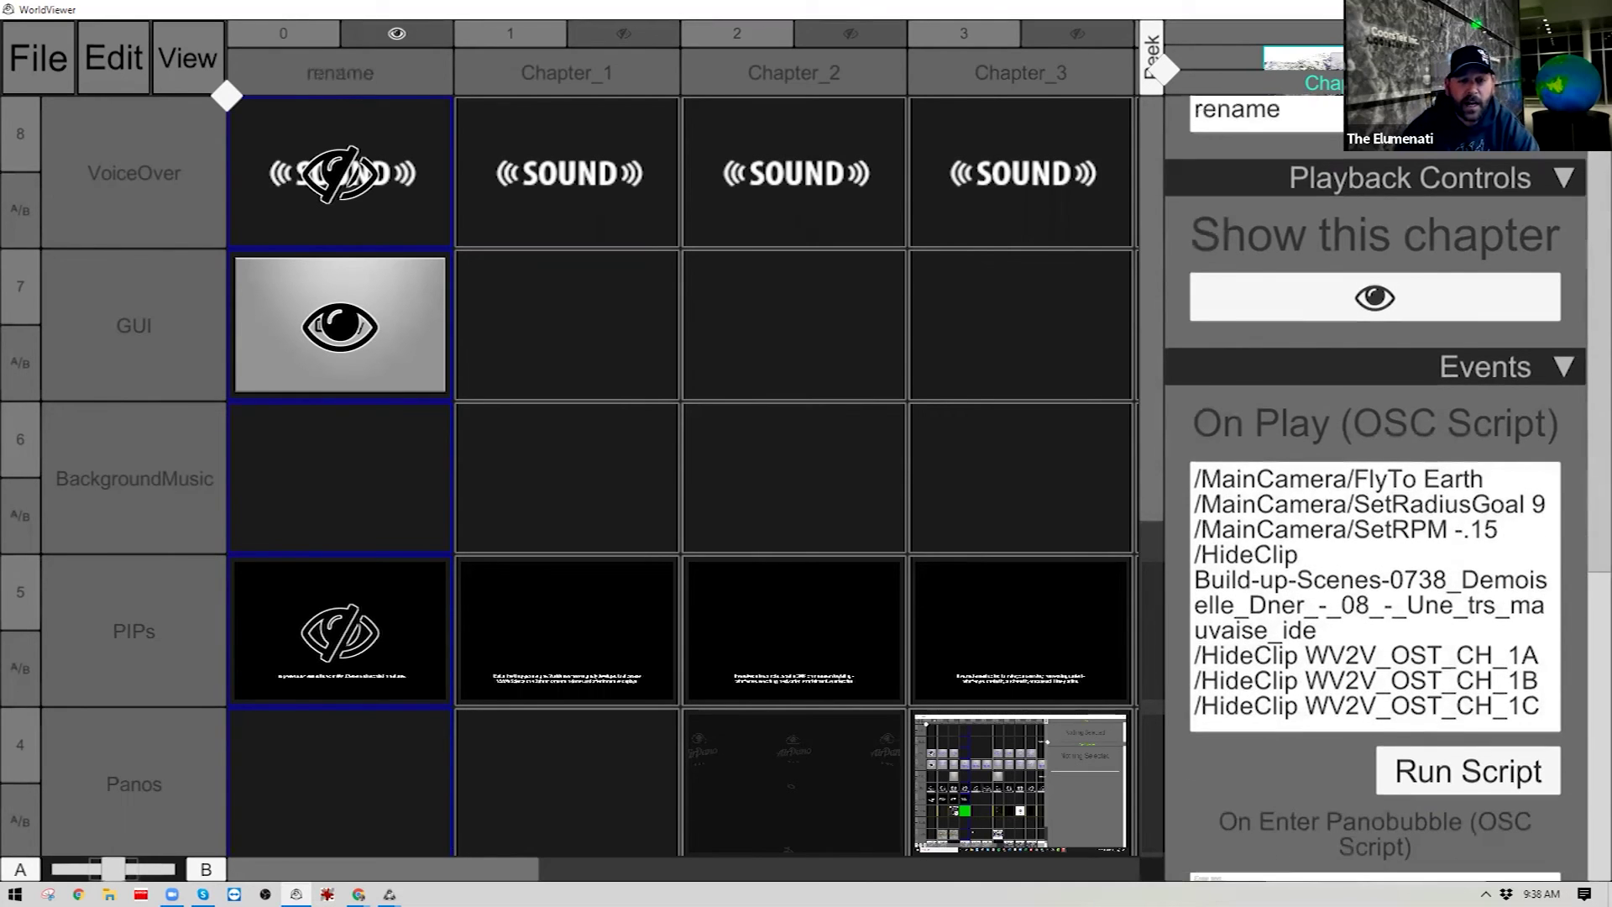
pyautogui.scroll(-6, 1587, 236)
pyautogui.scroll(7, 1586, 236)
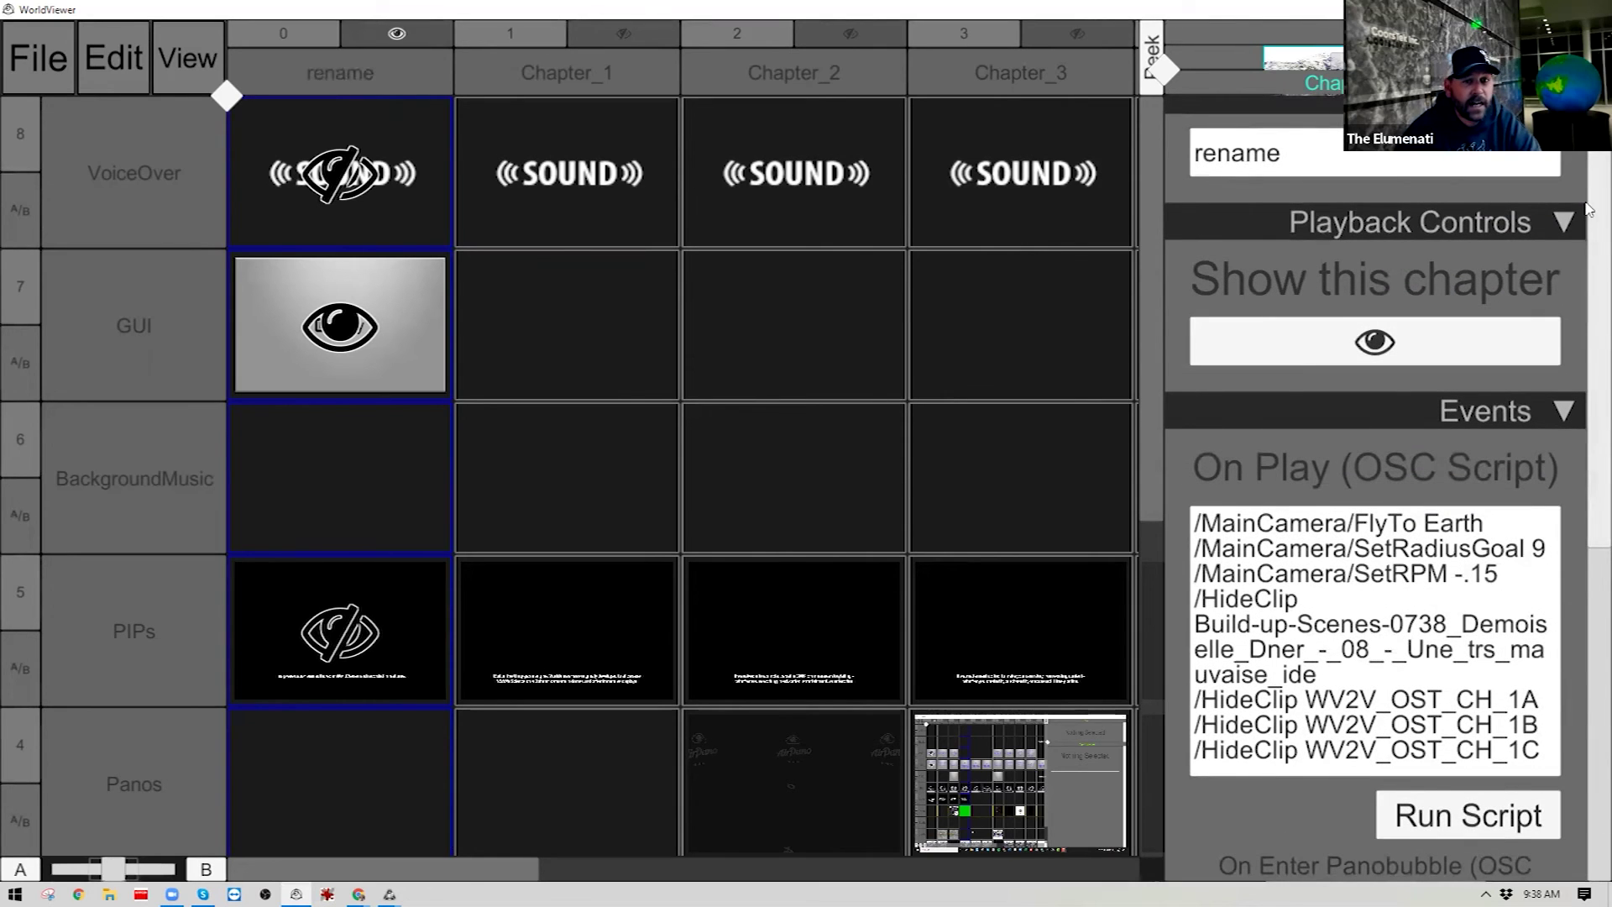
pyautogui.moveTo(1588, 220); pyautogui.dragTo(1587, 555)
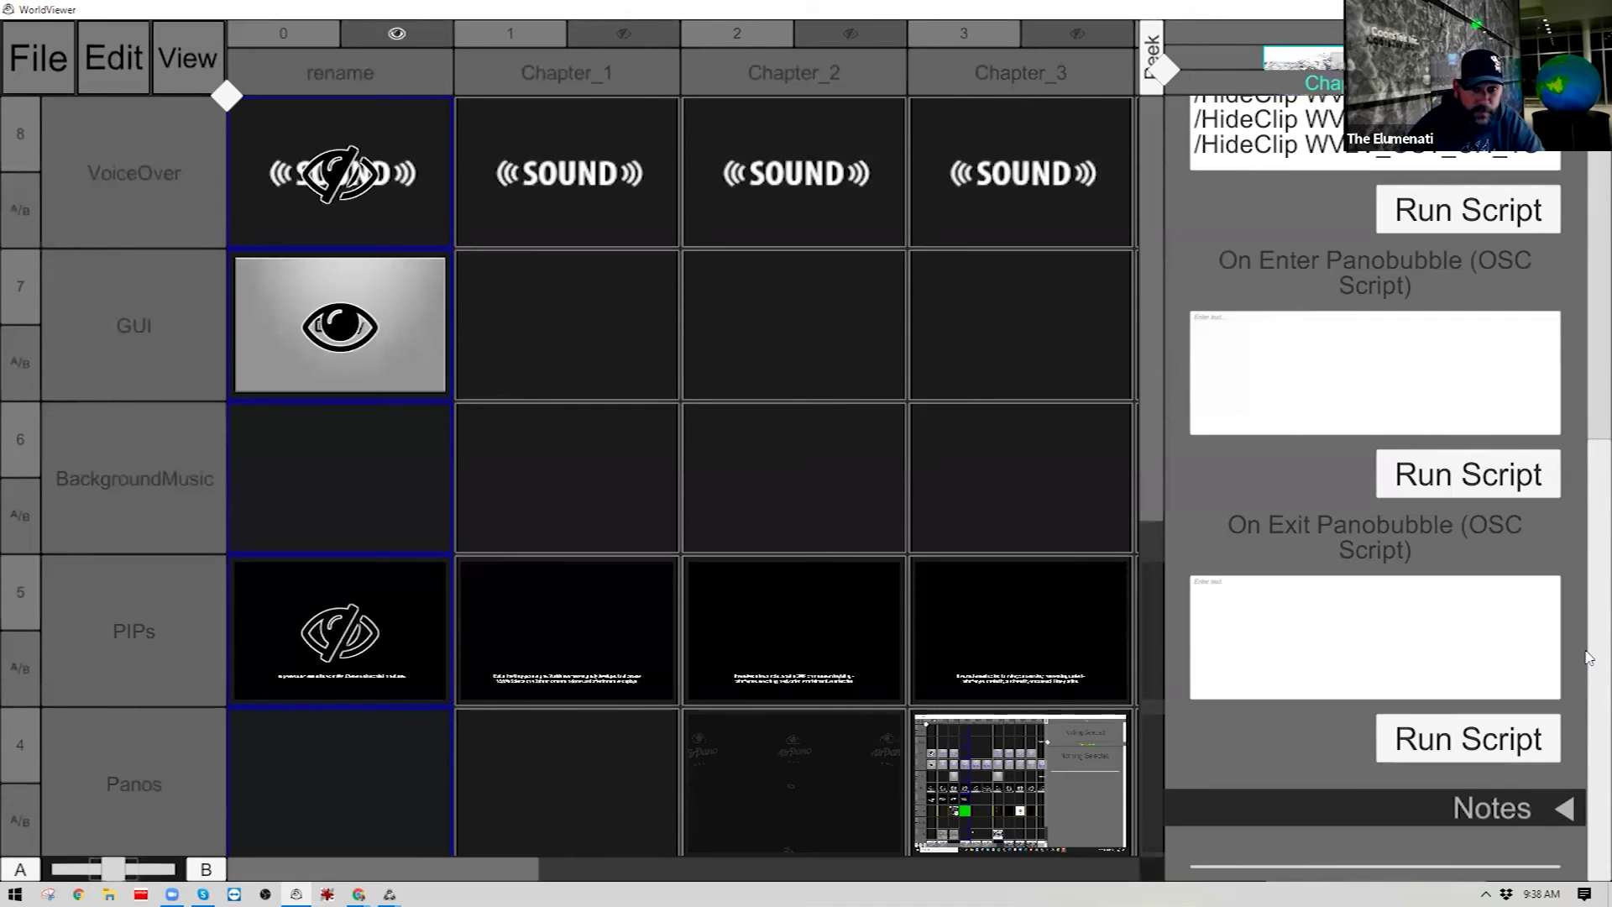
pyautogui.scroll(10, 1588, 632)
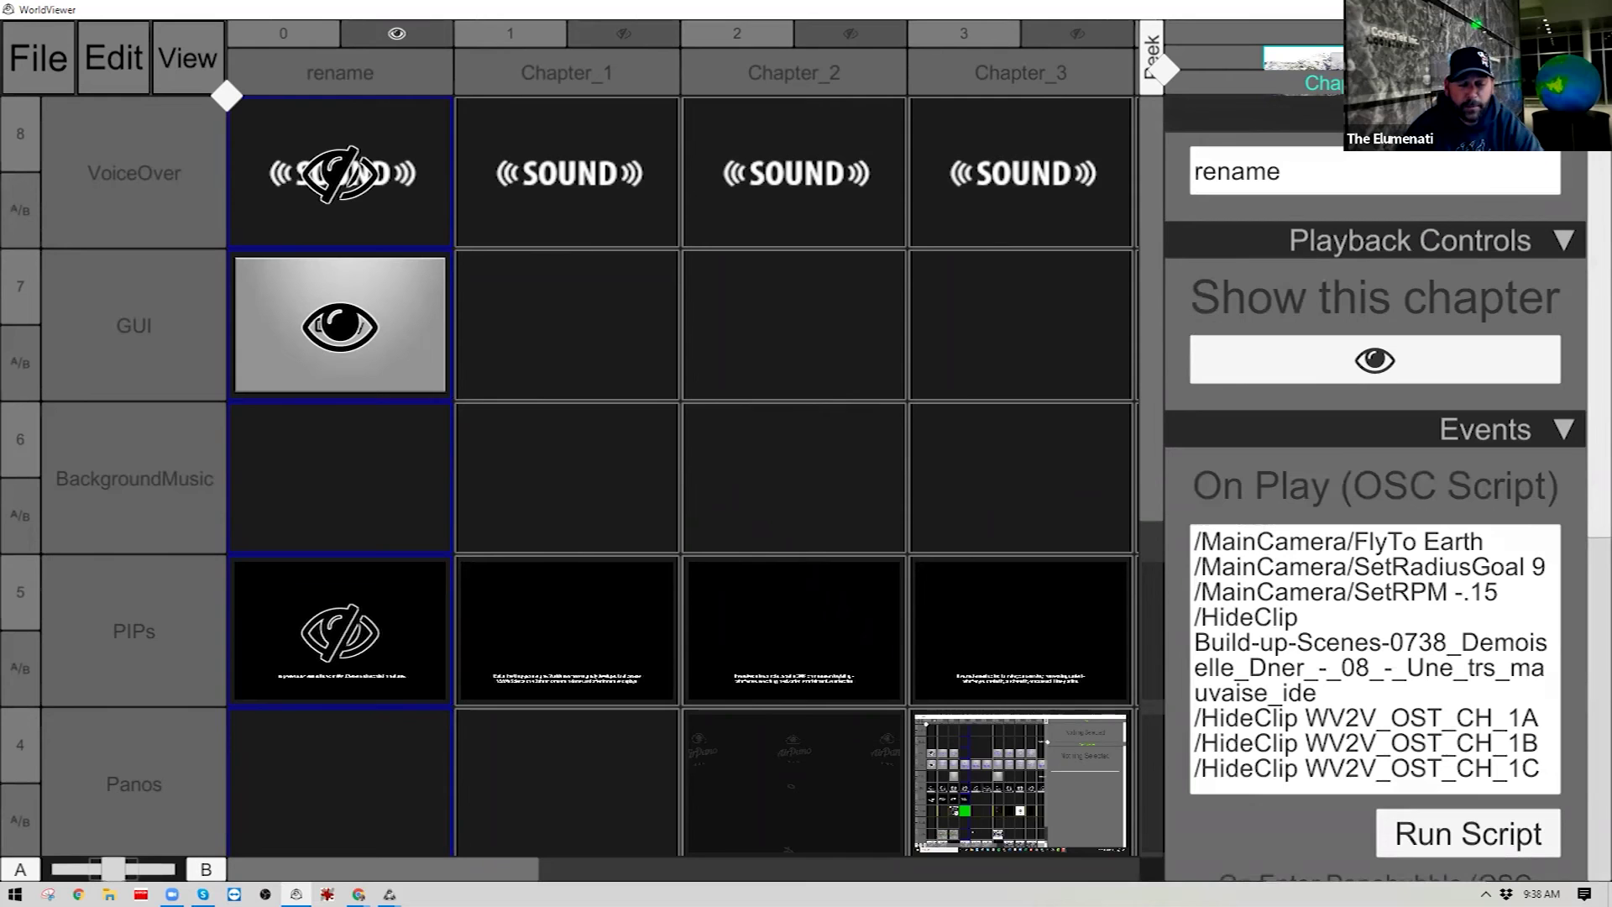
# Step: Shrink the grid cells to fit more chapters and tracks, and widen the chapter properties pane to read the On Play OSC script
pyautogui.moveTo(1162, 71); pyautogui.dragTo(1230, 202)
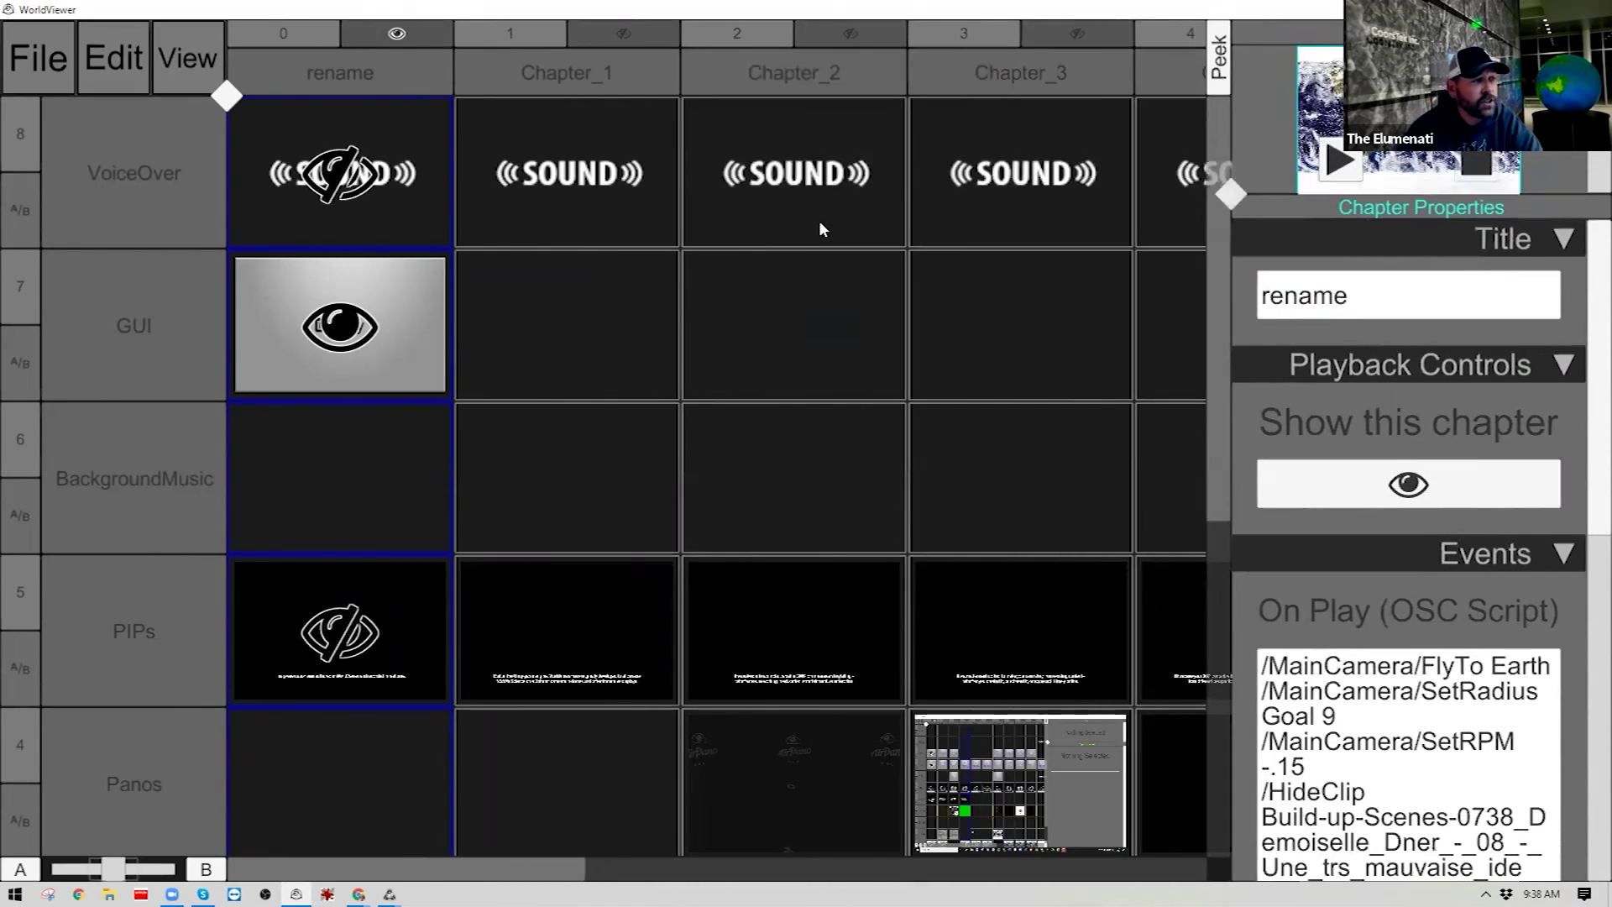
pyautogui.moveTo(226, 96); pyautogui.dragTo(88, 69)
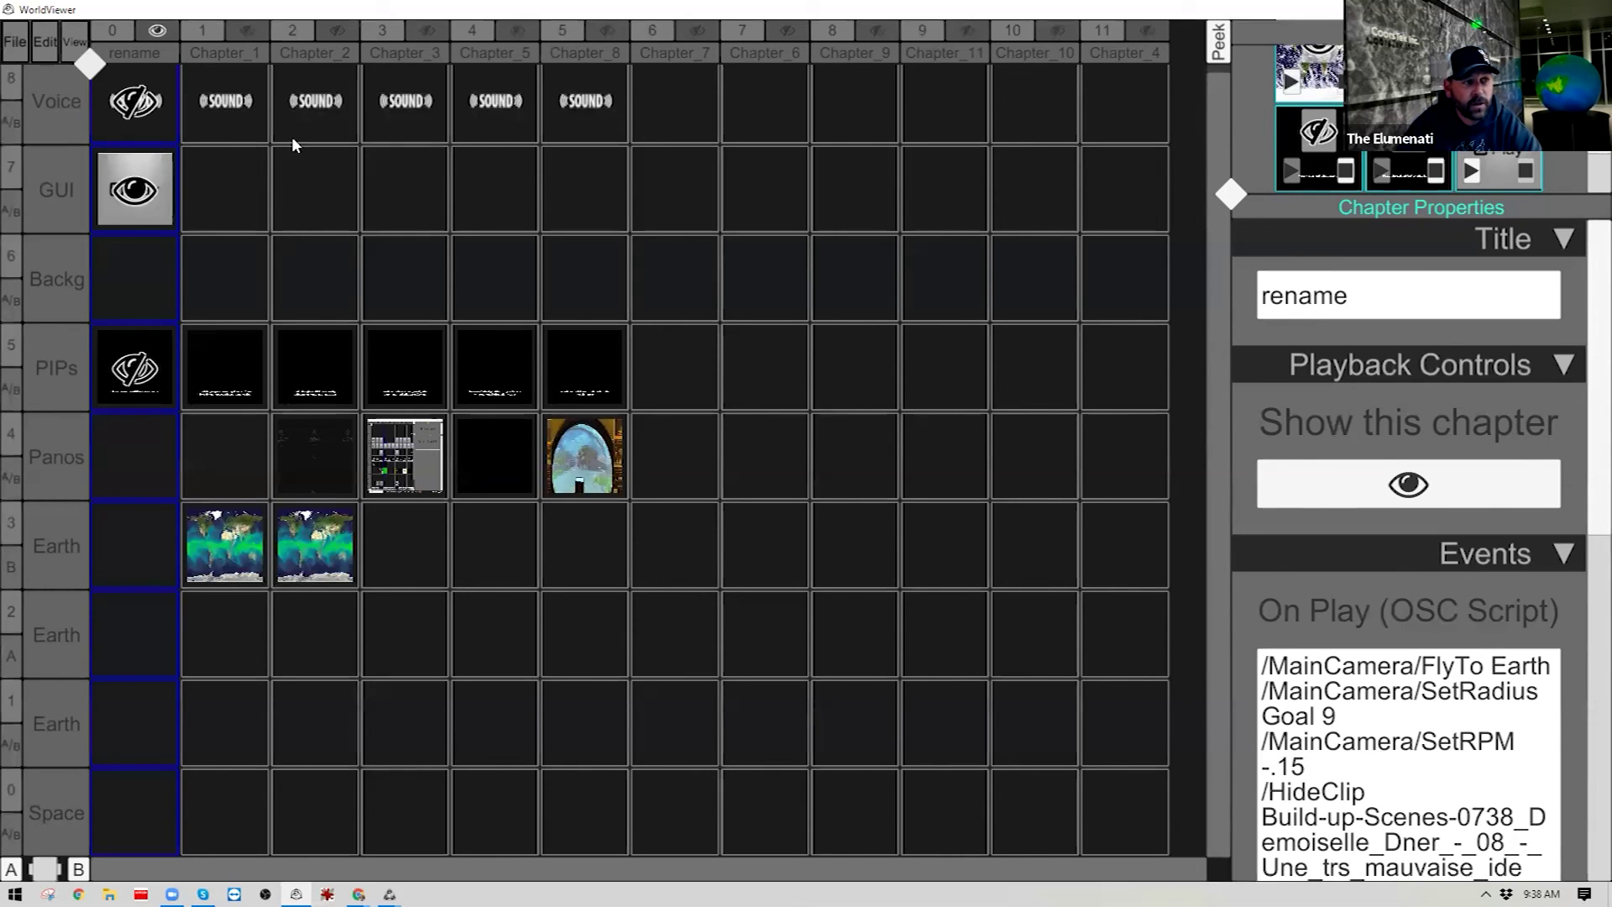
pyautogui.moveTo(1230, 195); pyautogui.dragTo(921, 119)
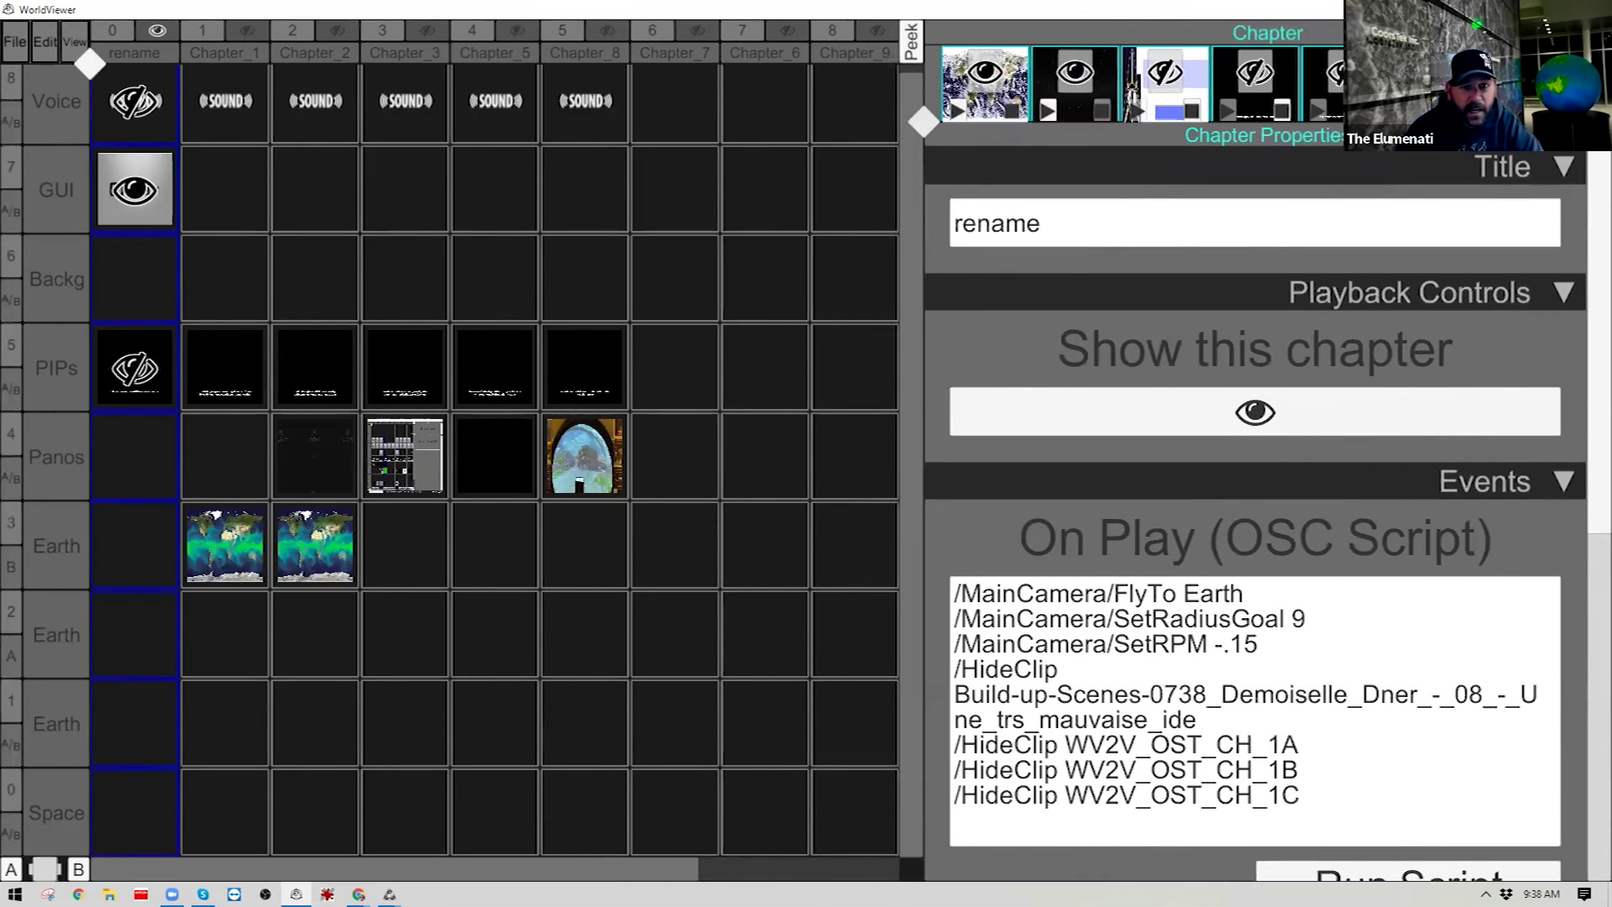
pyautogui.scroll(-3, 1586, 427)
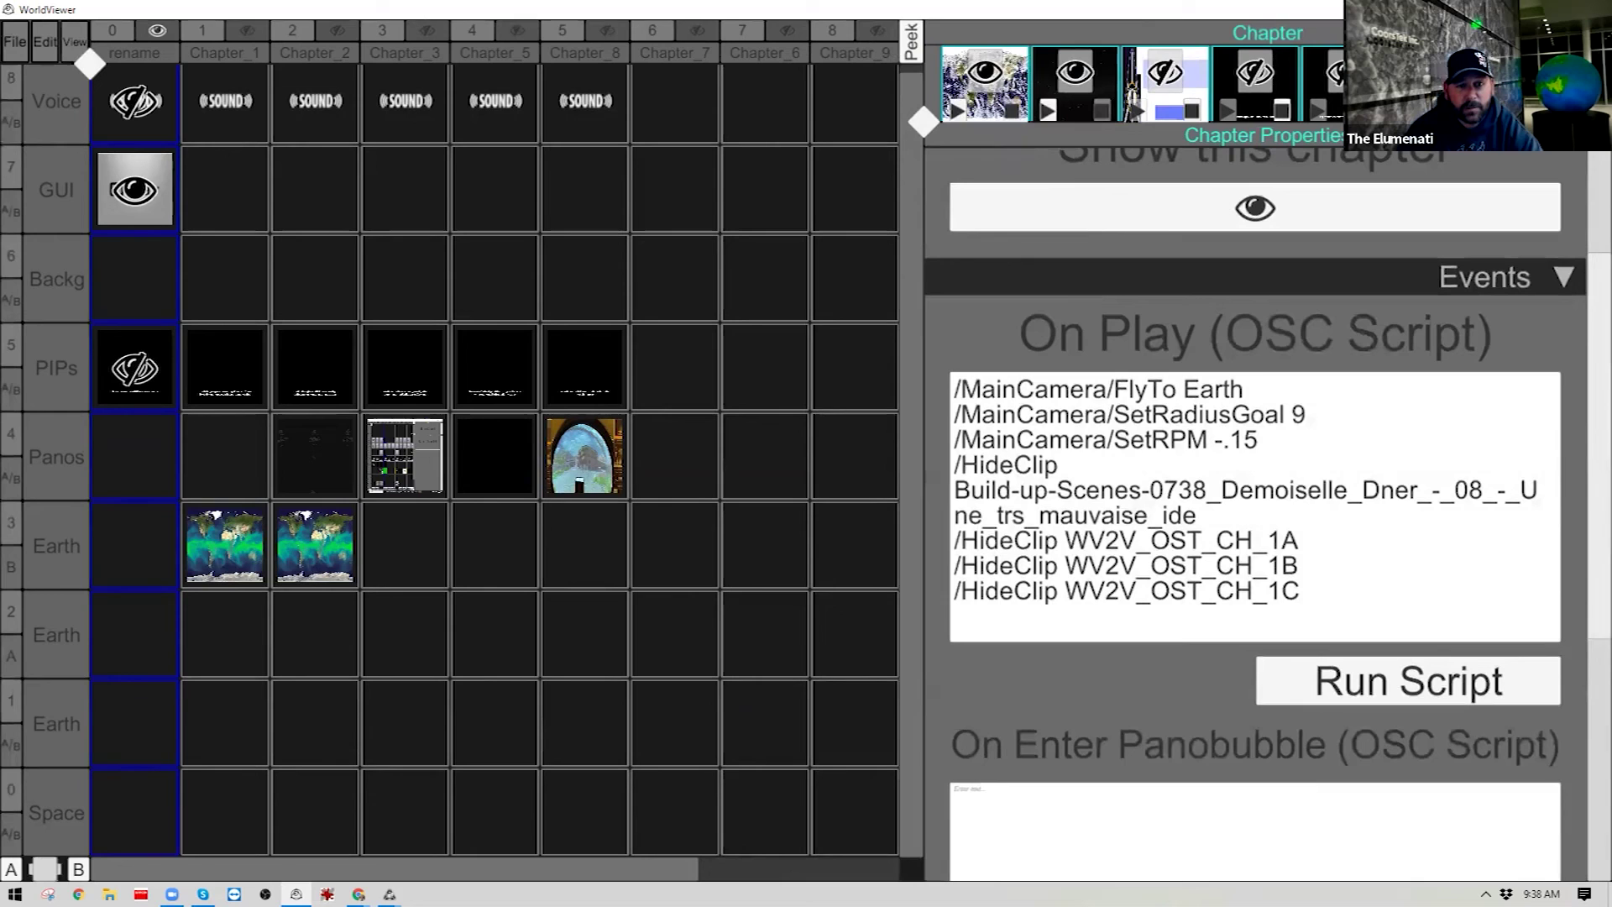
pyautogui.scroll(-1, 1587, 369)
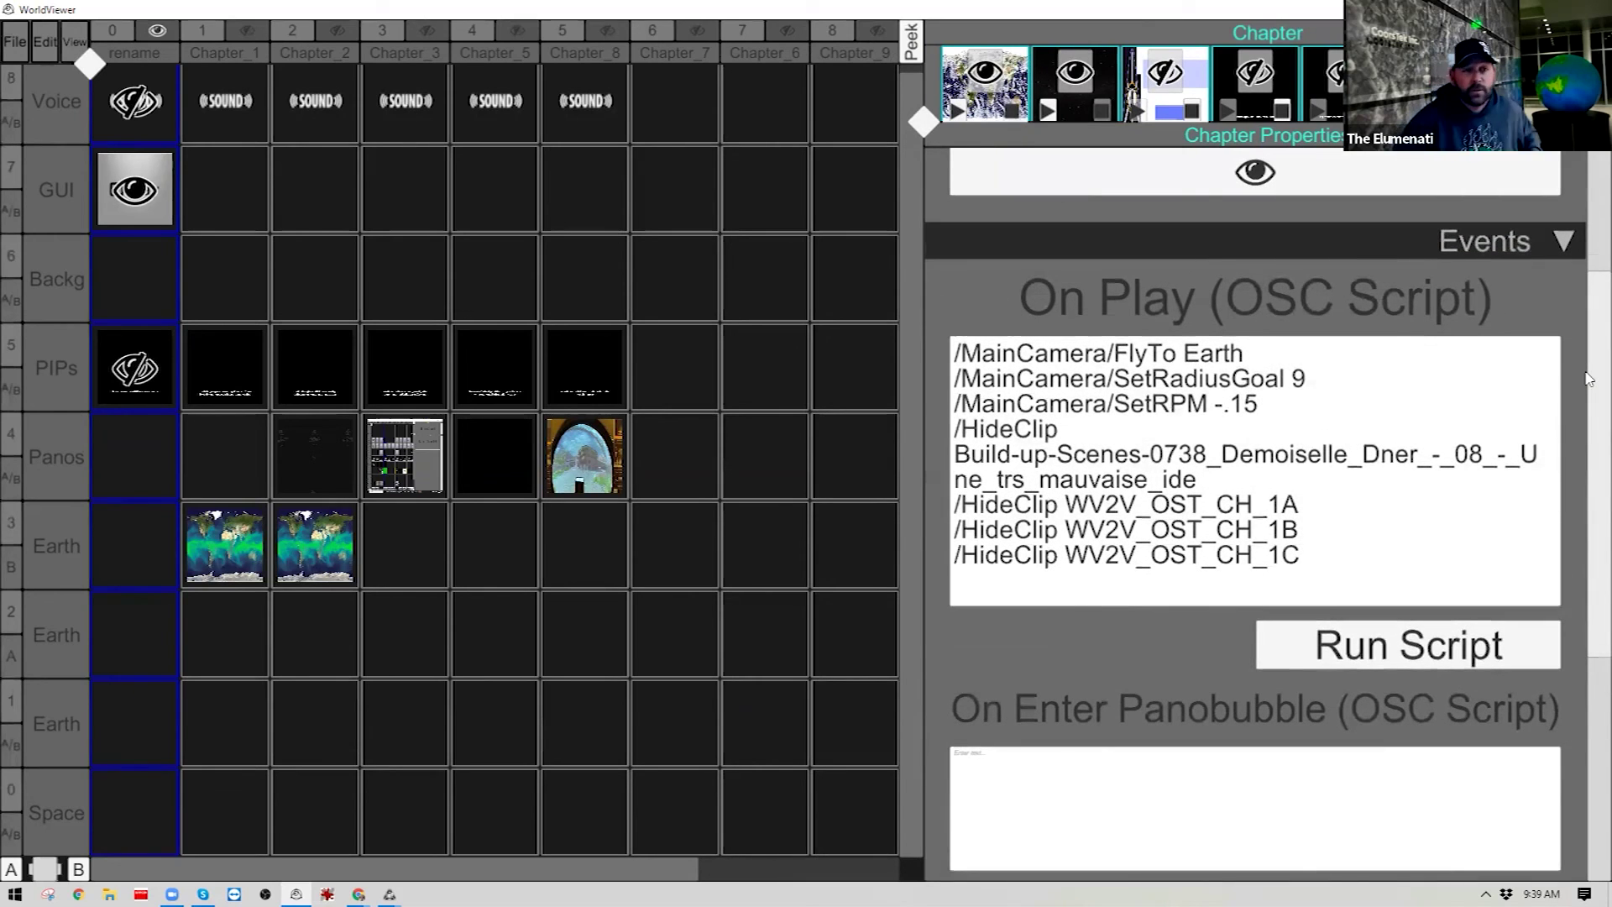
# Step: Enlarge the chapter's clip strip and step through the first chapter's cells from the Voice track down to the Panos track
pyautogui.moveTo(923, 122); pyautogui.dragTo(934, 170)
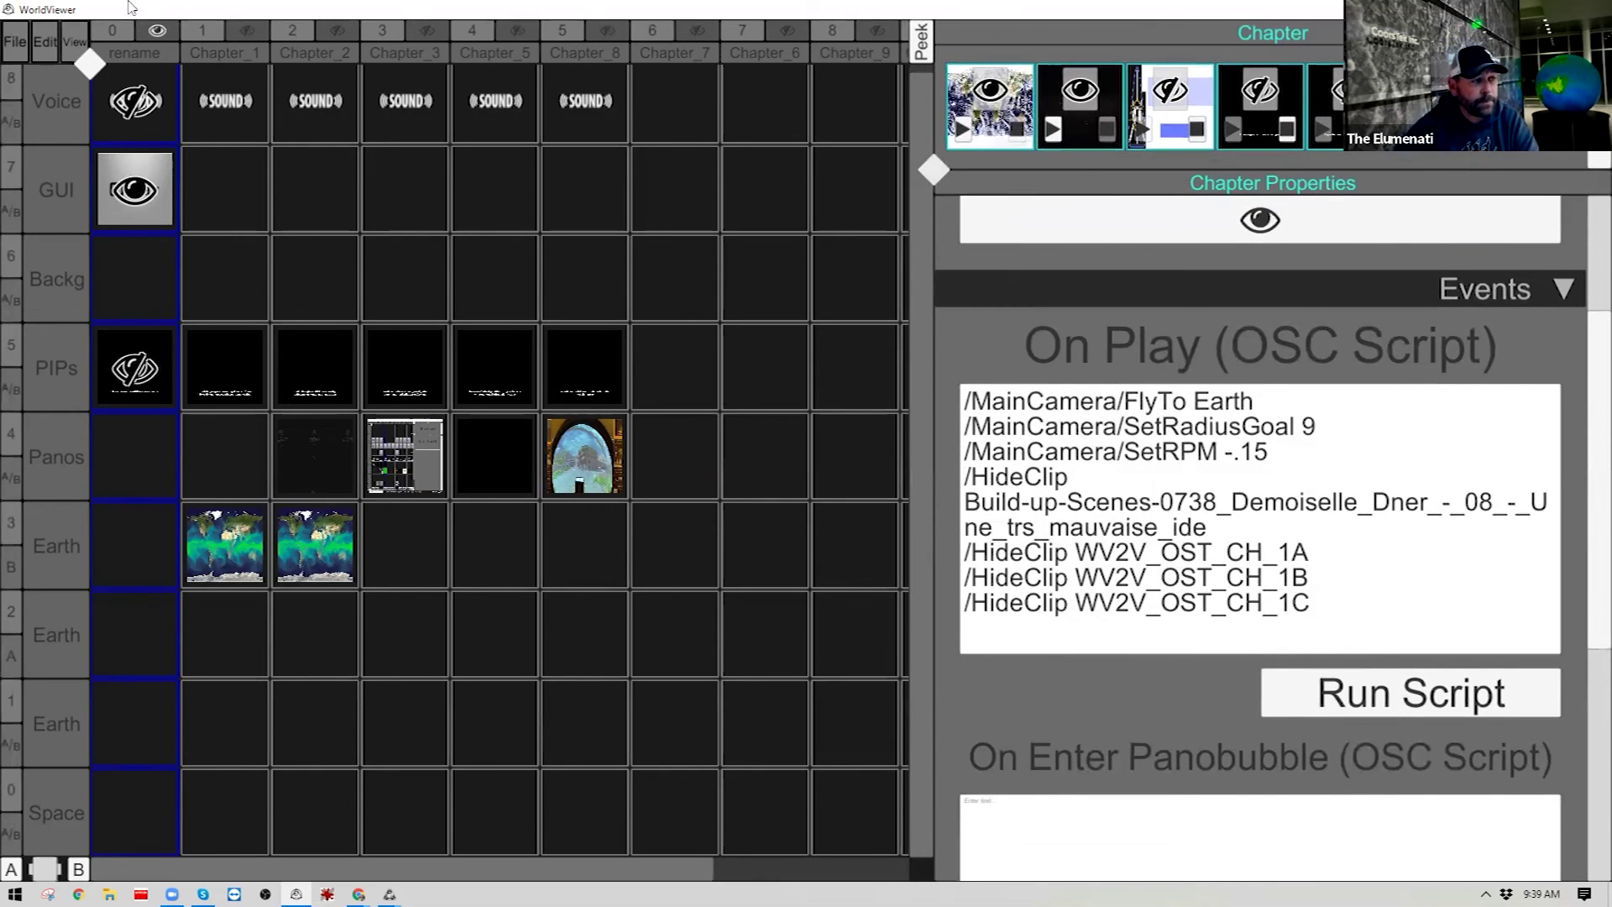
pyautogui.click(155, 125)
pyautogui.click(168, 195)
pyautogui.click(158, 272)
pyautogui.click(159, 369)
pyautogui.click(153, 440)
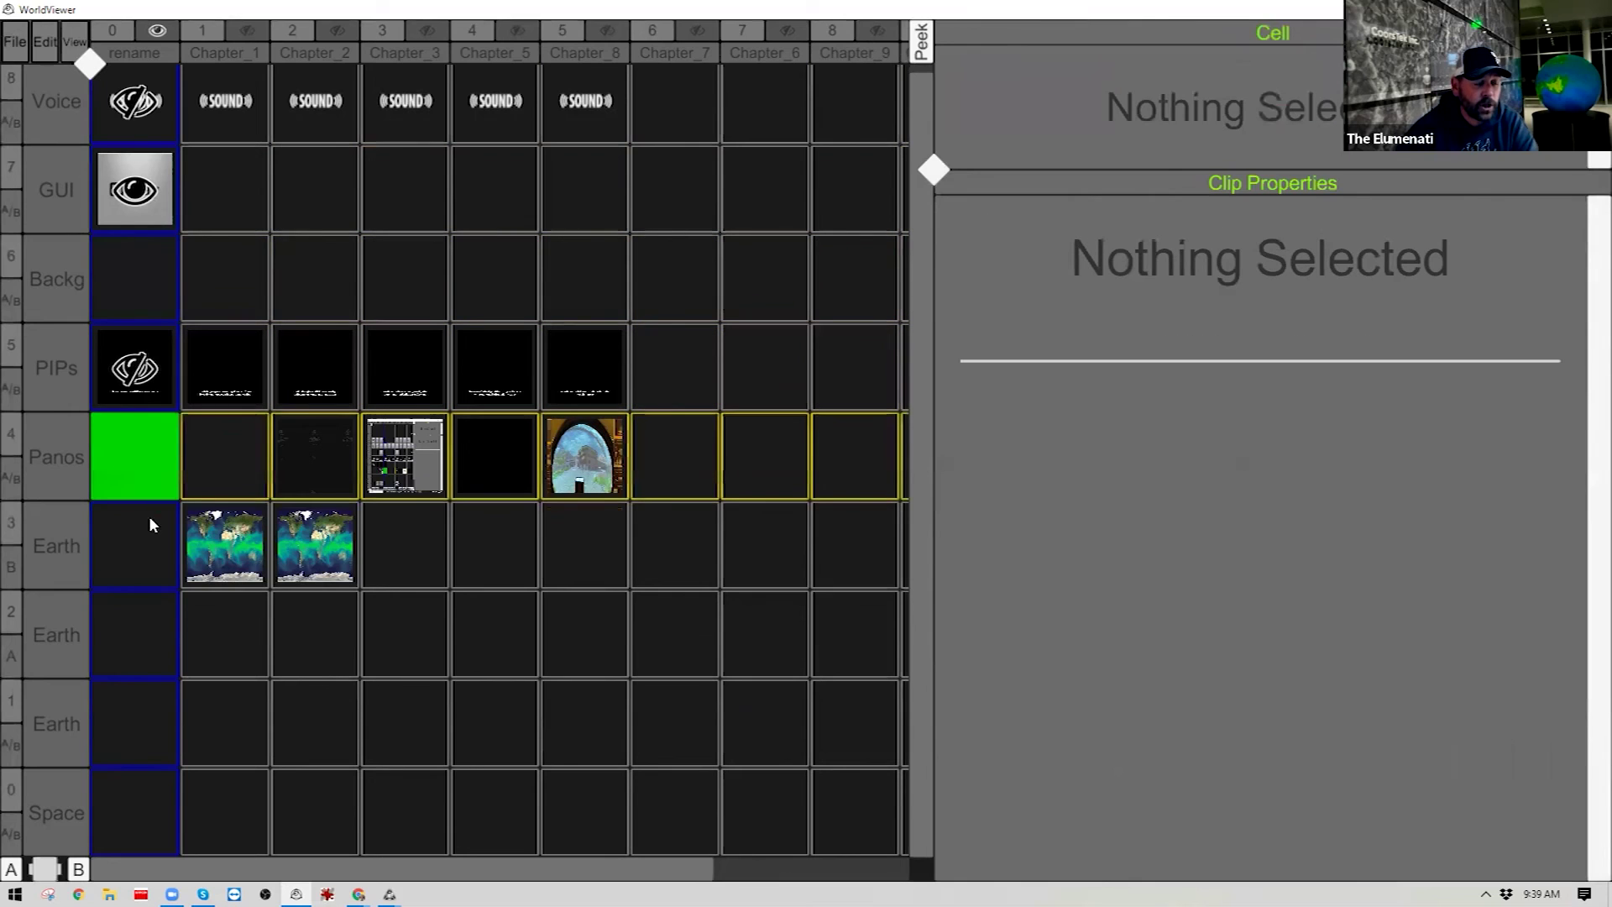
# Step: Select the first chapter's PIPs cell and open the properties of its first clip, resizing the cell and properties panes to fit
pyautogui.click(153, 386)
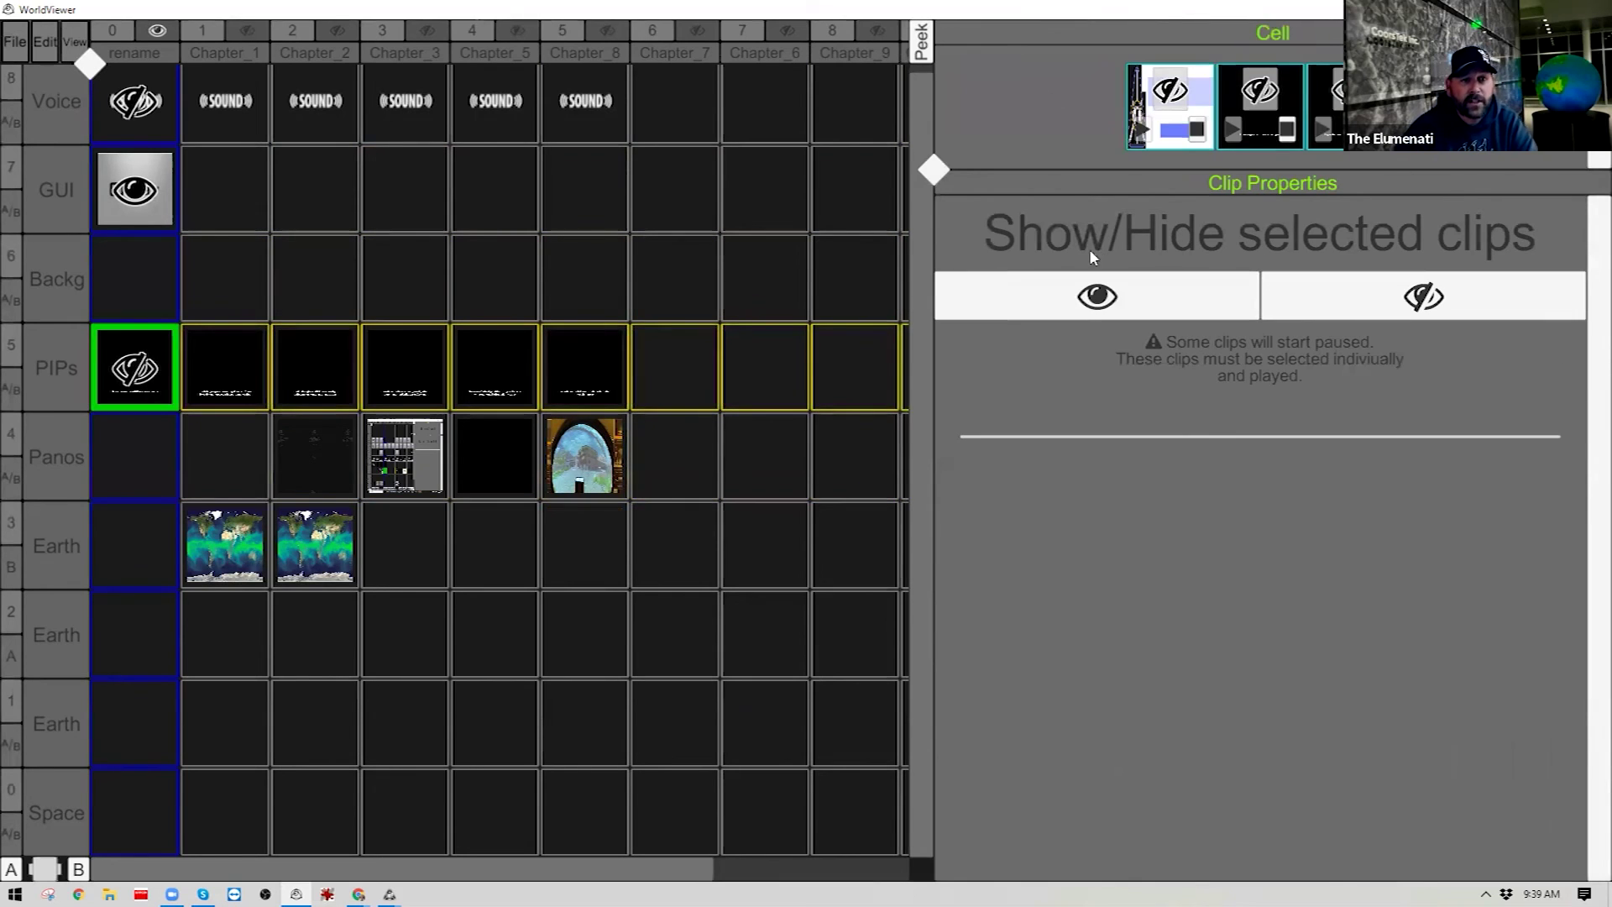
pyautogui.moveTo(934, 171); pyautogui.dragTo(923, 289)
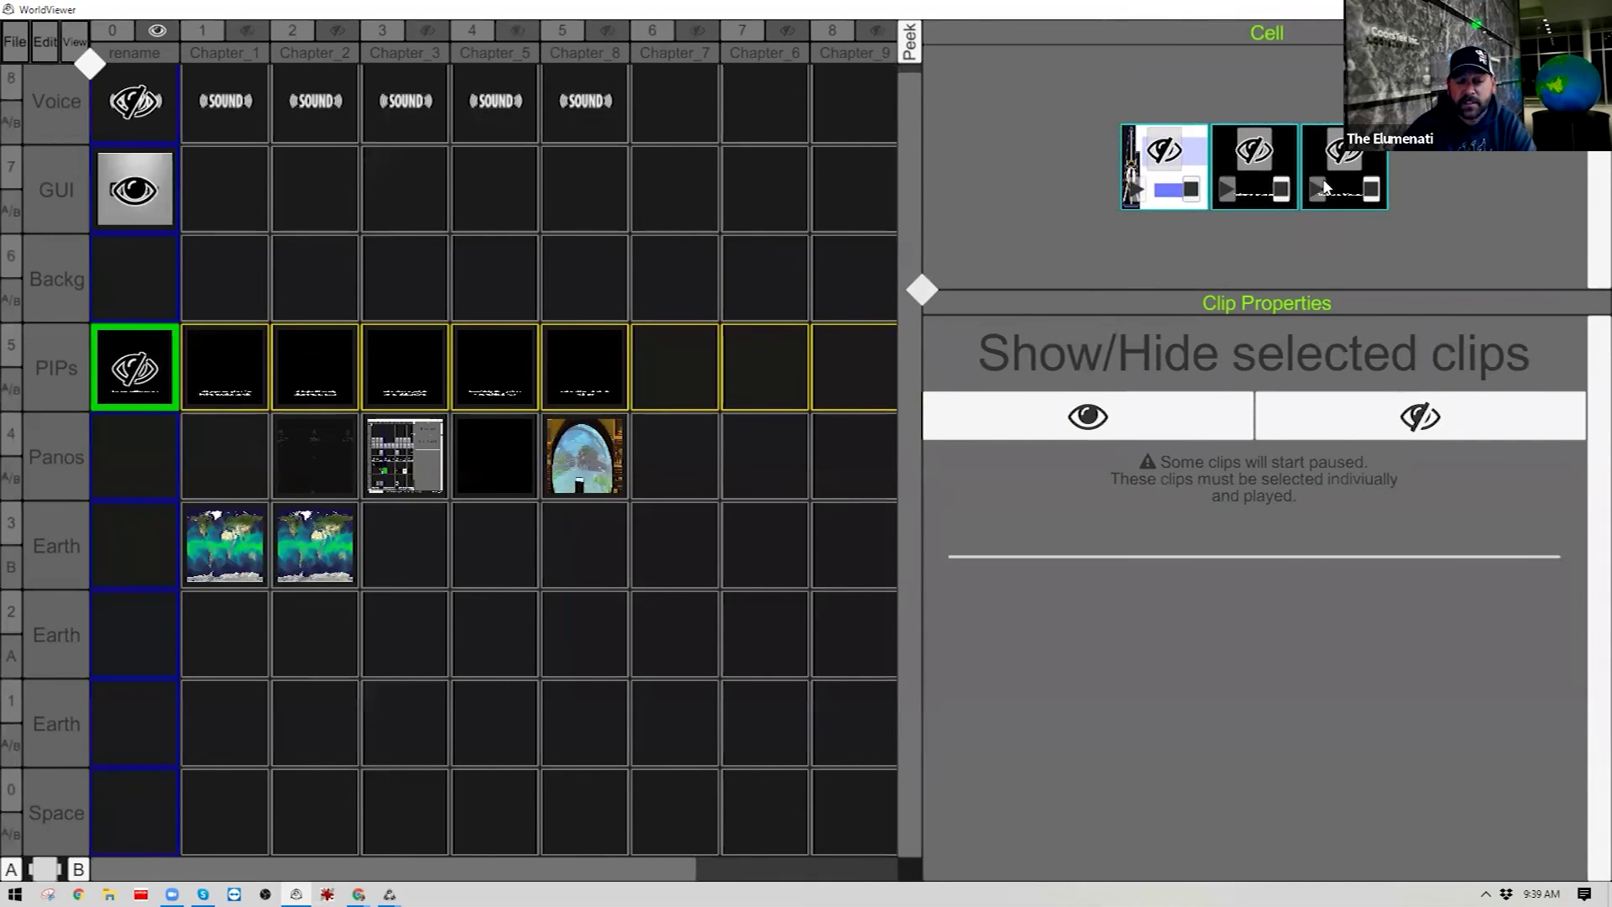
pyautogui.click(1163, 202)
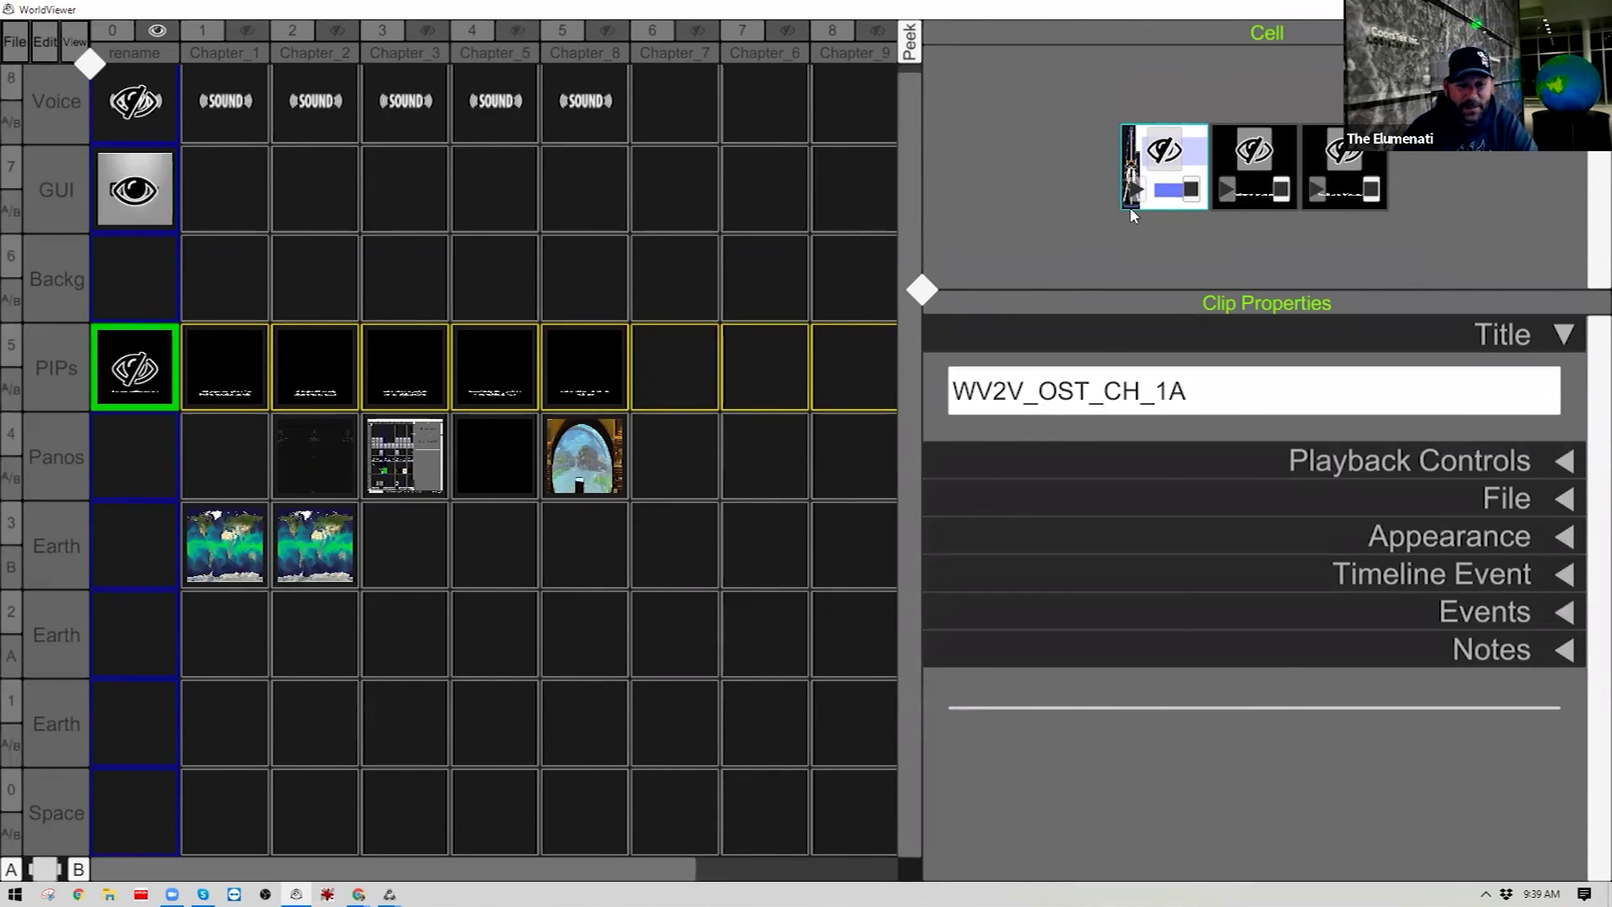
pyautogui.moveTo(921, 292); pyautogui.dragTo(979, 196)
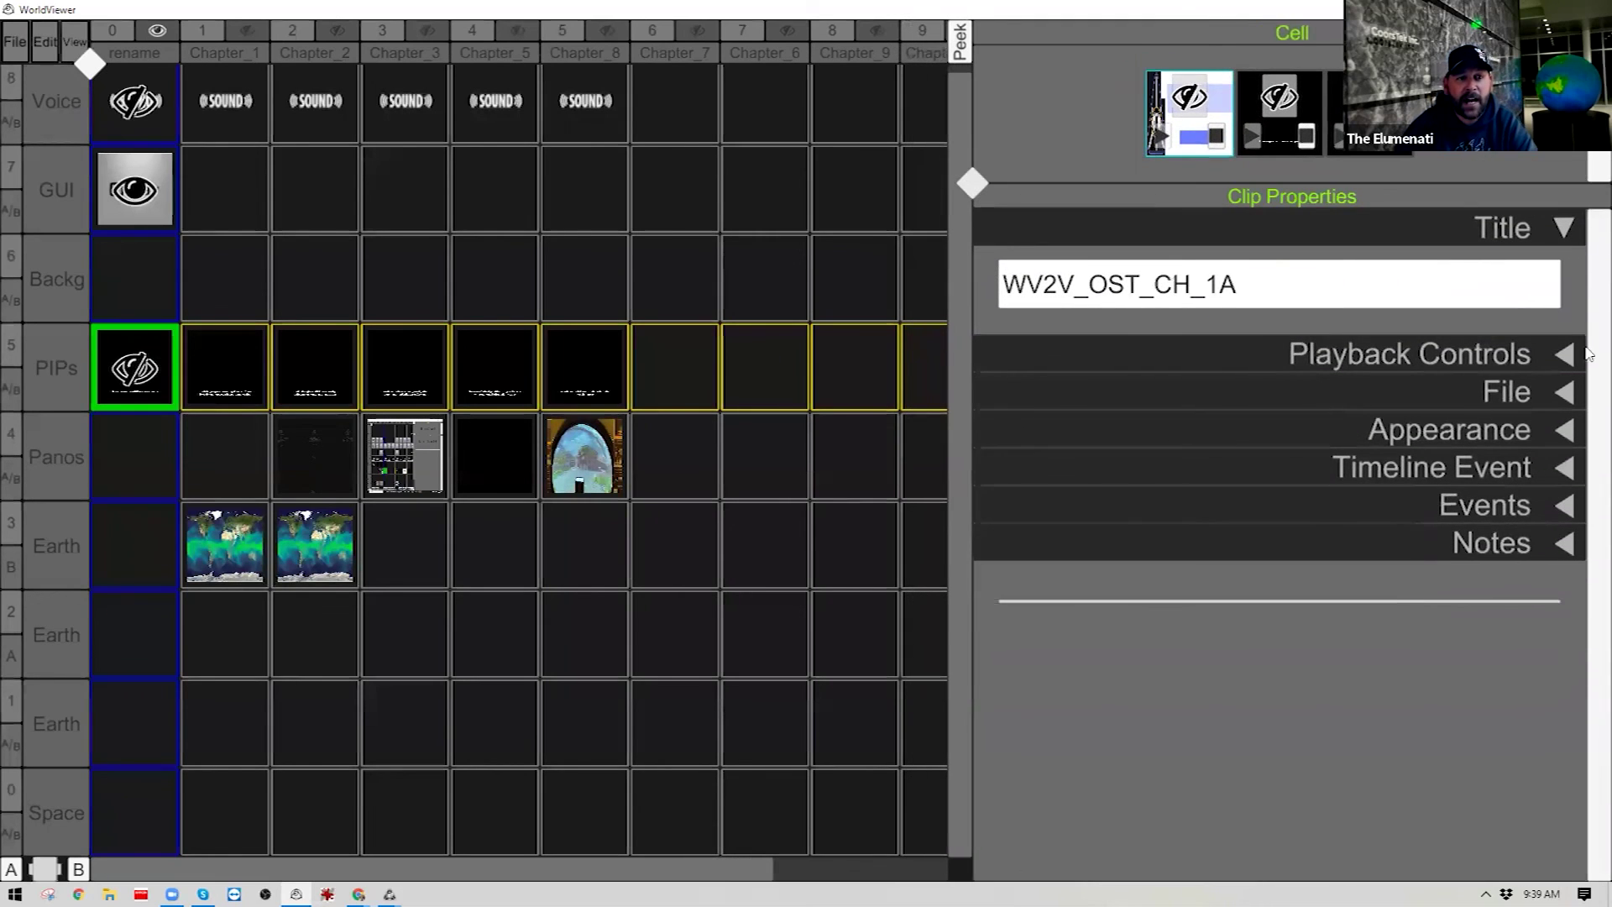
# Step: Review the WV2V_OST_CH_1A clip's Title, Playback Controls, File and Appearance sections
pyautogui.click(1302, 267)
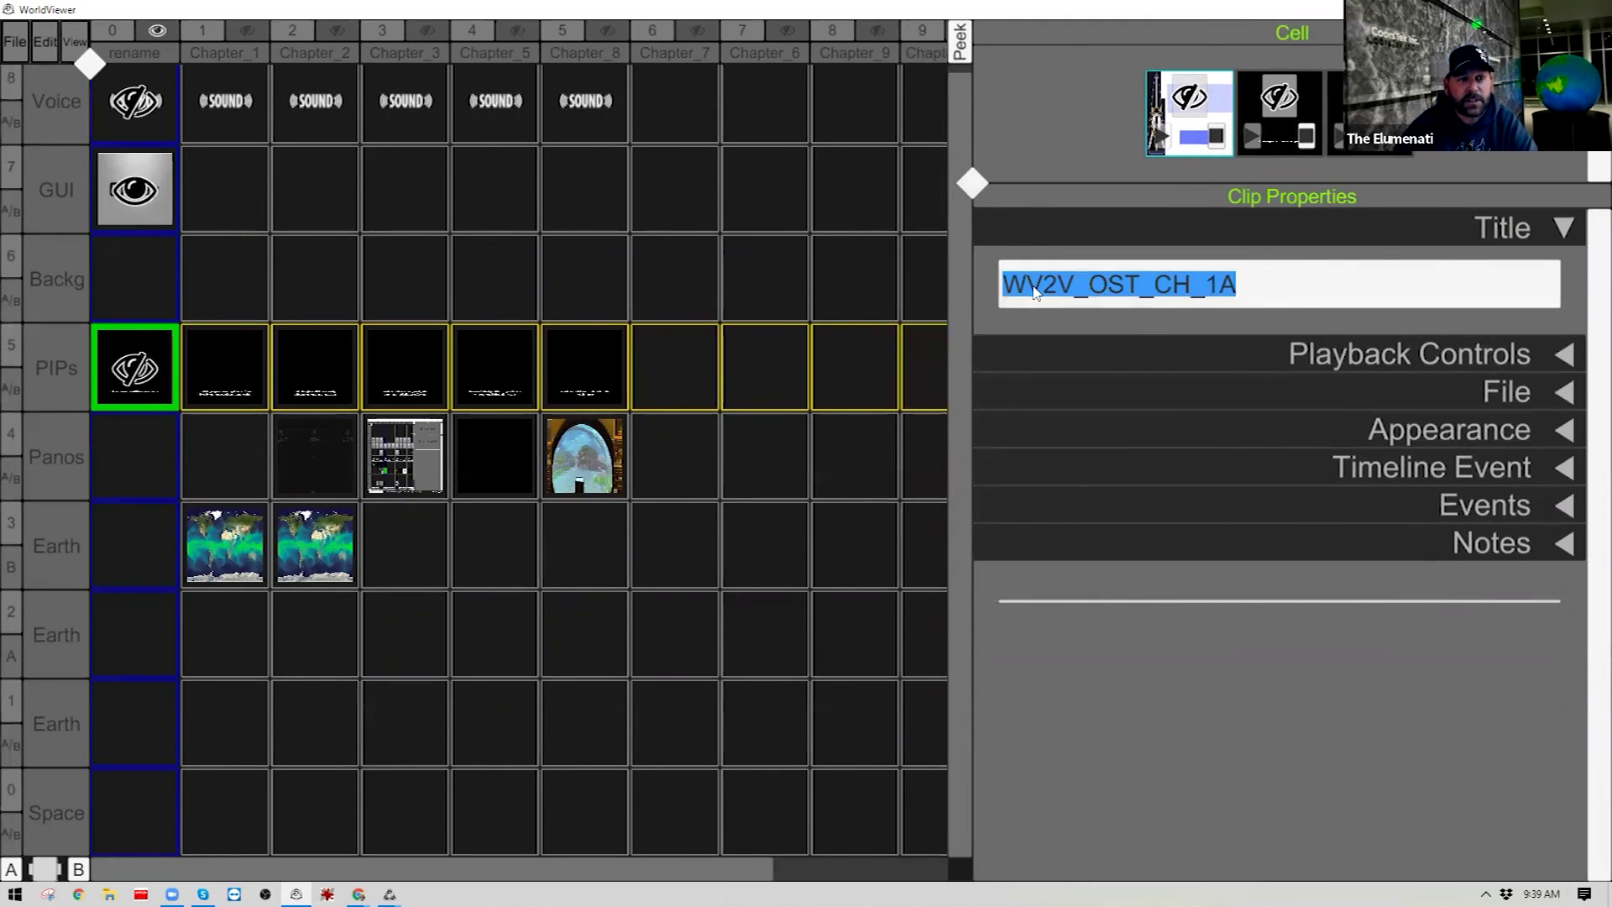
pyautogui.click(1488, 359)
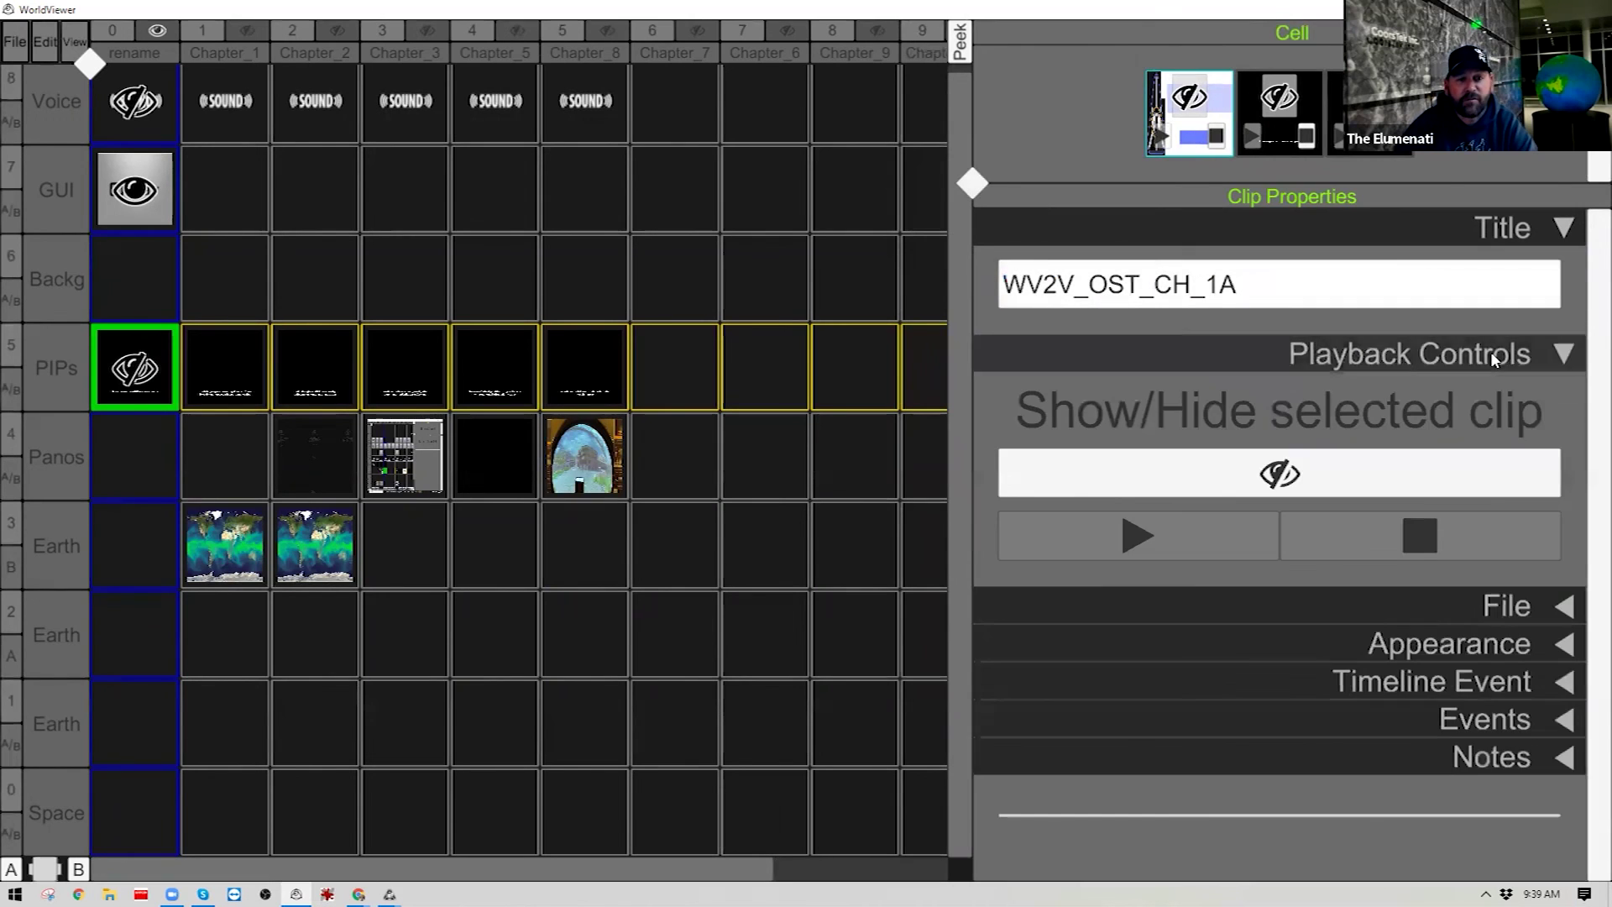
pyautogui.click(1489, 353)
pyautogui.click(1503, 391)
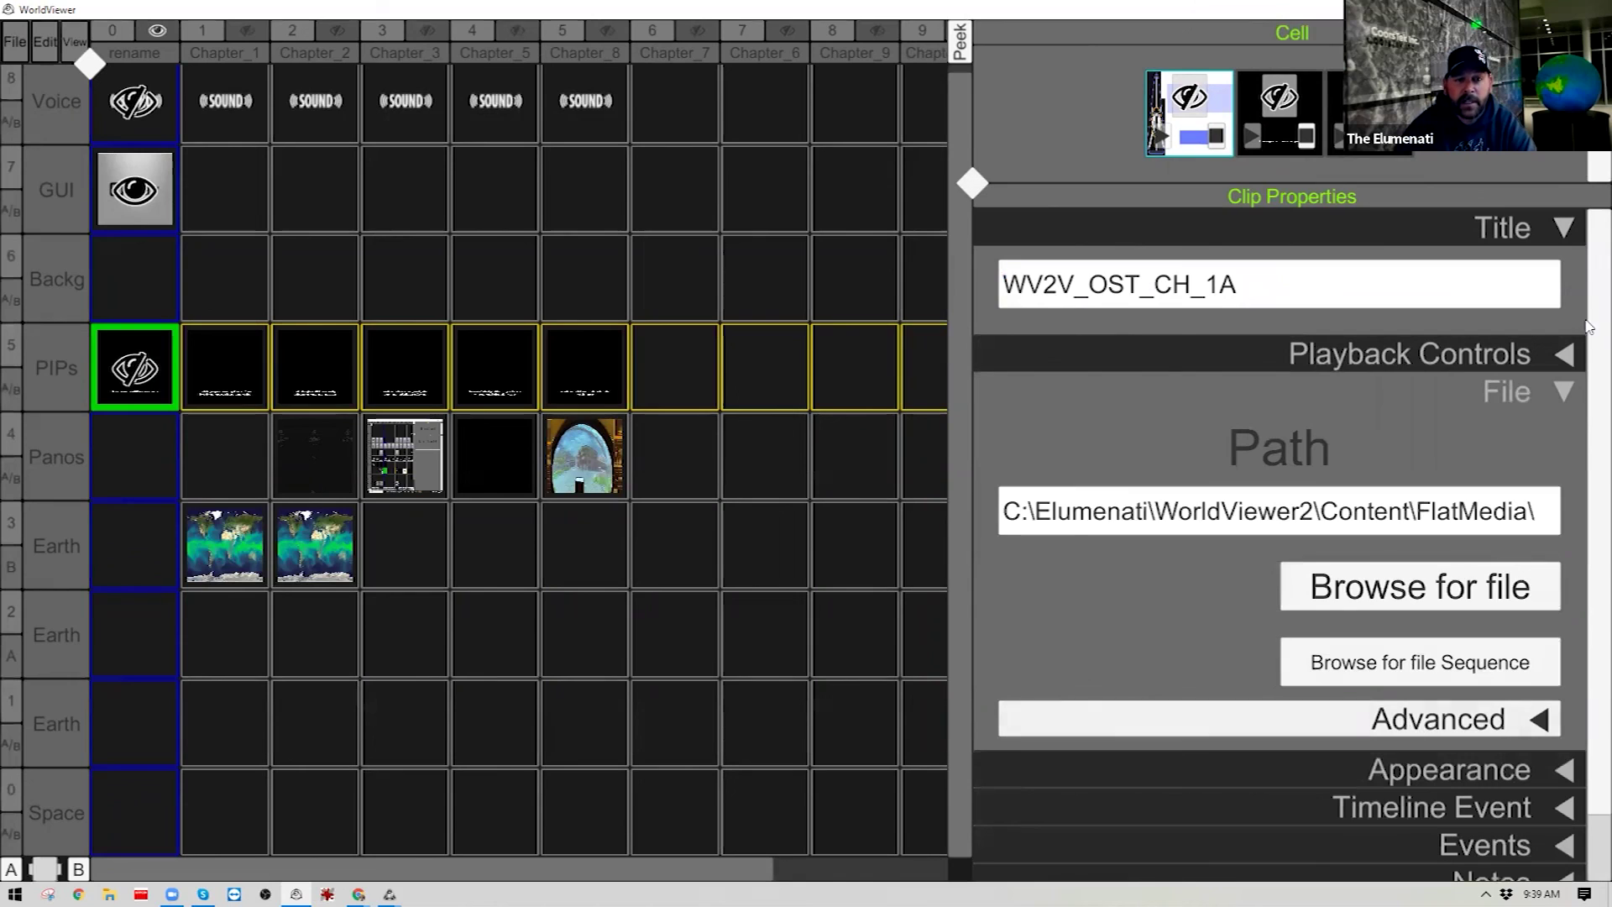
pyautogui.click(1559, 398)
pyautogui.click(1455, 432)
pyautogui.click(1454, 432)
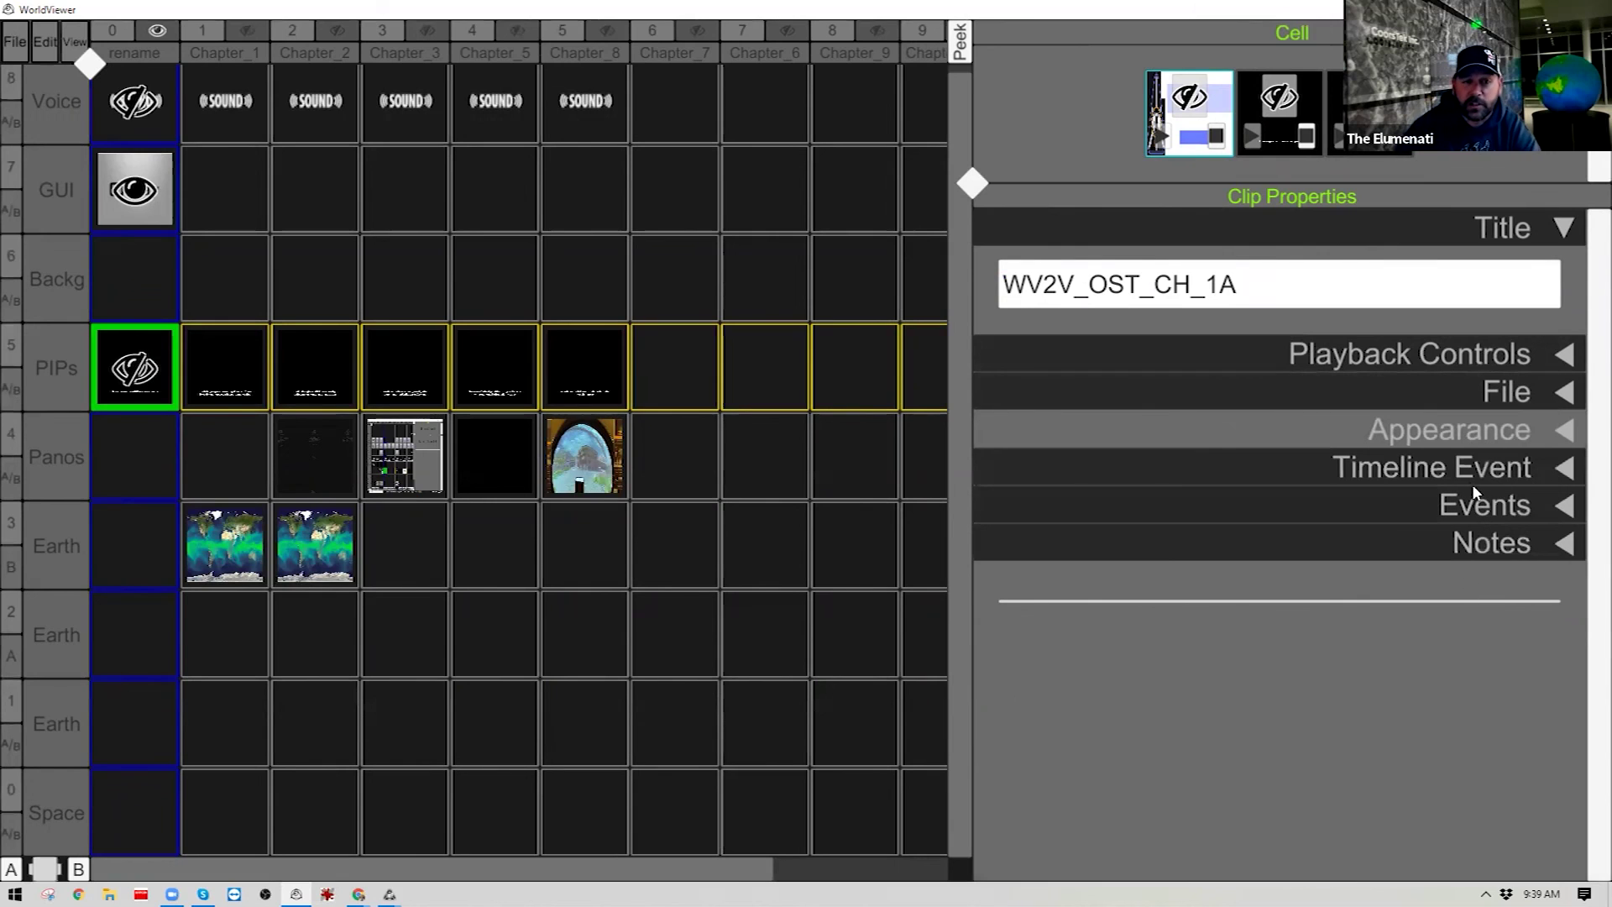
# Step: Review the clip's Timeline Event controls and its On Show and On Hide event scripts, collapsing each section after viewing
pyautogui.click(1507, 469)
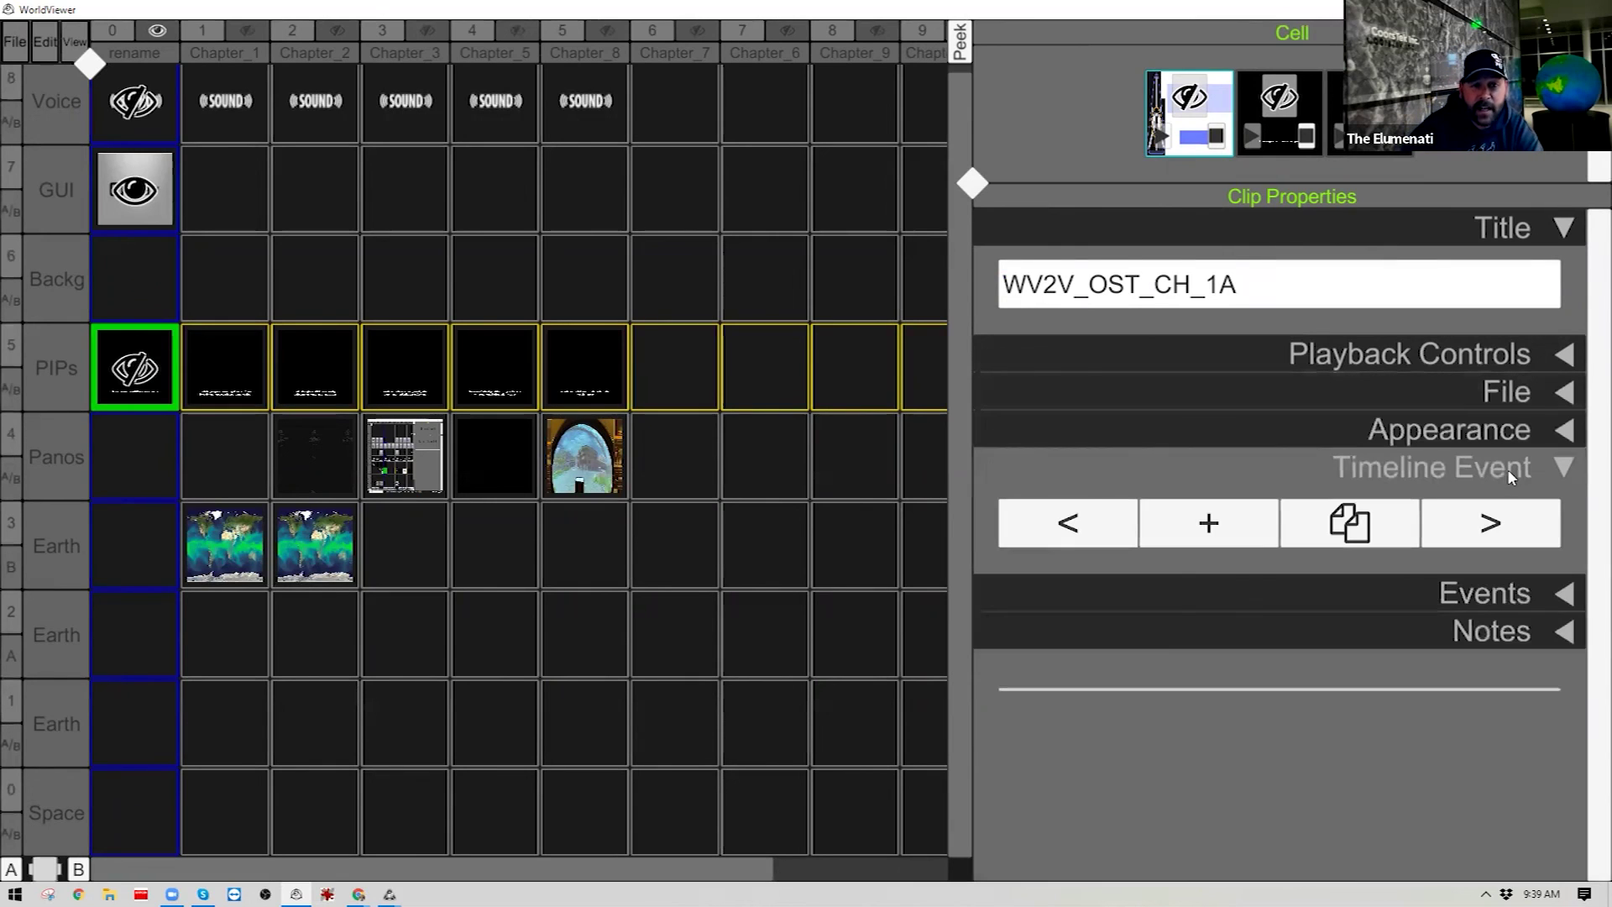
pyautogui.click(1533, 464)
pyautogui.click(1484, 505)
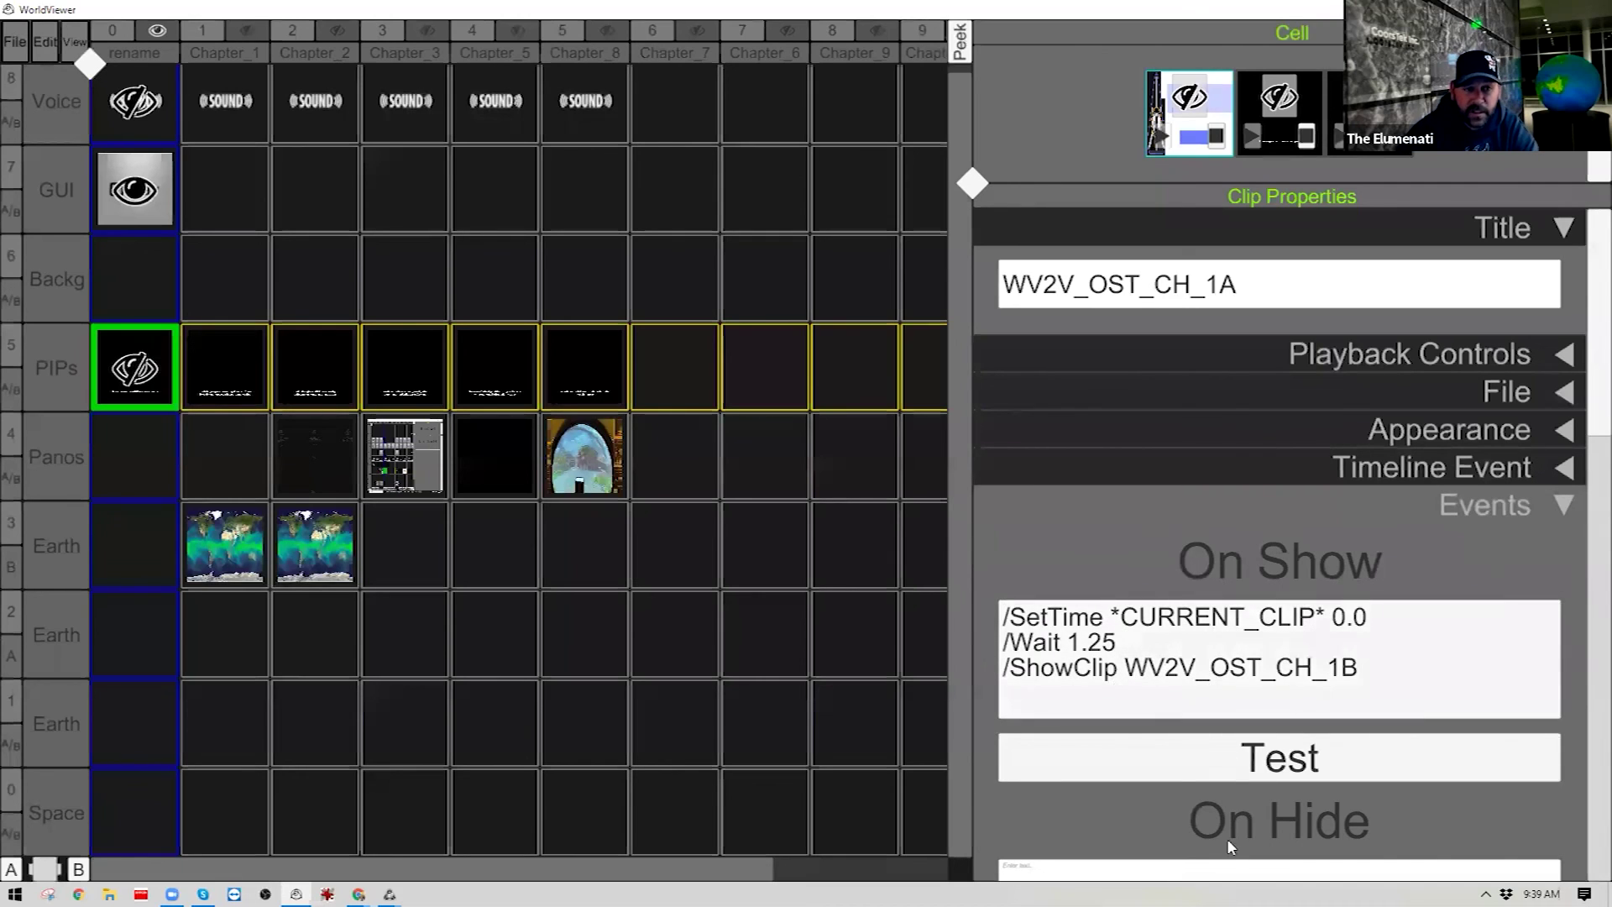
pyautogui.click(1559, 505)
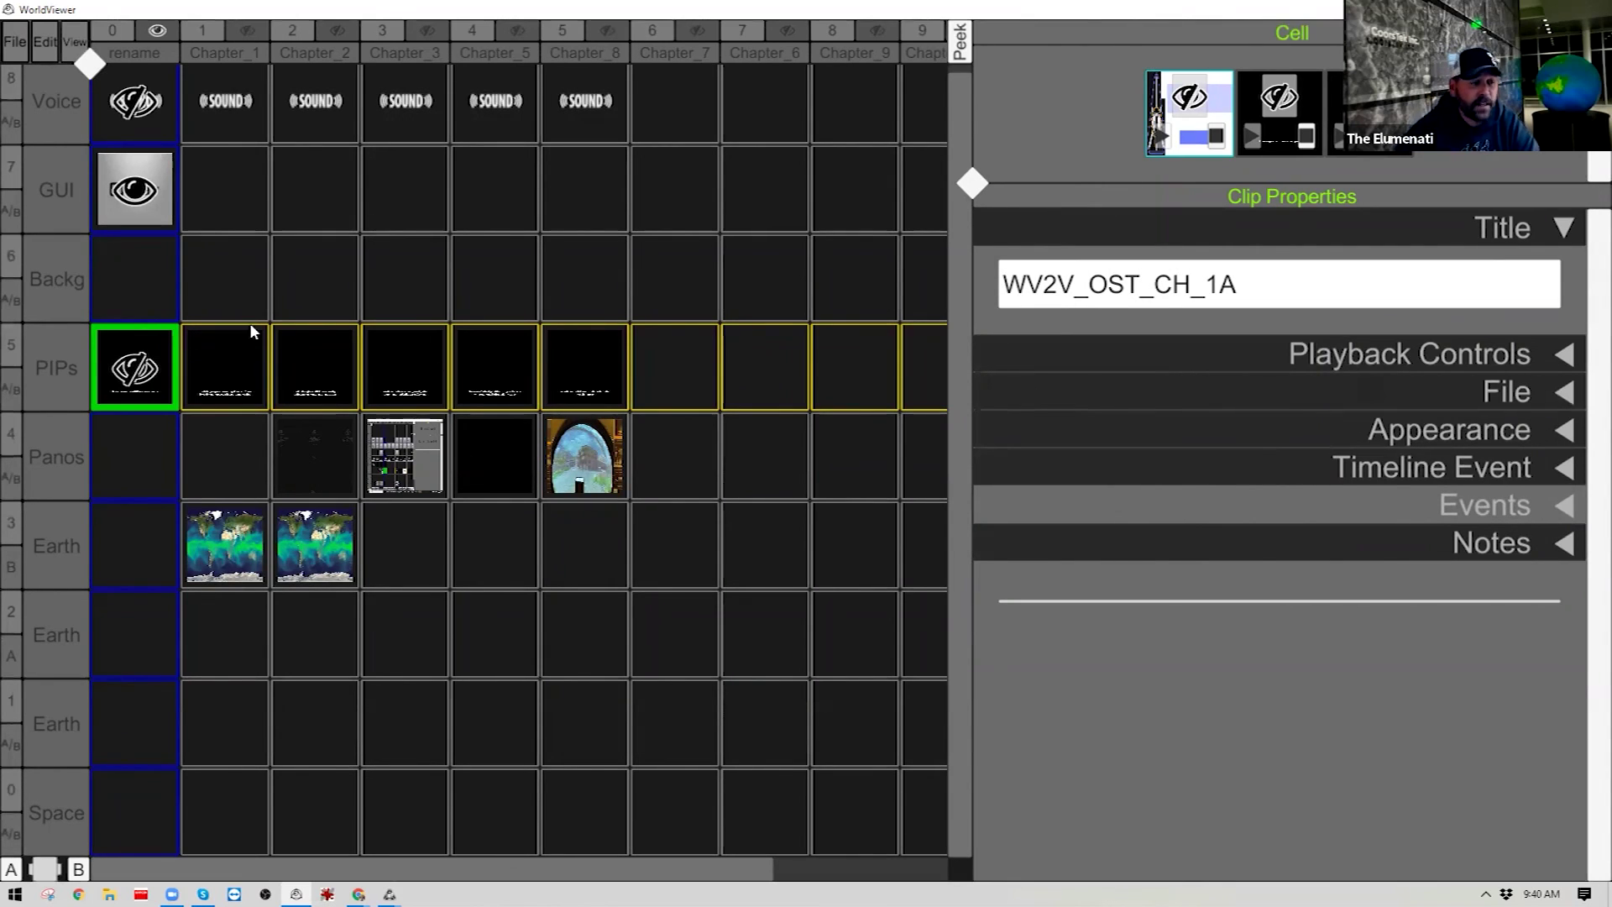
# Step: Look over the Load New Clip options for the empty Chapter_1 cell on the Background track, and dismiss them without loading anything
pyautogui.click(197, 301)
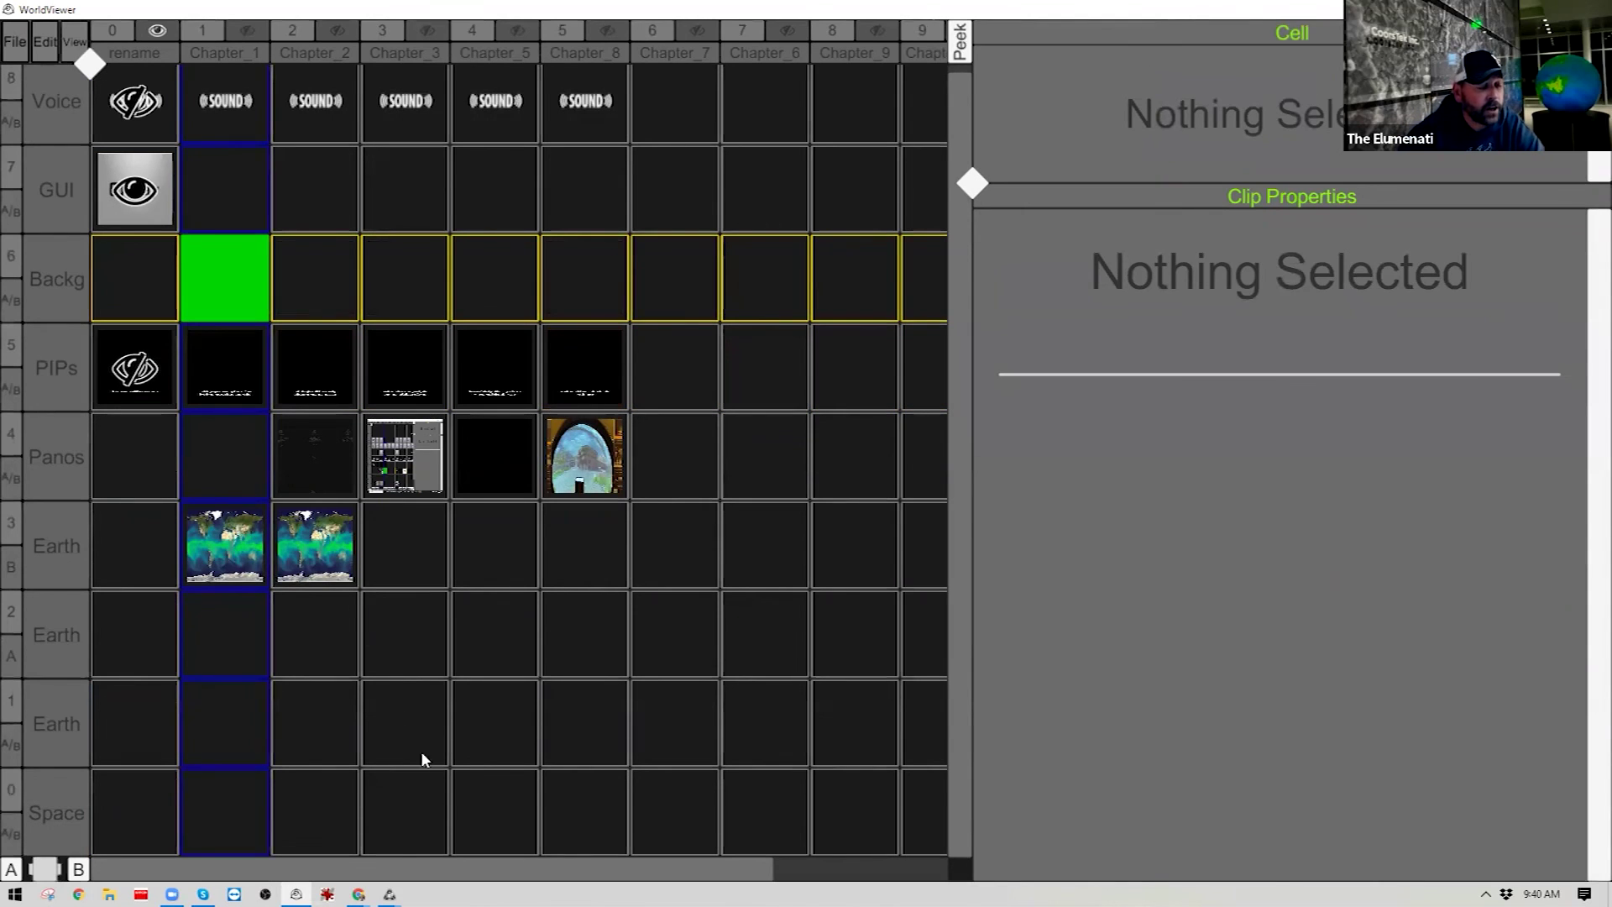
pyautogui.rightClick(222, 279)
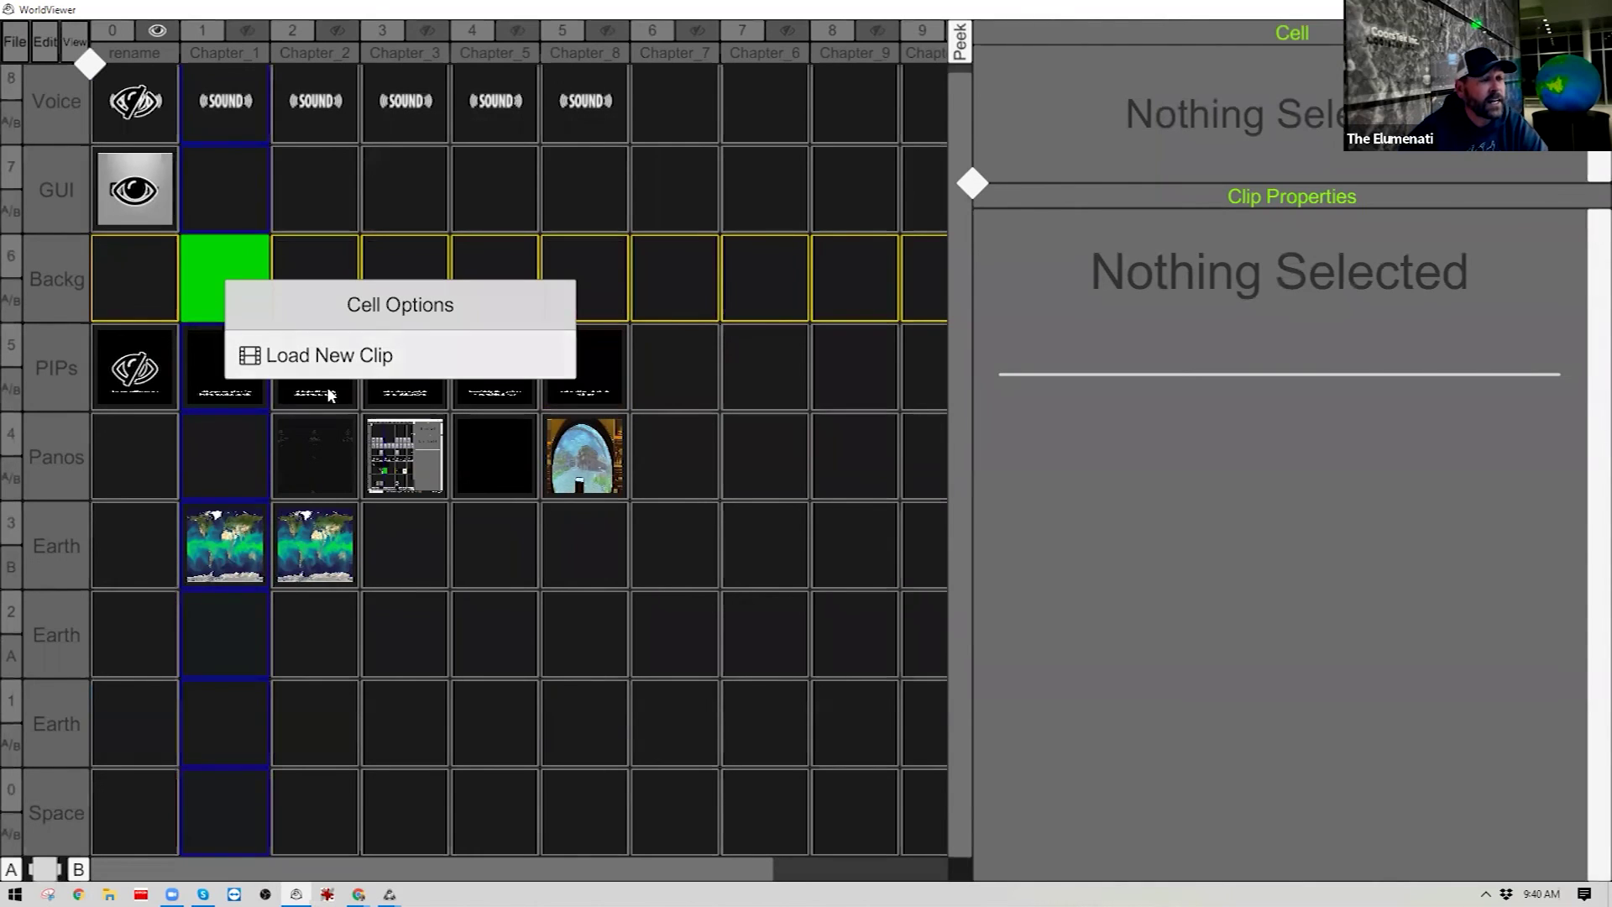
pyautogui.click(304, 363)
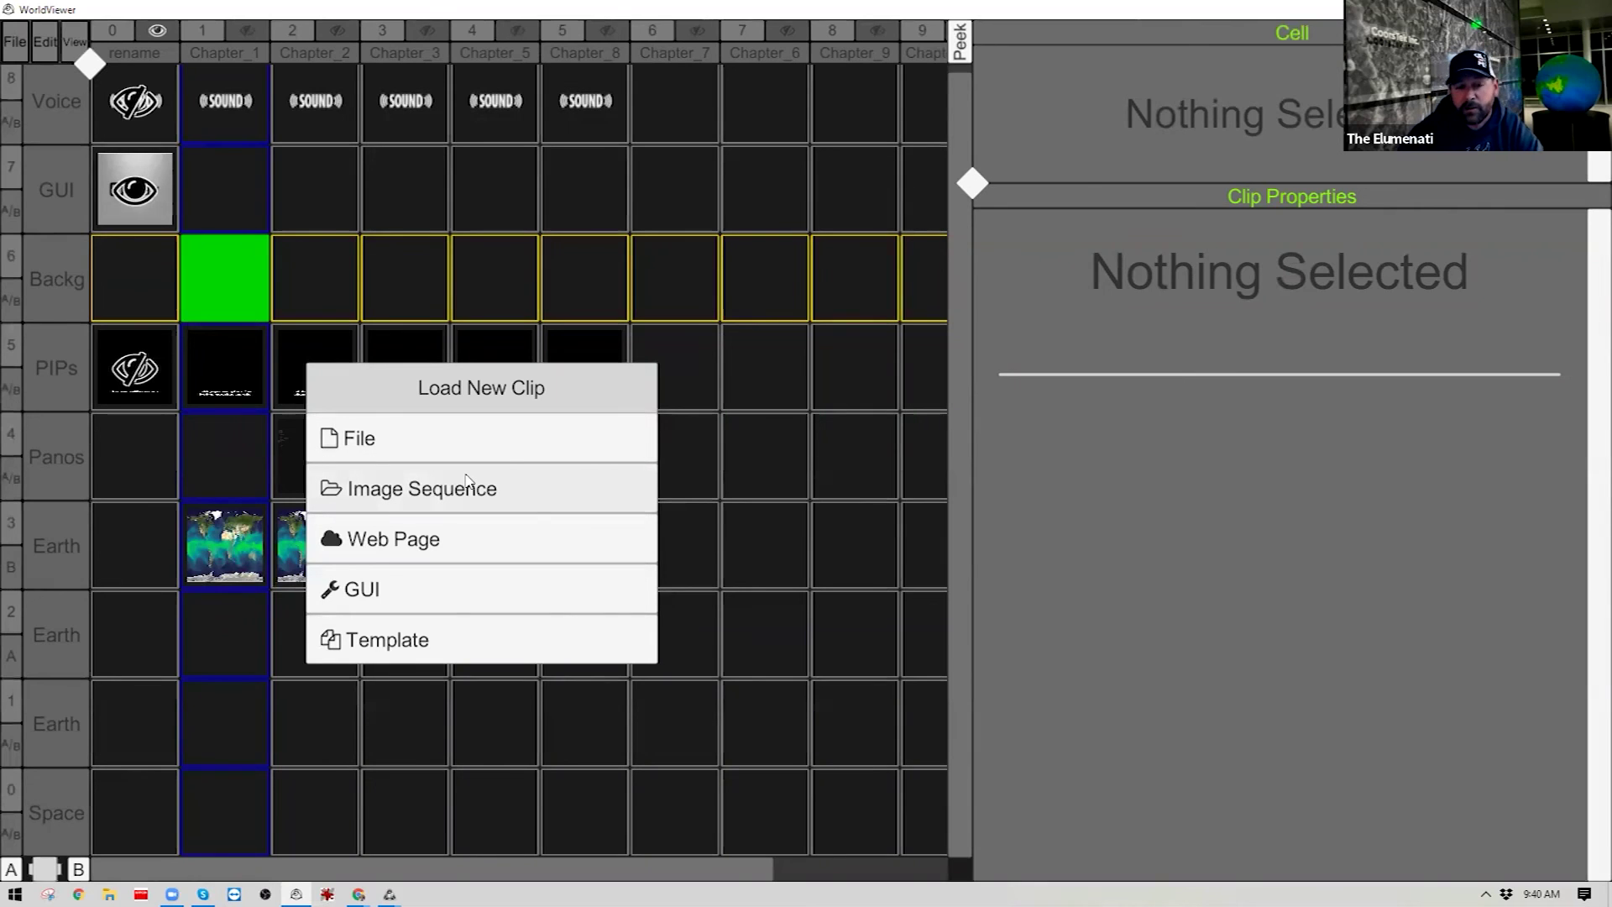
pyautogui.click(232, 277)
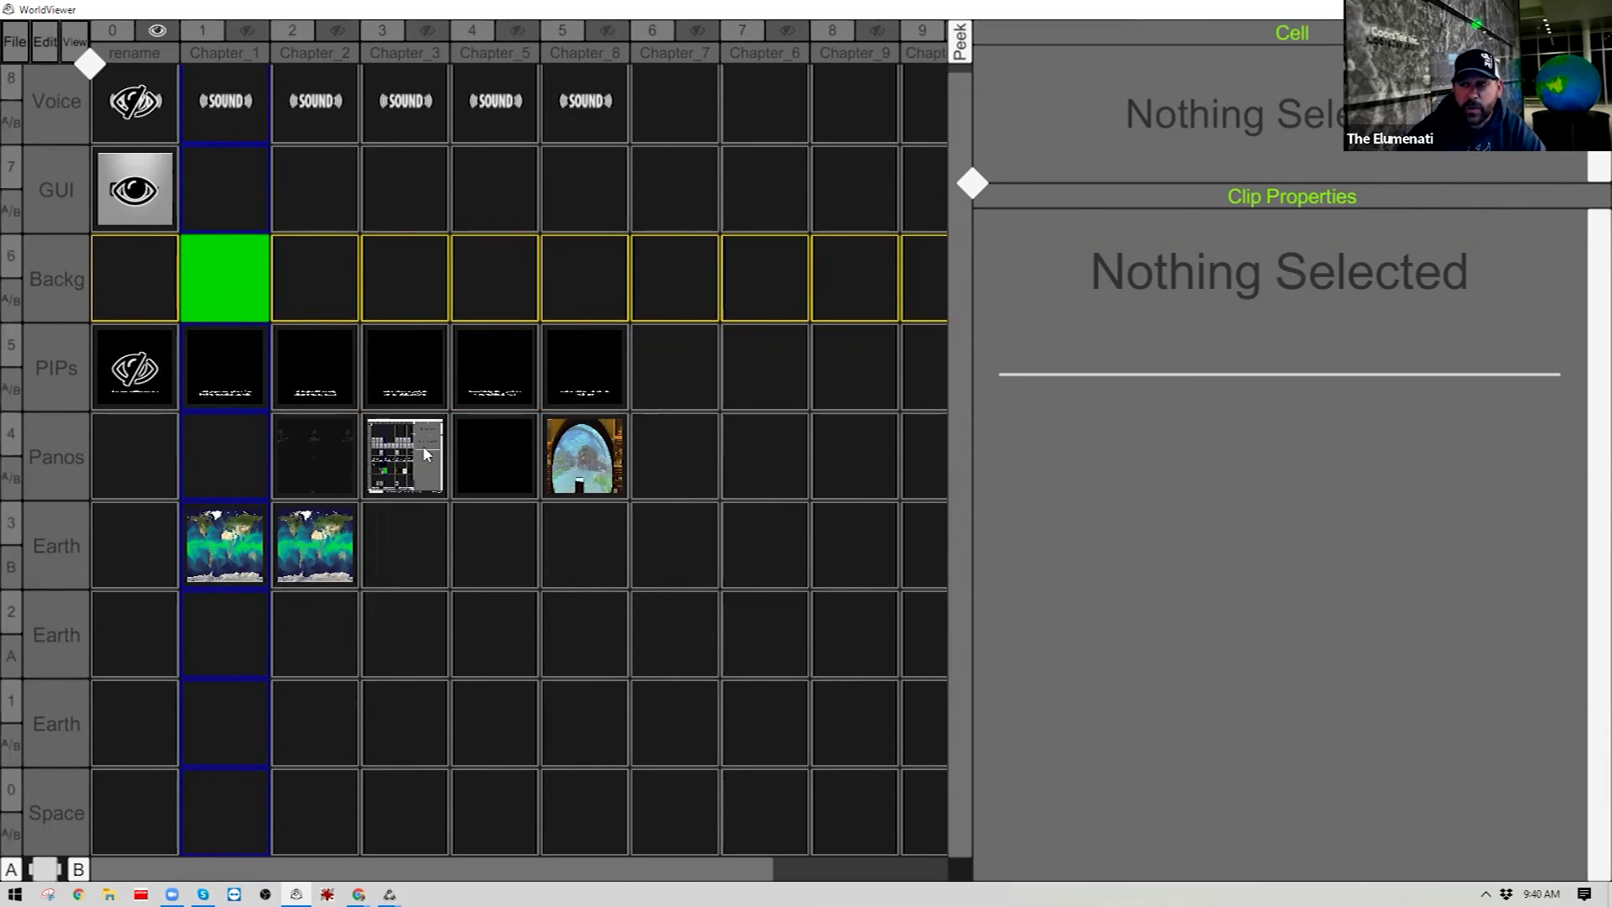
pyautogui.scroll(1, 831, 502)
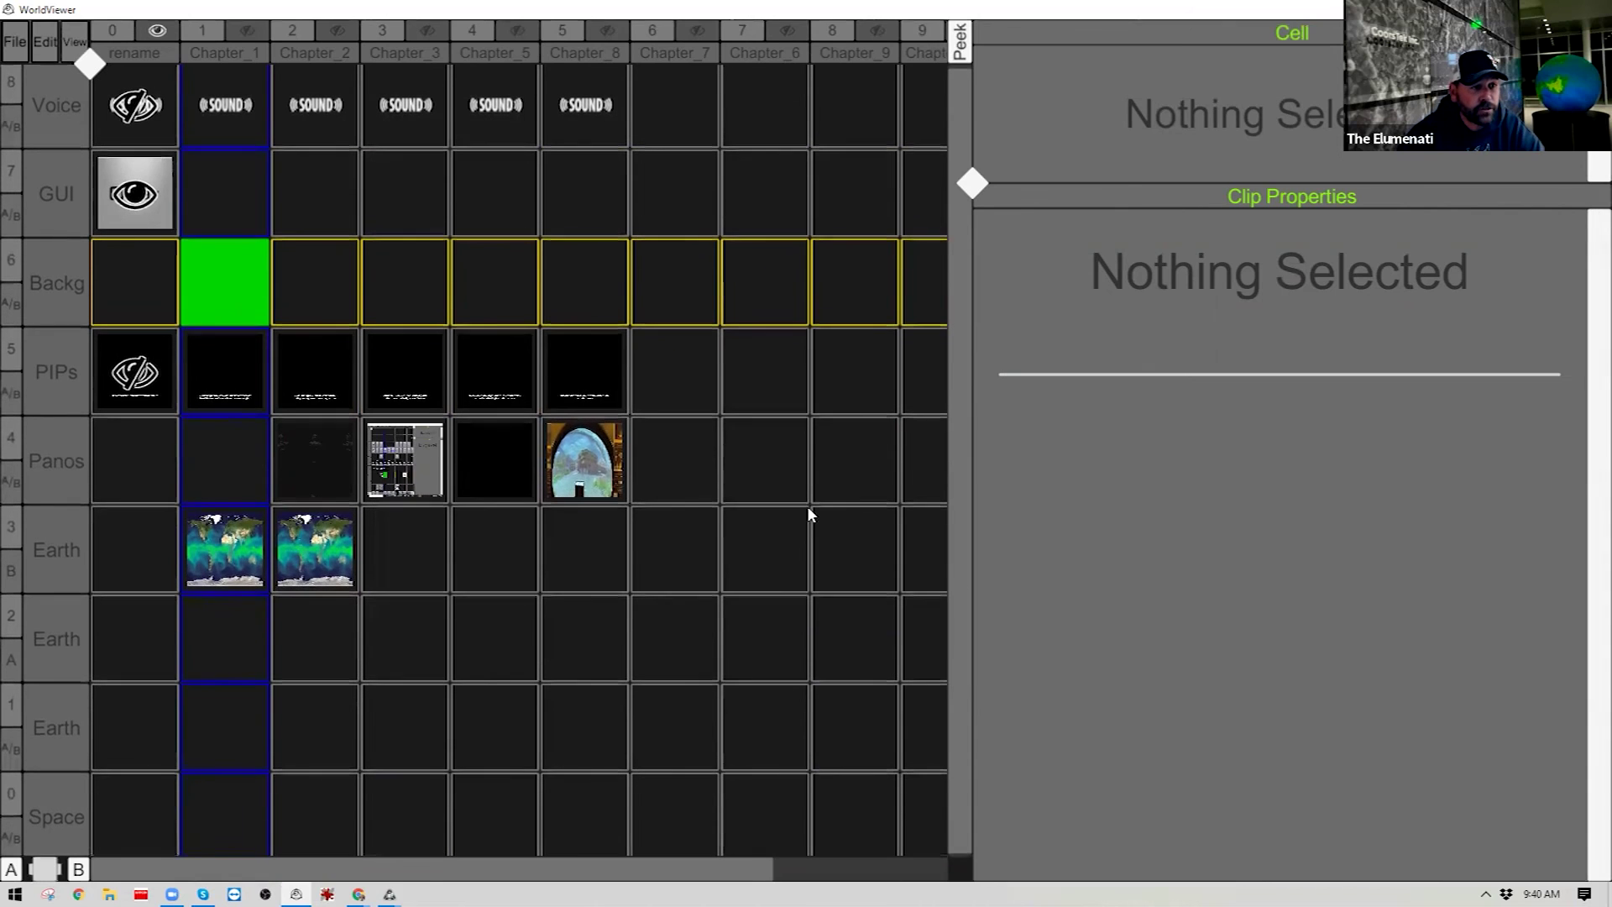
pyautogui.moveTo(950, 250); pyautogui.dragTo(1005, 240)
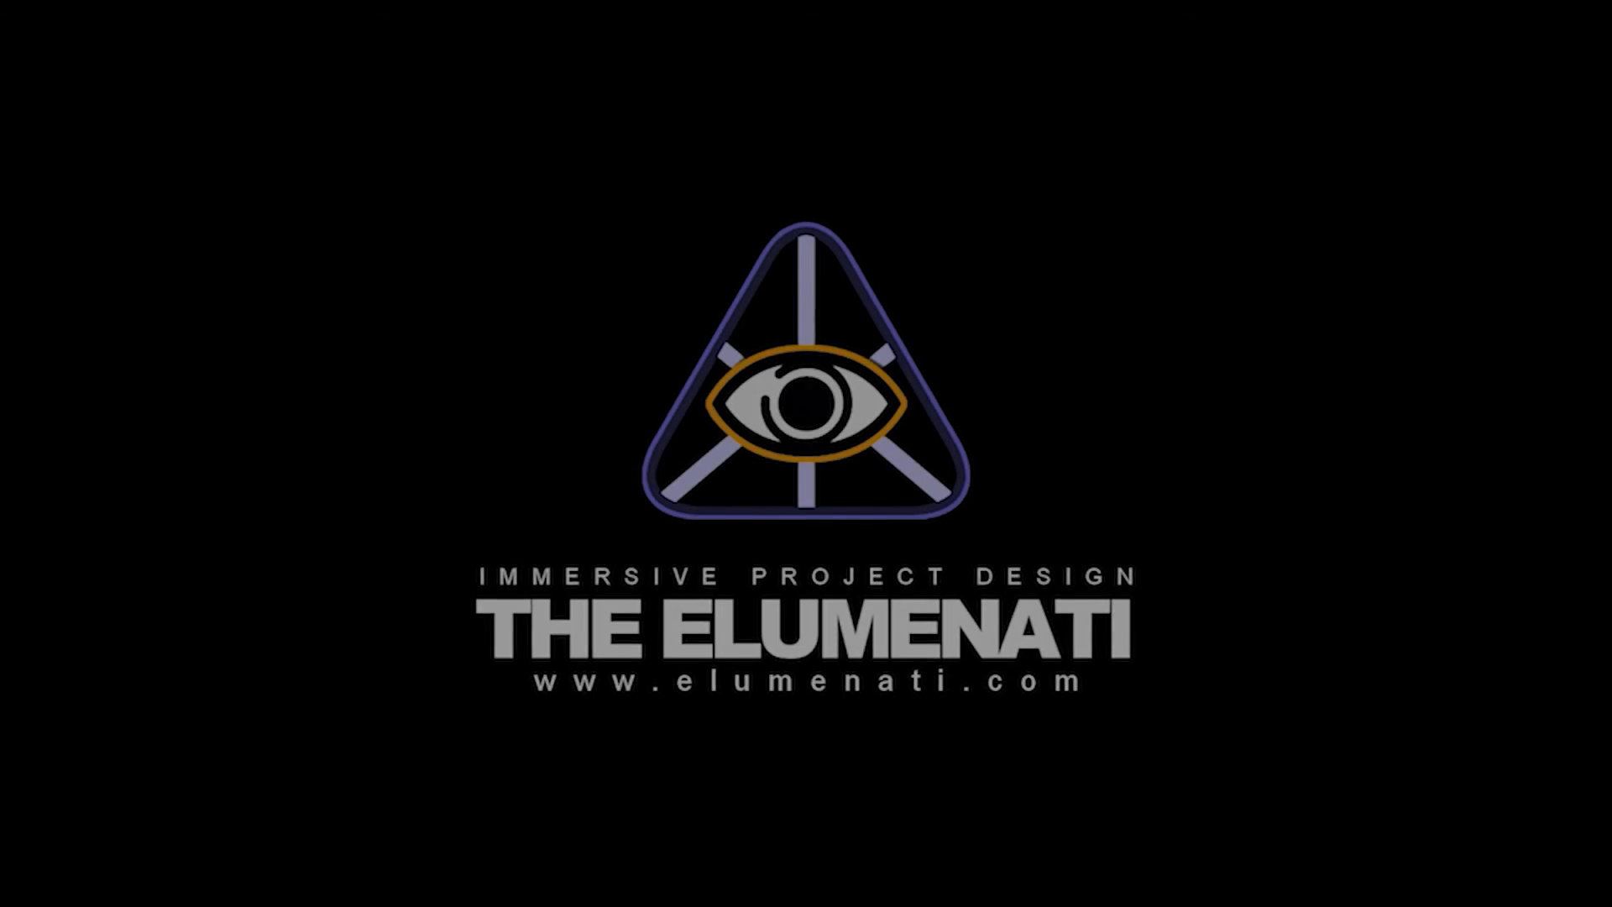